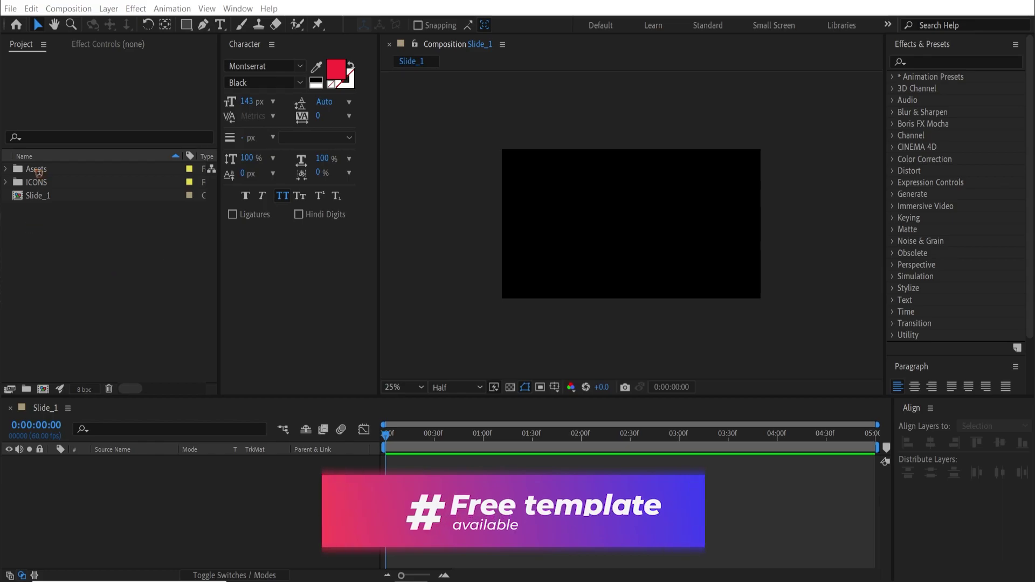
Look through the contents of the Assets and ICONS folders, including the two love icon files
left_click(39, 174)
left_click(7, 171)
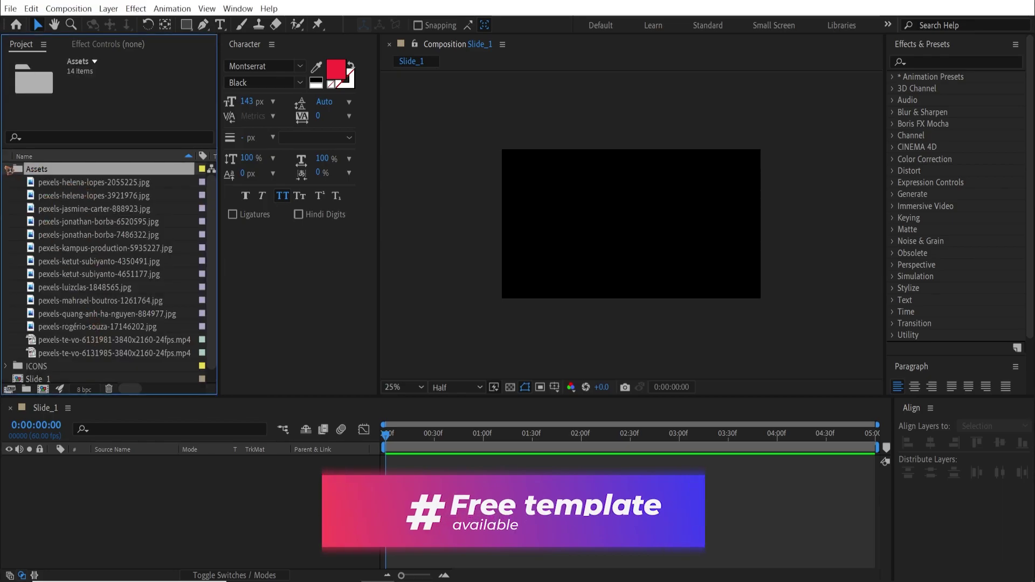
left_click(7, 169)
left_click(24, 185)
left_click(6, 183)
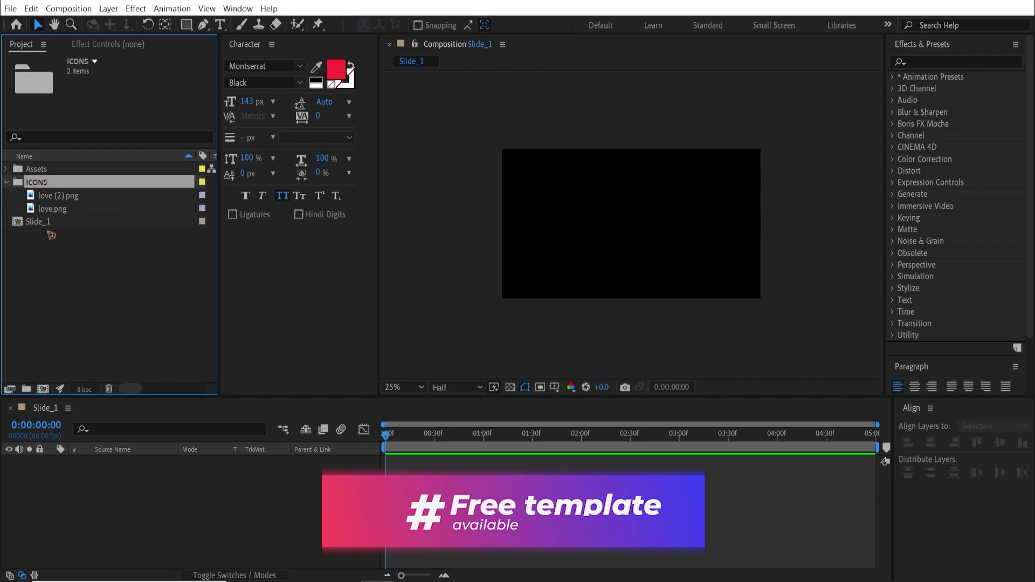
left_click(61, 197)
left_click(68, 212)
left_click(78, 197)
left_click(74, 210)
left_click(68, 197)
left_click(87, 291)
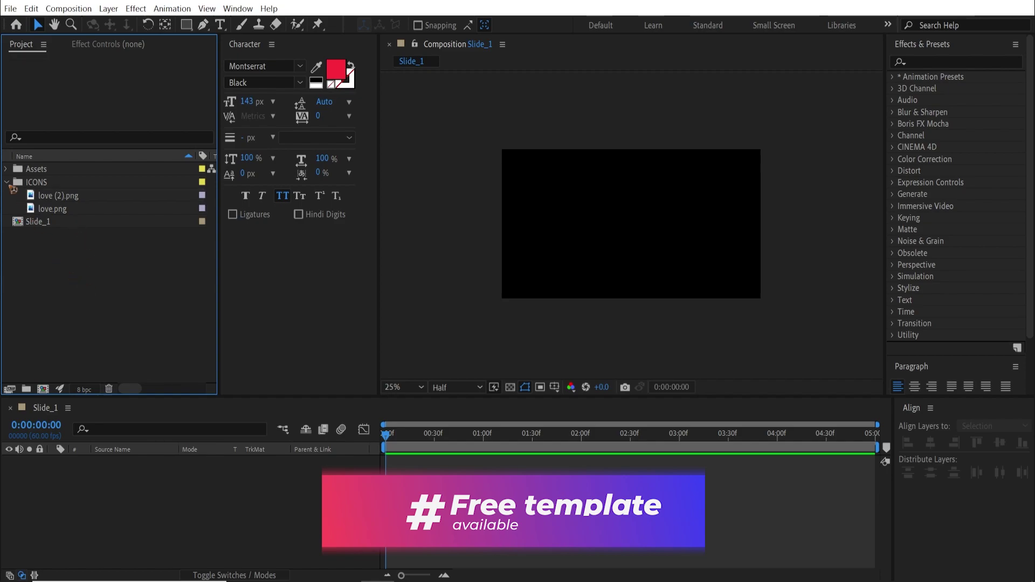
left_click(6, 181)
Review the composition settings of Slide_1, including its name, size, frame rate and duration
left_click(44, 197)
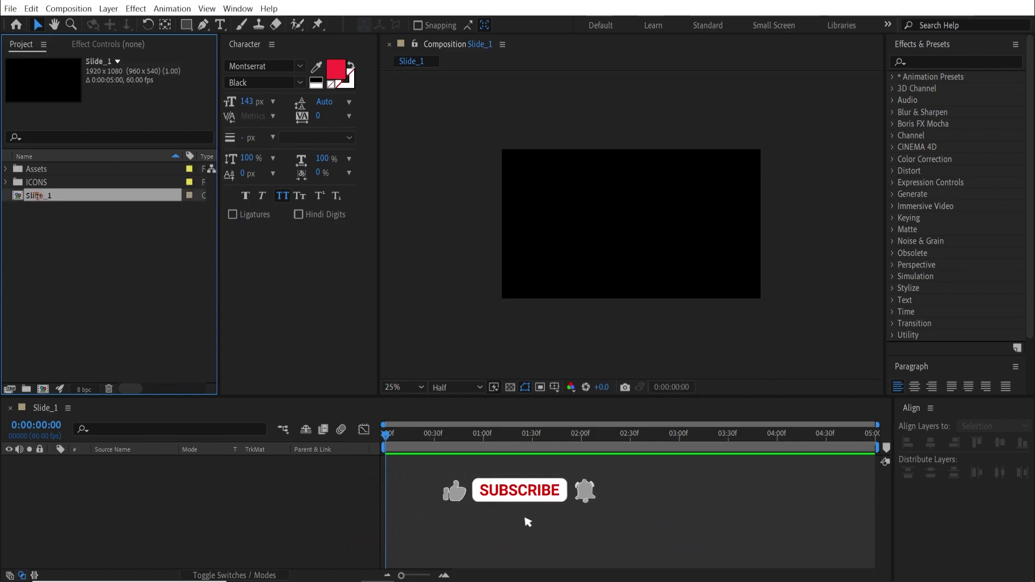
key("ctrl+k")
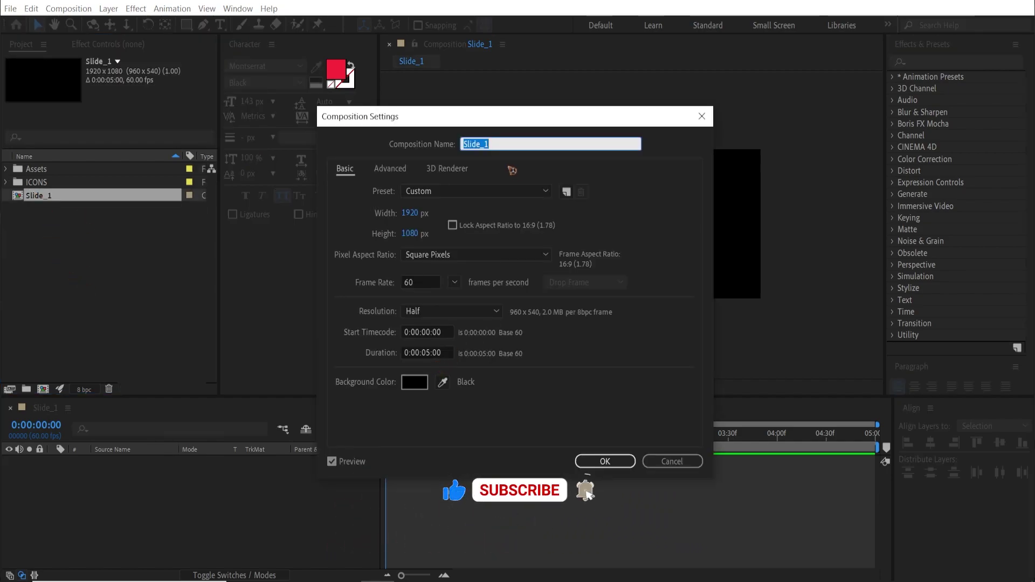
left_click(526, 145)
double_click(526, 145)
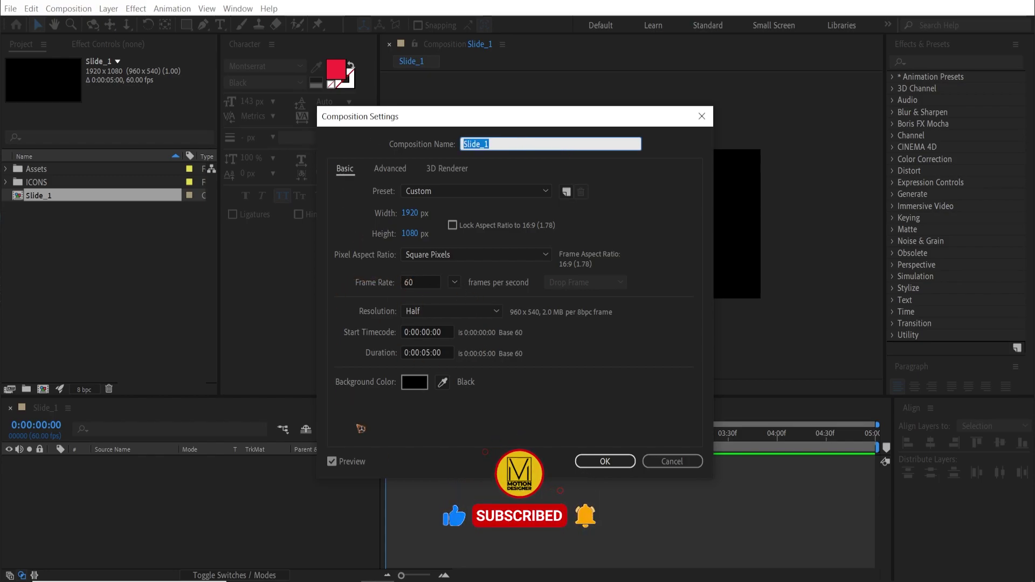
key("Return")
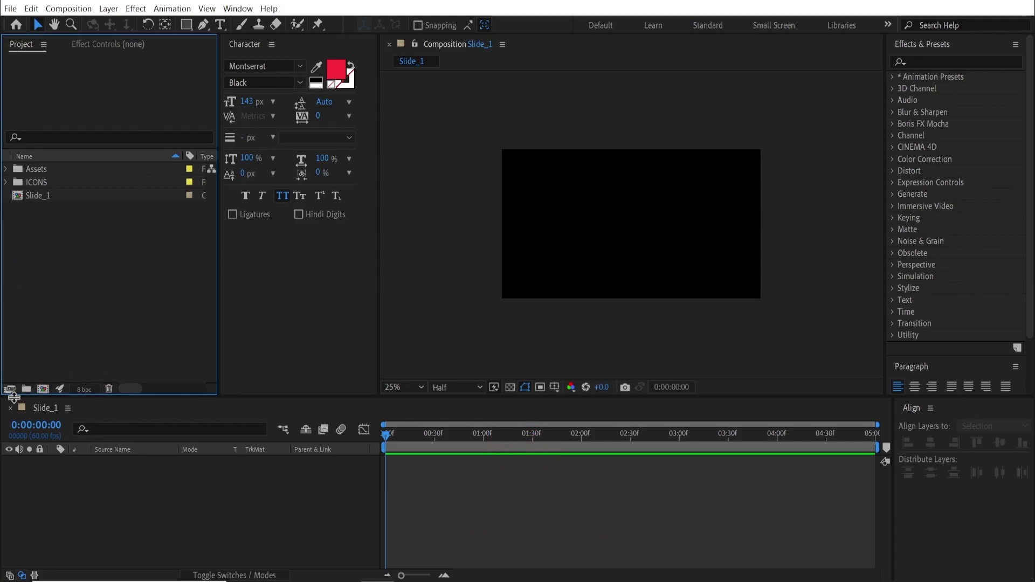
Create a project folder named SLIDES and move the Slide_1 composition into it
left_click(26, 389)
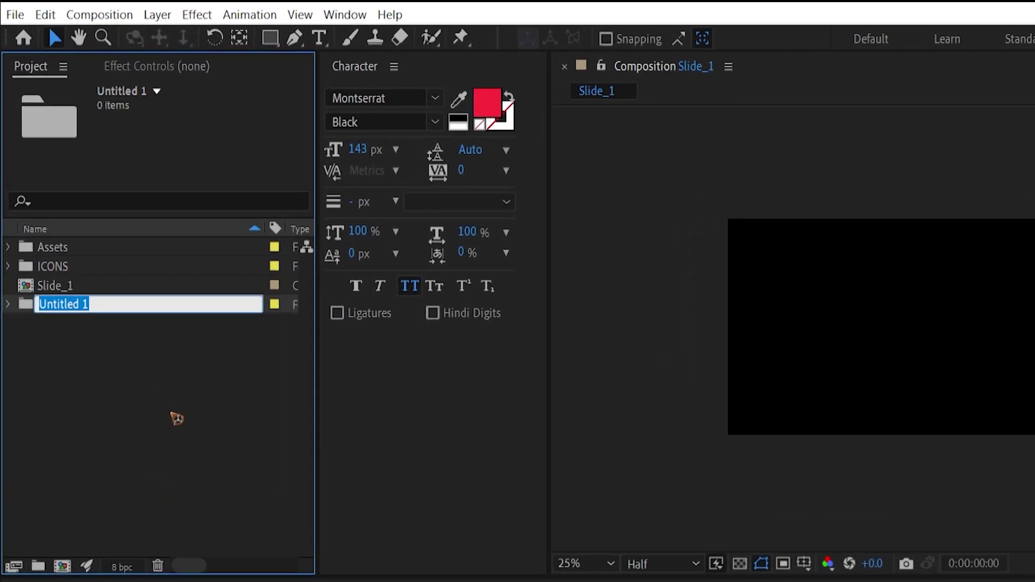
type("SLIDES")
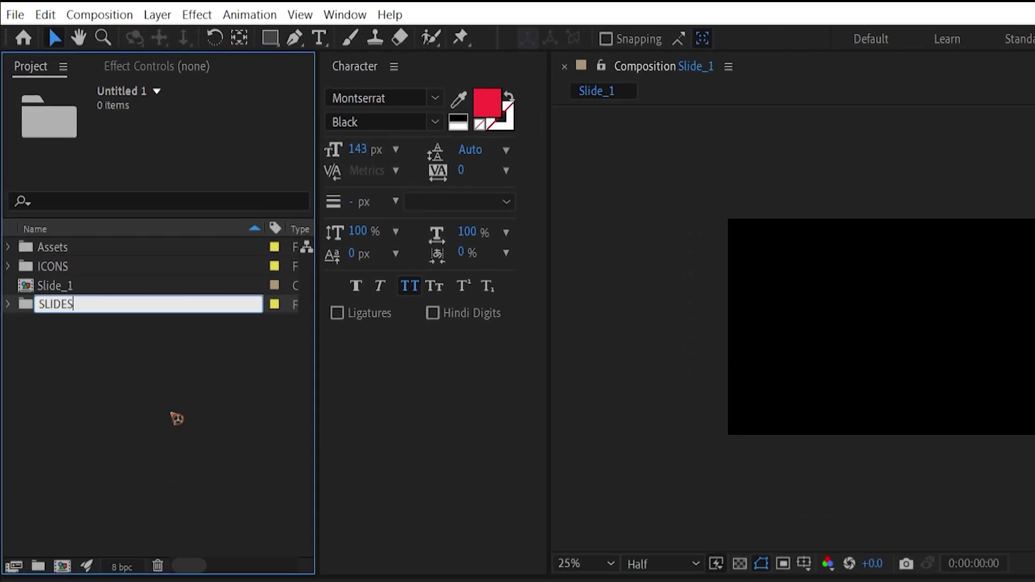
key("Return")
left_click_drag(70, 285, 96, 308)
Create multiple separate compositions from all twelve JPG images in the Assets folder, with a still duration of 0:00:05:00
left_click(8, 247)
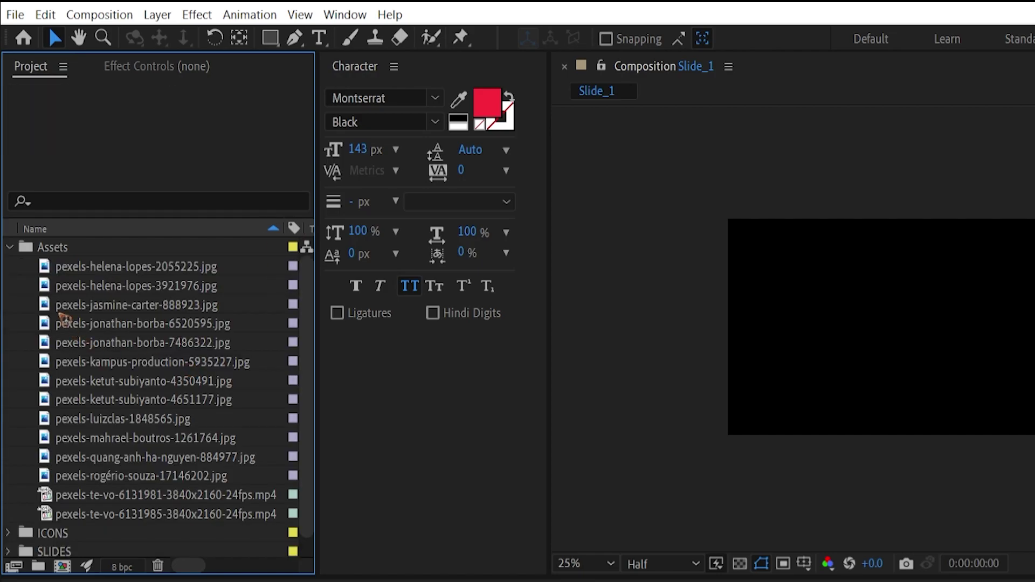
left_click(111, 268)
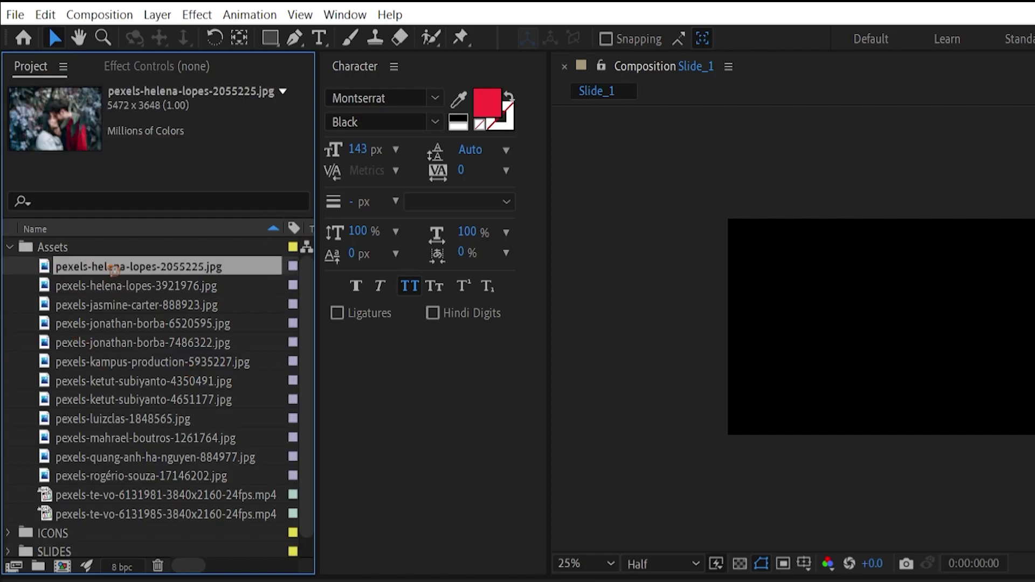
left_click(125, 478, "shift")
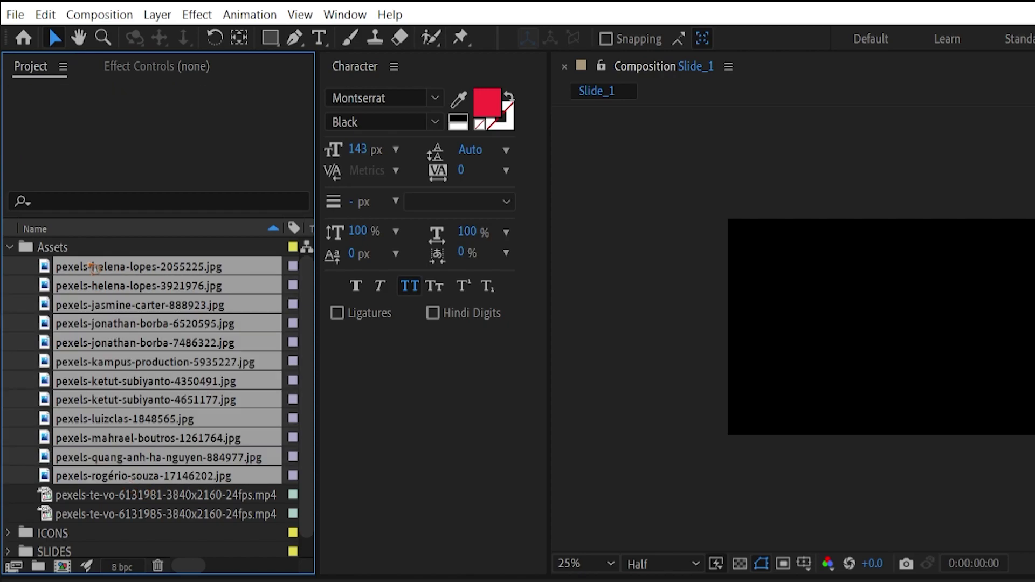
left_click_drag(92, 267, 63, 572)
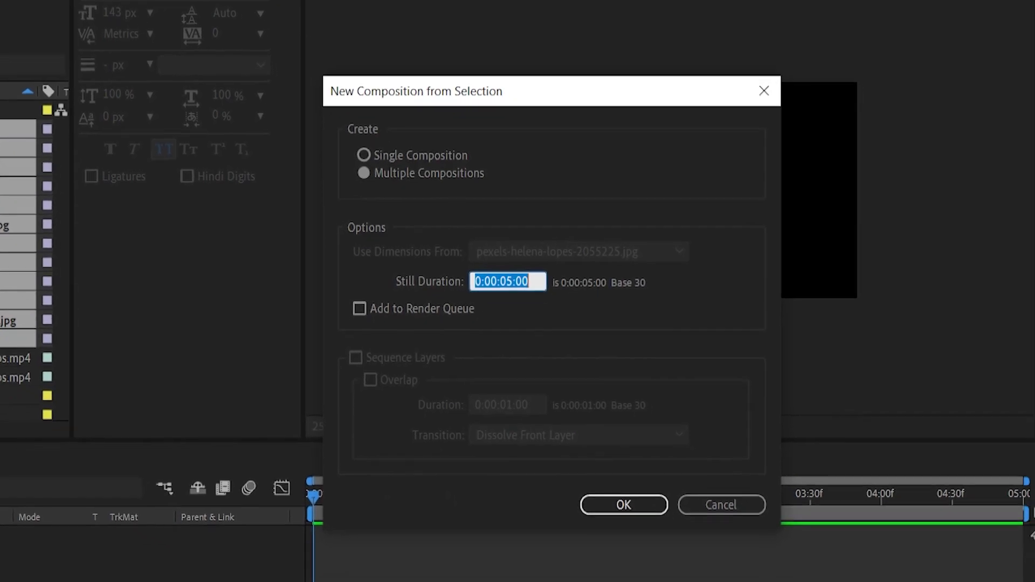
left_click_drag(439, 81, 365, 75)
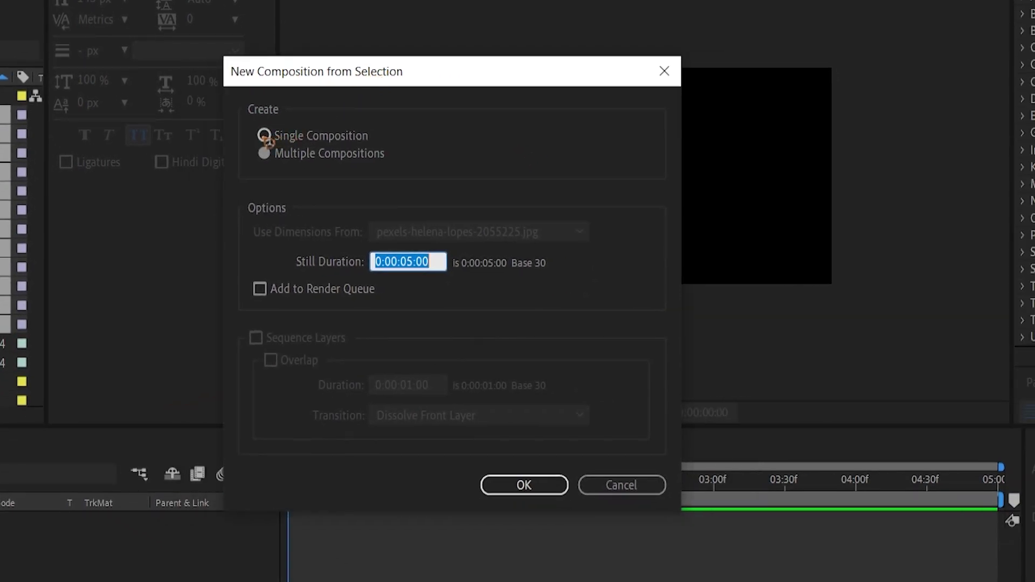
left_click(263, 135)
left_click(265, 156)
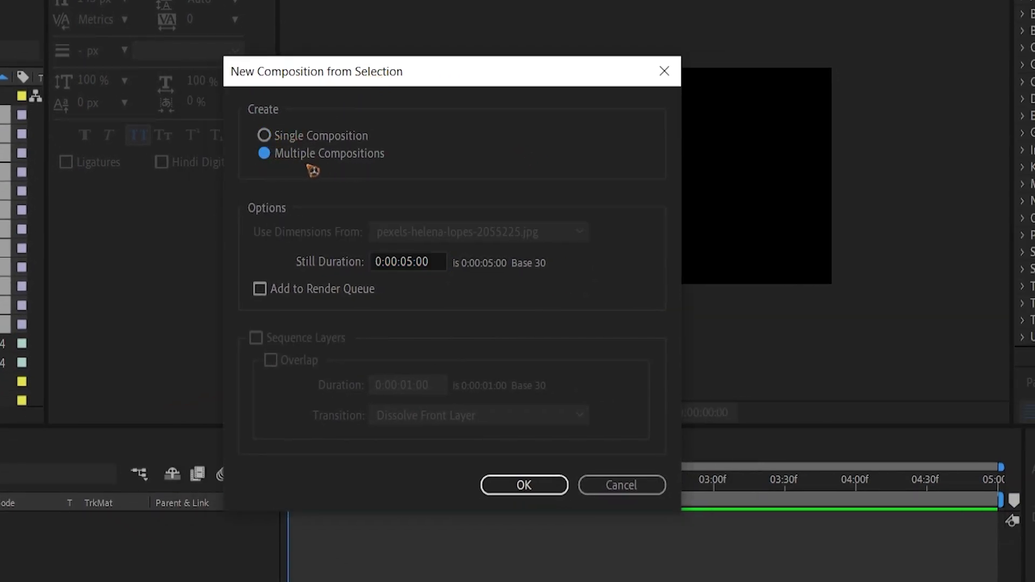
double_click(407, 262)
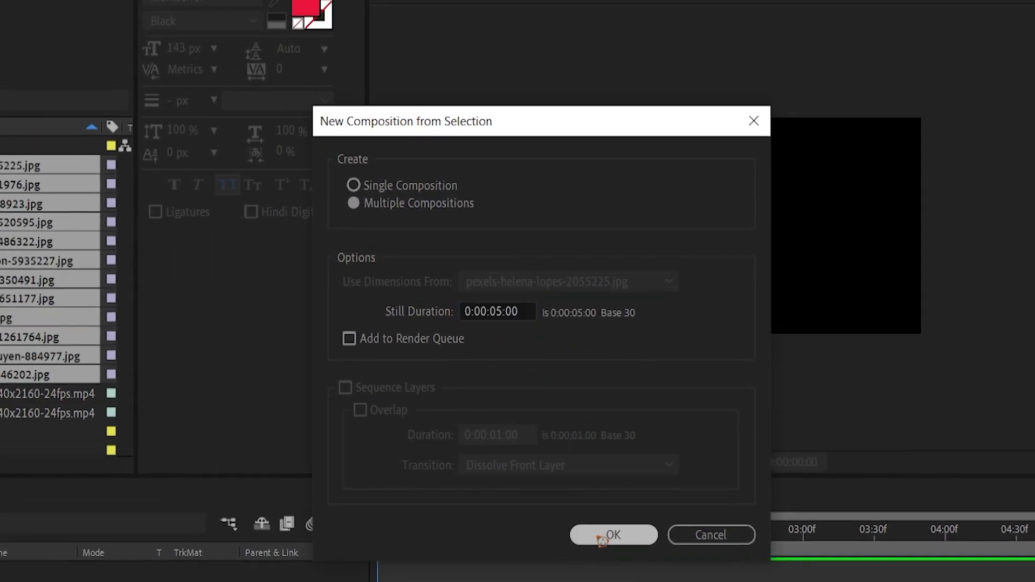
left_click(524, 484)
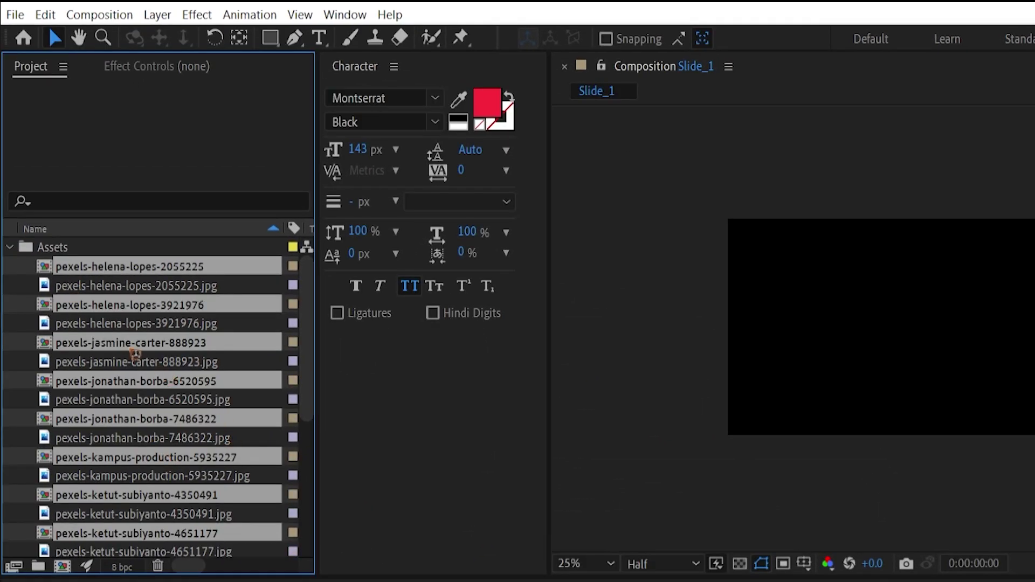
Create a project folder named IMAGE PLACEHOLDERS outside the Assets folder
scroll(126, 350, "down", 5)
scroll(172, 453, "up", 5)
scroll(116, 392, "down", 5)
left_click(81, 552)
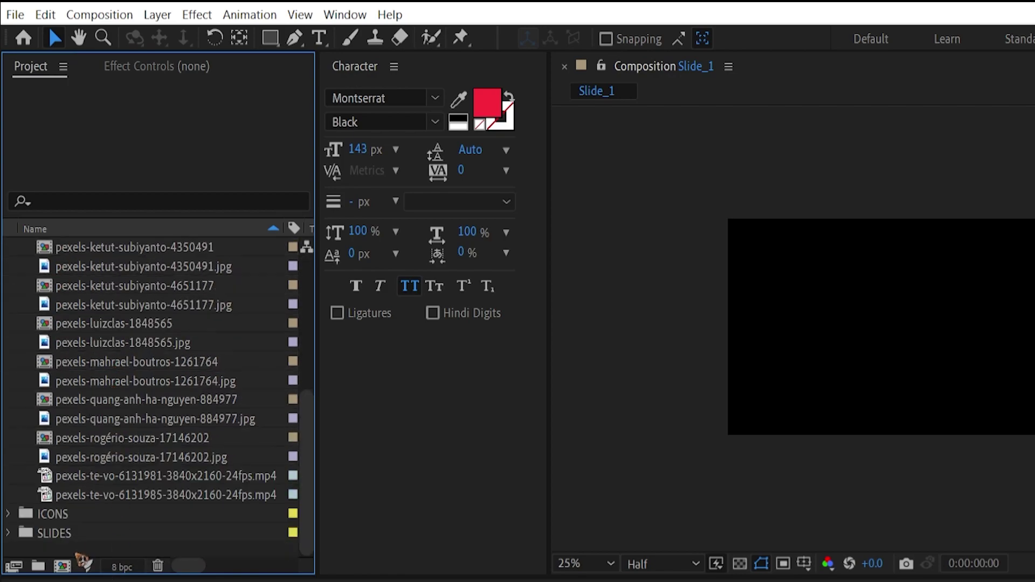
left_click(37, 565)
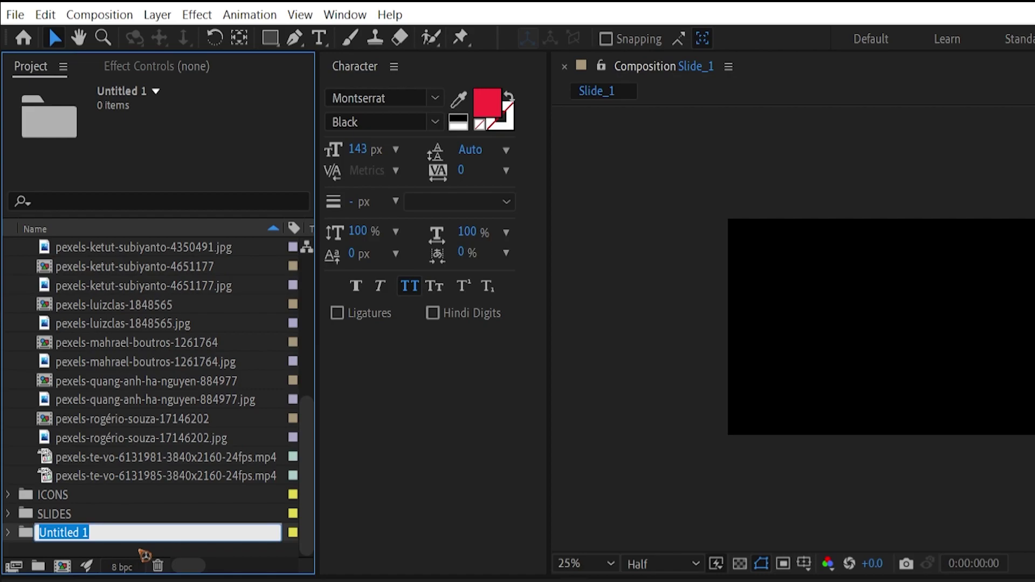
type("IMAGE")
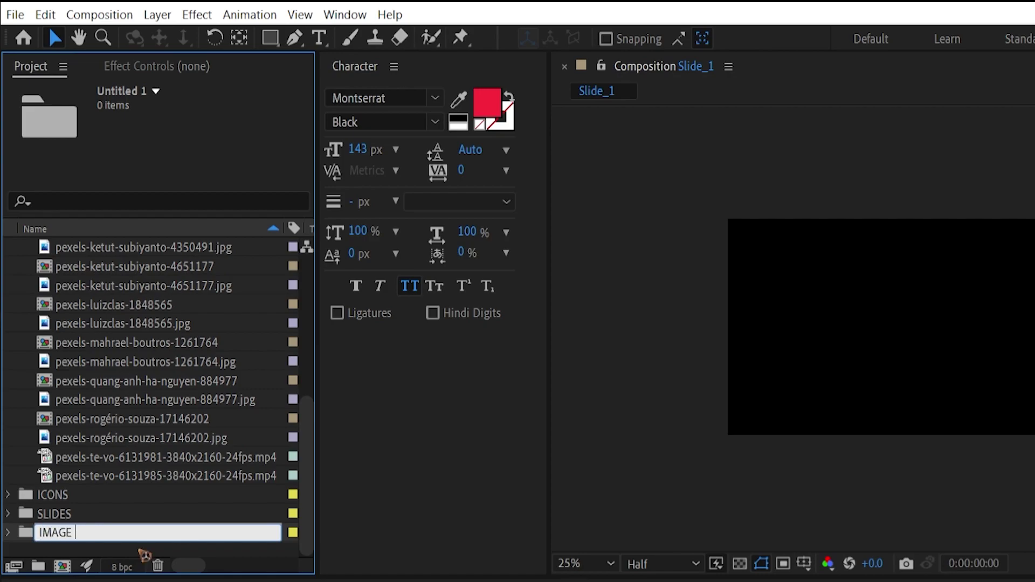
type(" PLACEHOLDERS")
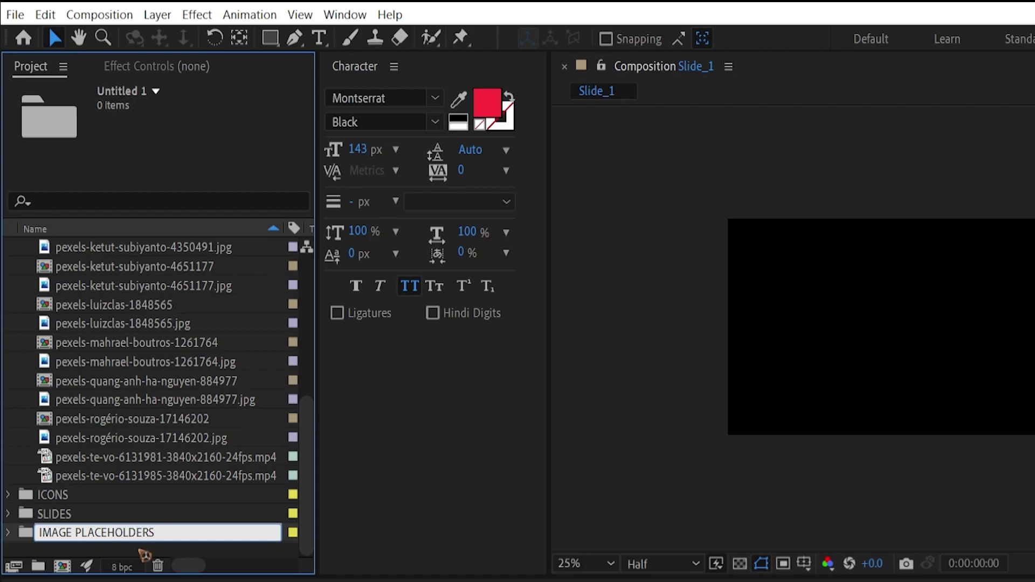
key("Return")
Select all twelve image compositions in the Assets folder and move them into the IMAGE PLACEHOLDERS folder
left_click(124, 438)
left_click(112, 401, "ctrl")
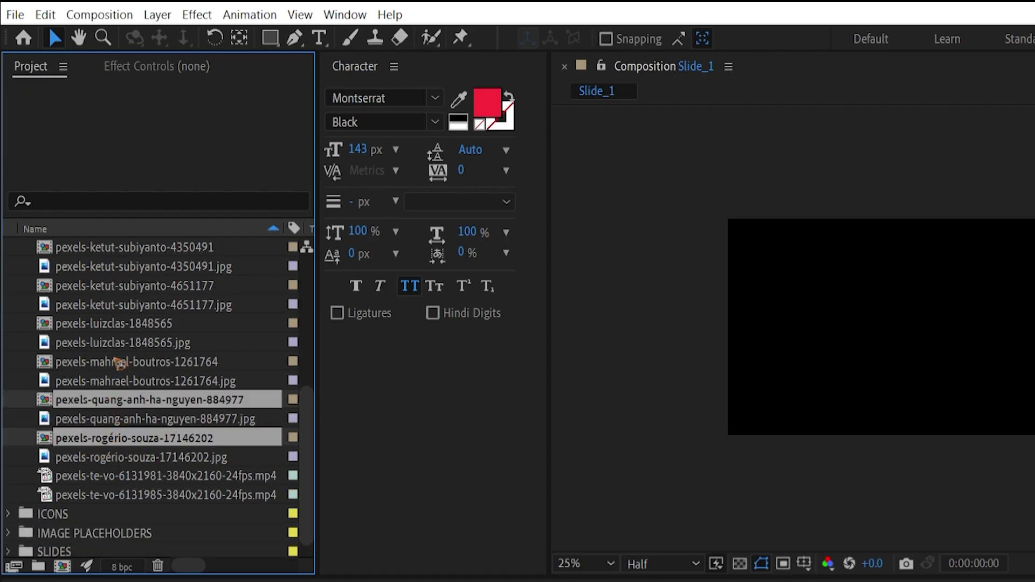
left_click(113, 360, "ctrl")
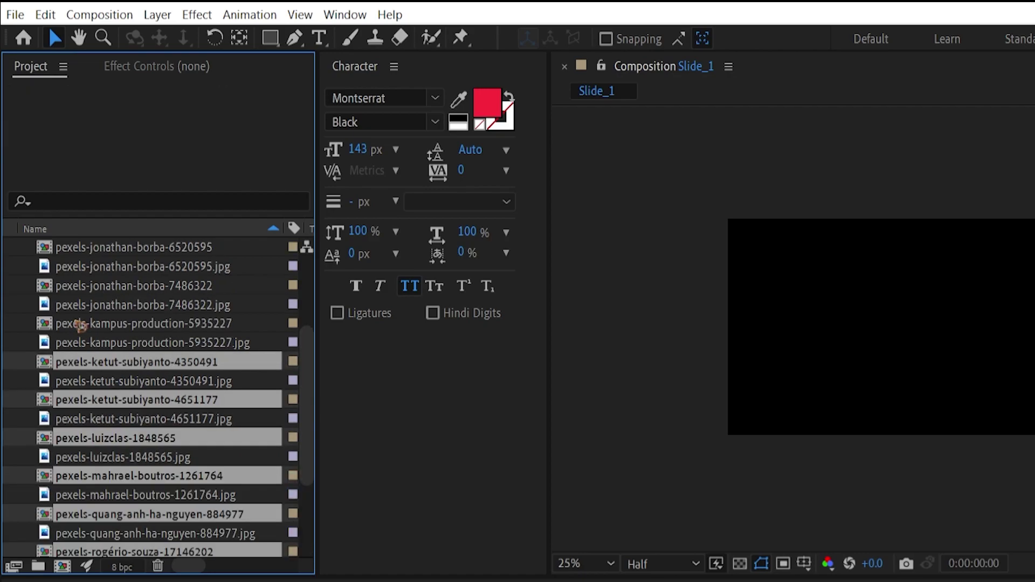
left_click(81, 323, "ctrl")
left_click(89, 283, "ctrl")
left_click(87, 251, "ctrl")
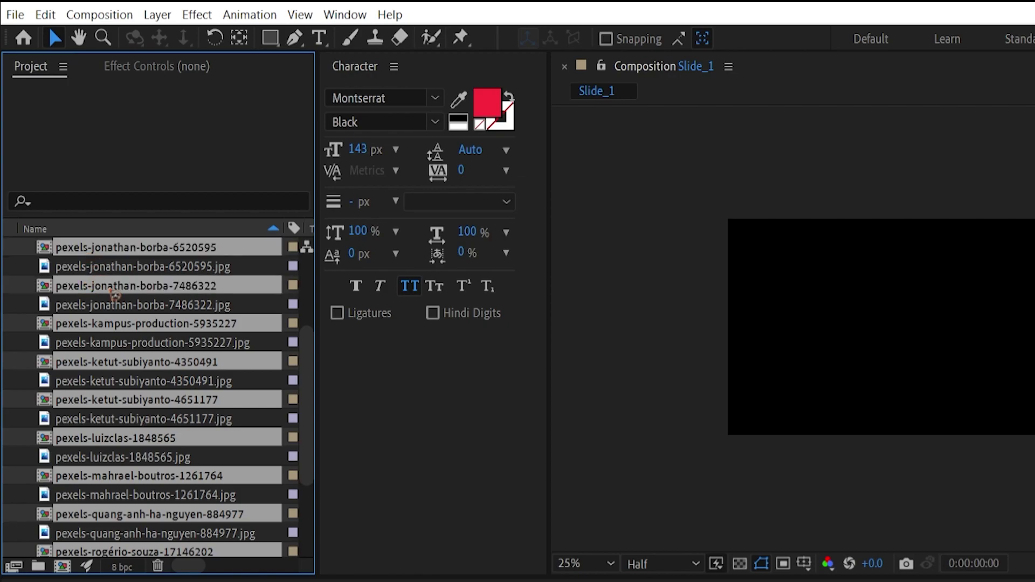
scroll(122, 299, "up", 3)
left_click(78, 346, "ctrl")
left_click(85, 306, "ctrl")
left_click(93, 268, "ctrl")
left_click_drag(132, 418, 134, 521)
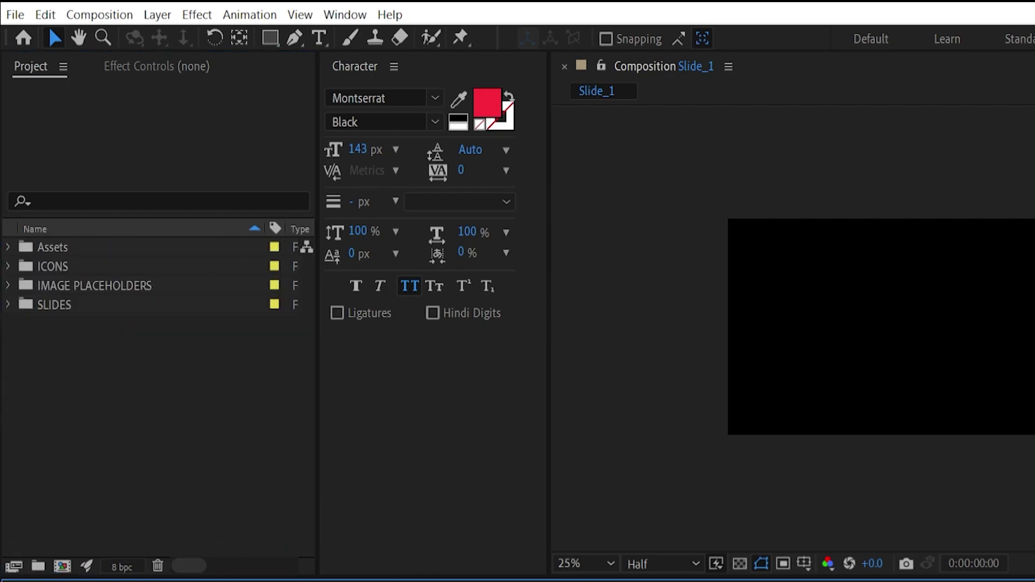
Rename the first composition in the IMAGE PLACEHOLDERS folder as images_1
left_click(9, 286)
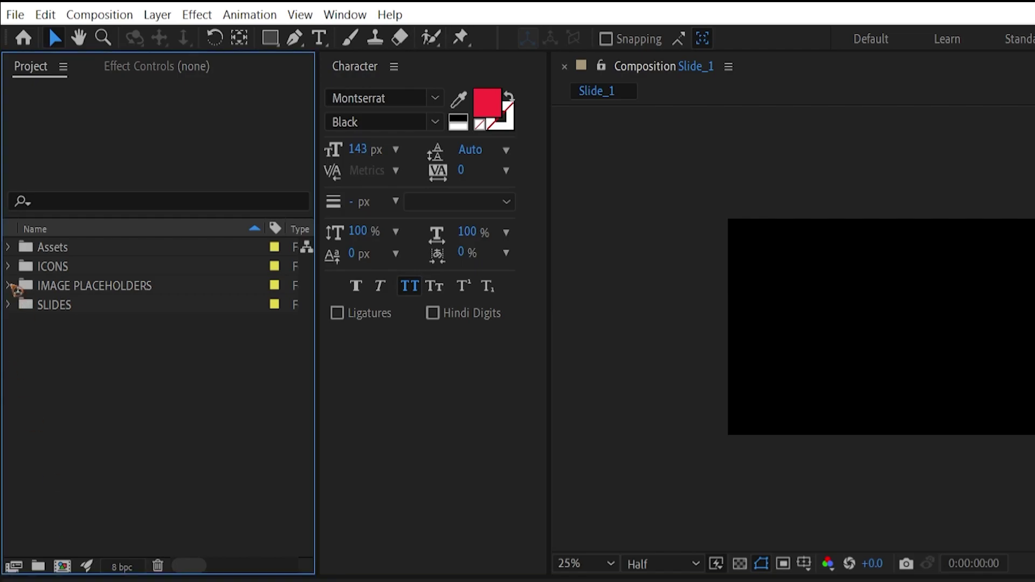
left_click(155, 306)
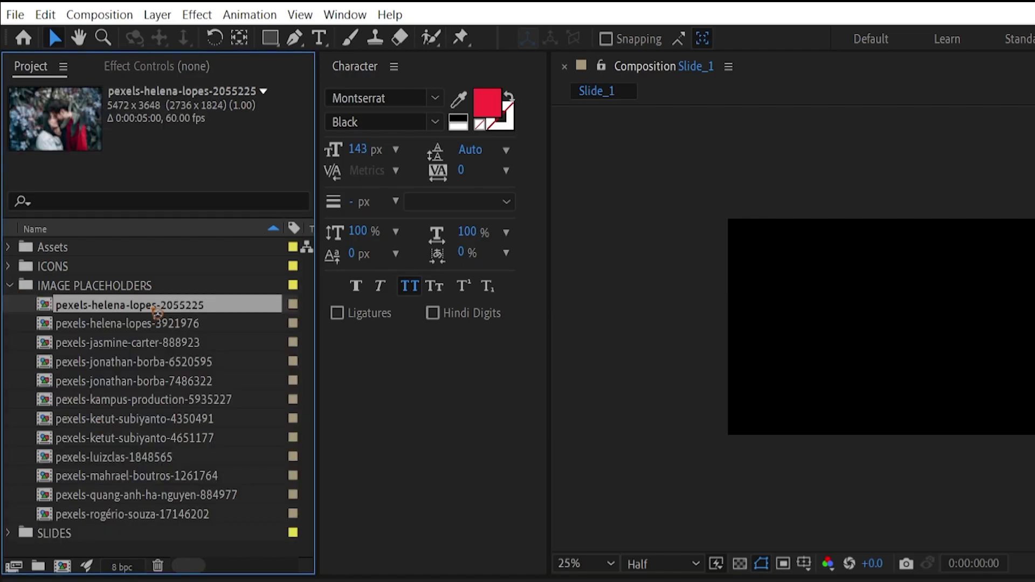
left_click(133, 323)
left_click(137, 308)
key("Return")
type("ima")
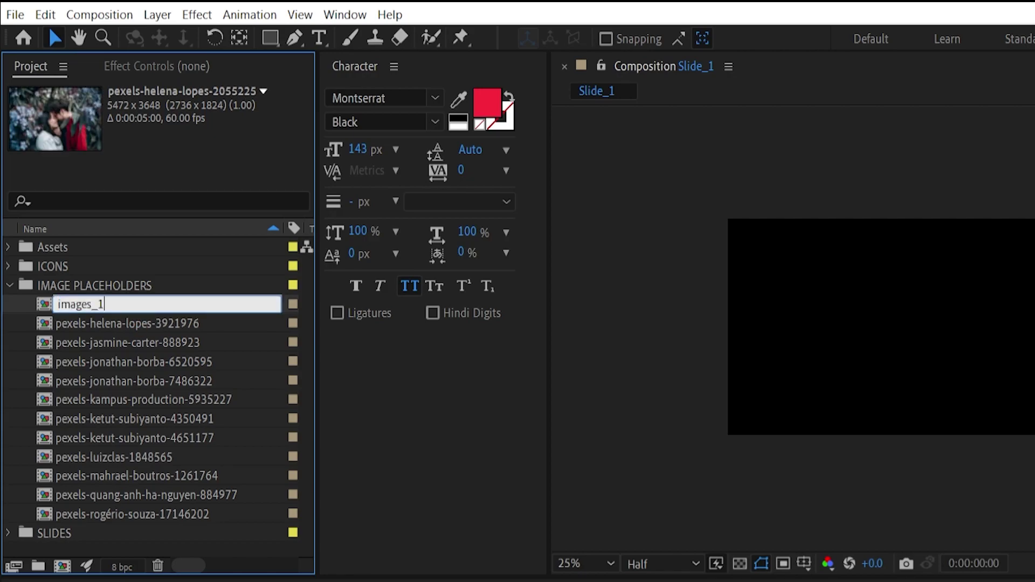
type("ges_1")
key("Return")
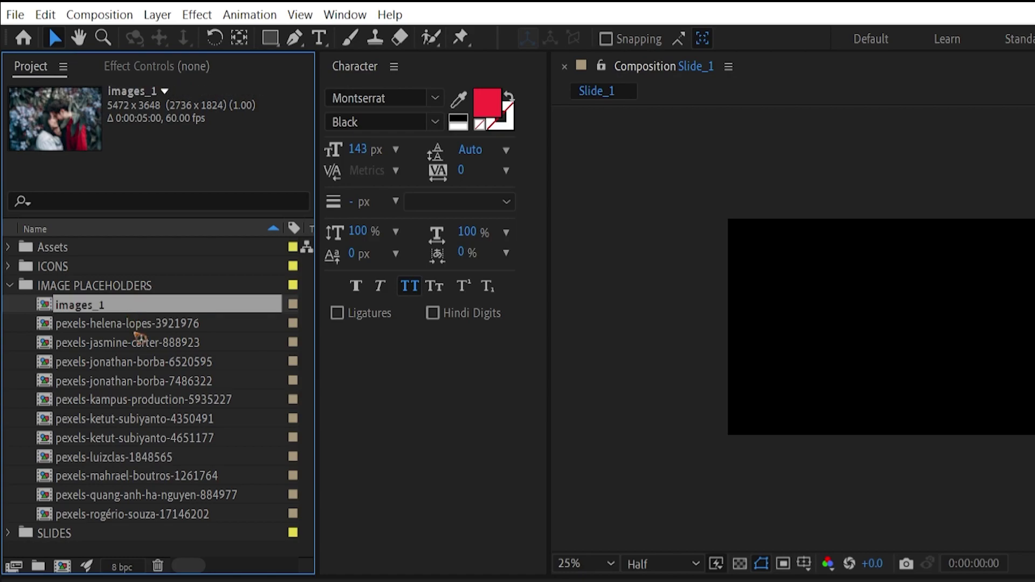
Add the images_1 composition as a layer in the Slide_1 timeline
left_click(86, 328)
left_click(97, 305)
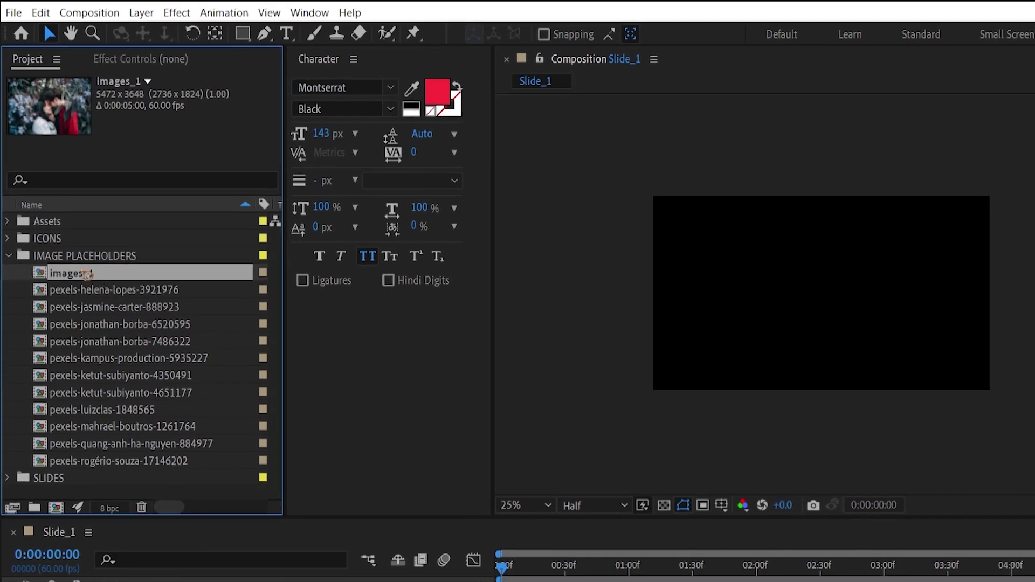
left_click(124, 381, "ctrl")
left_click(135, 438, "ctrl")
left_click_drag(135, 438, 308, 510)
left_click_drag(252, 417, 256, 581)
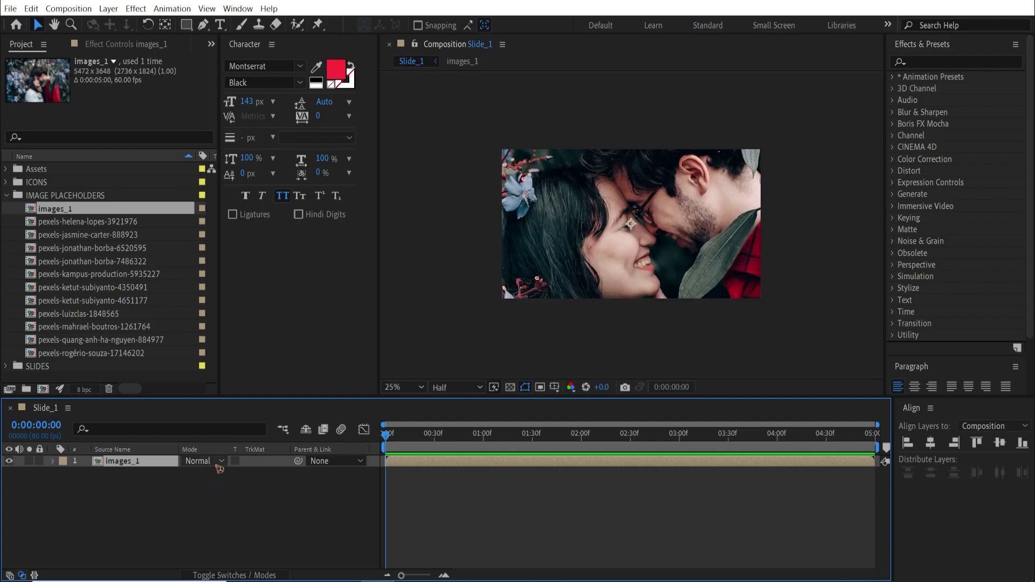
Scale the images_1 layer down proportionally until the whole photo fits inside the Slide_1 frame
key("comma")
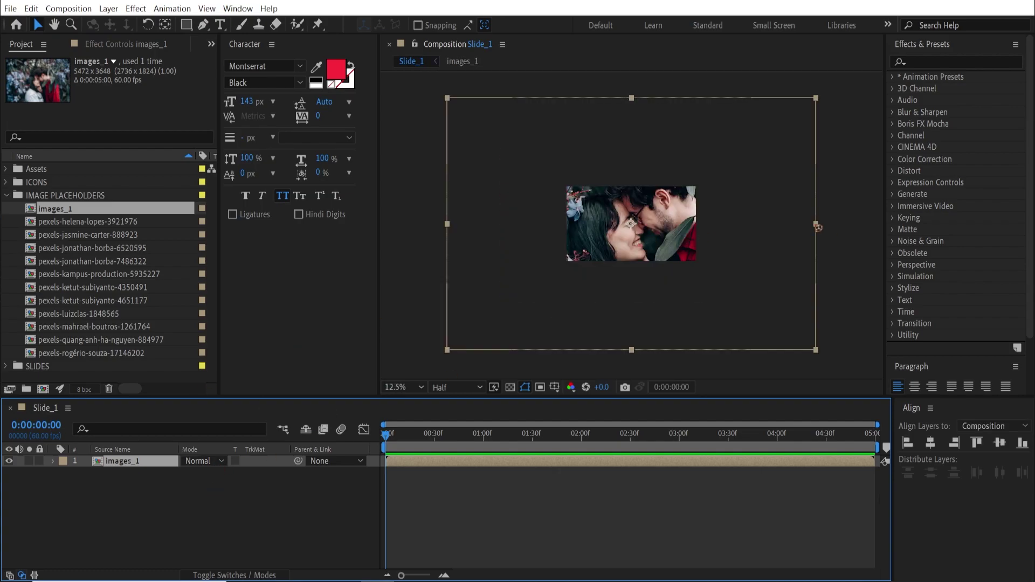
key("period")
key("period")
key("period")
Add an Inner Glow layer style to the images_1 layer
right_click(198, 460)
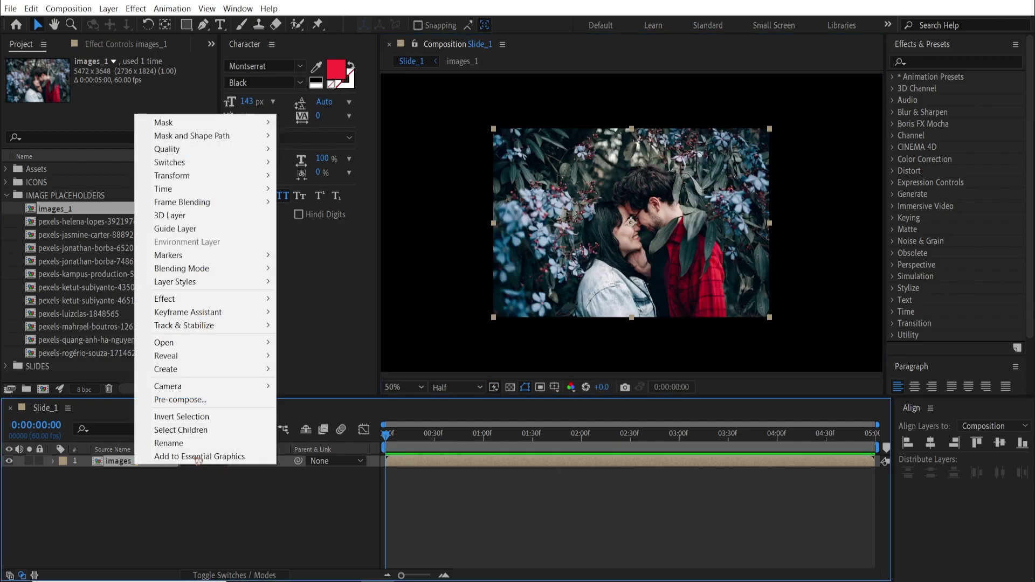
mouse_move(201, 287)
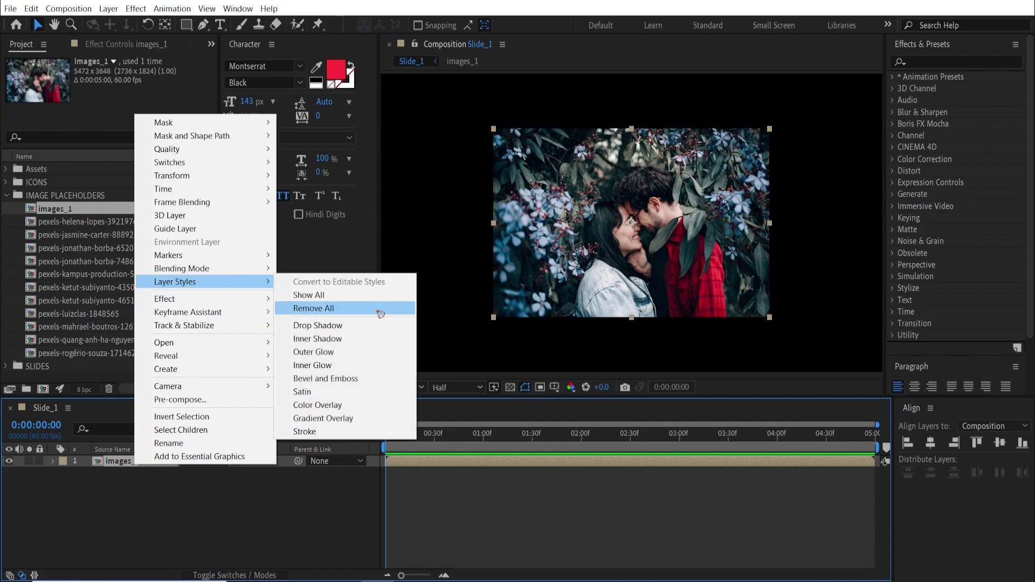
left_click(346, 366)
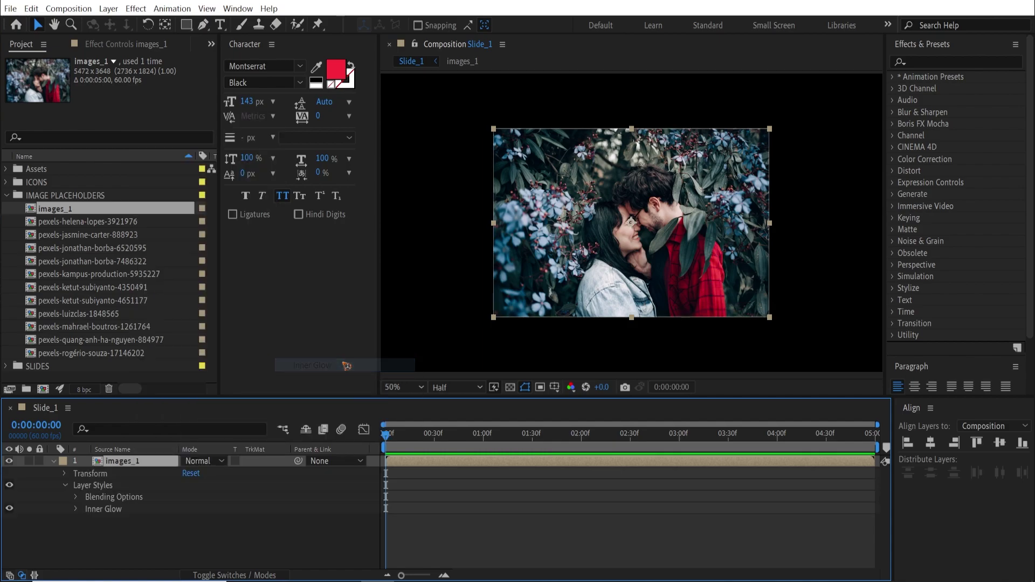
Change the Inner Glow color on the images_1 layer to white
left_click(76, 509)
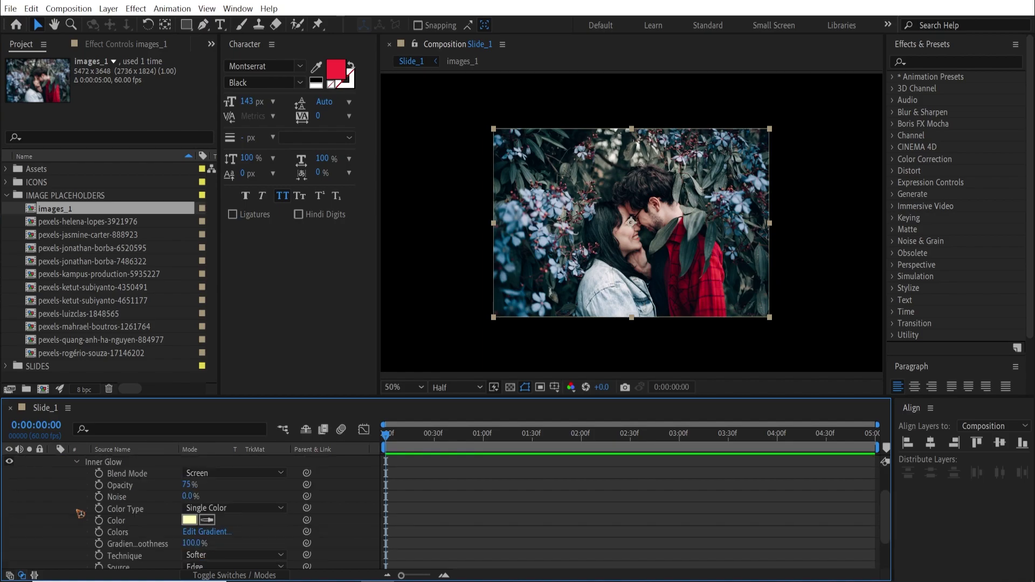
left_click(189, 520)
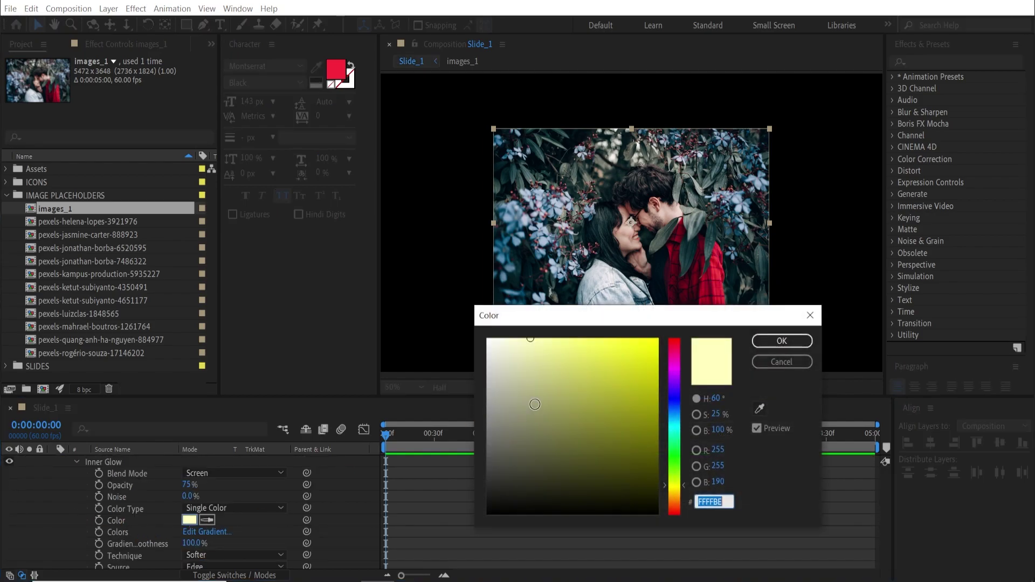
left_click(782, 341)
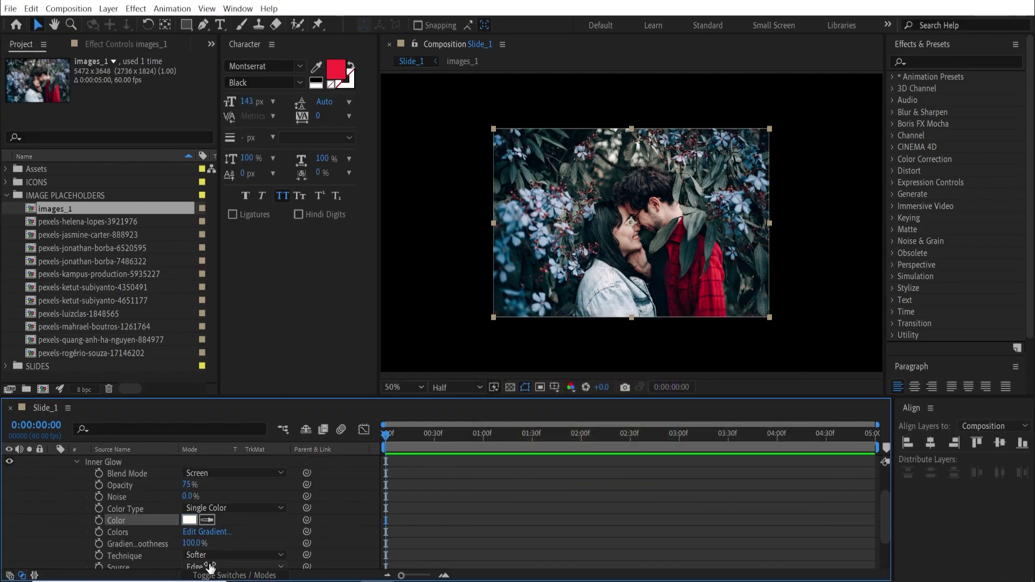
Set the Inner Glow's blend mode to Normal and its opacity to 100%
left_click(259, 475)
left_click(272, 91)
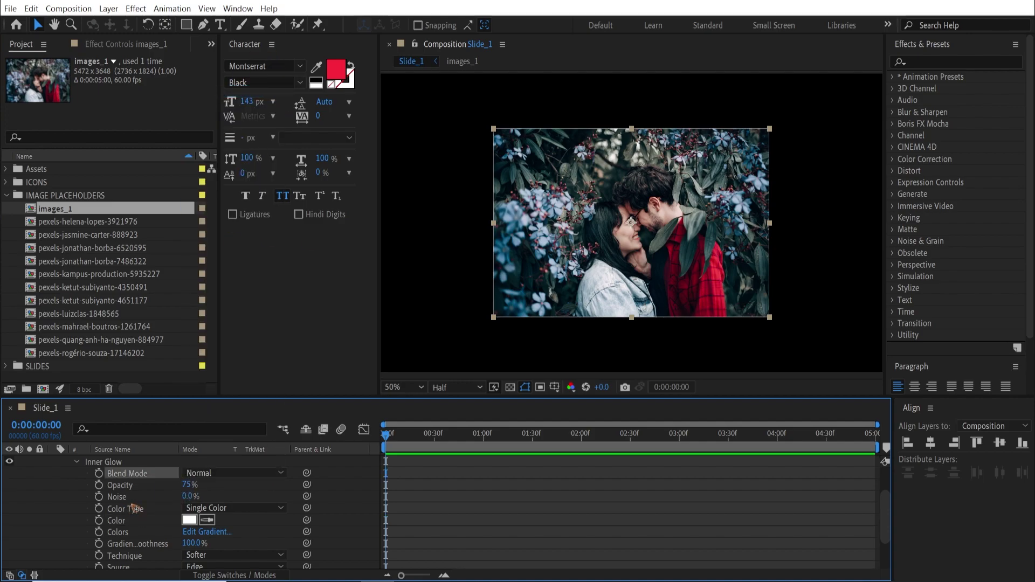
left_click(187, 485)
type("100")
key("Return")
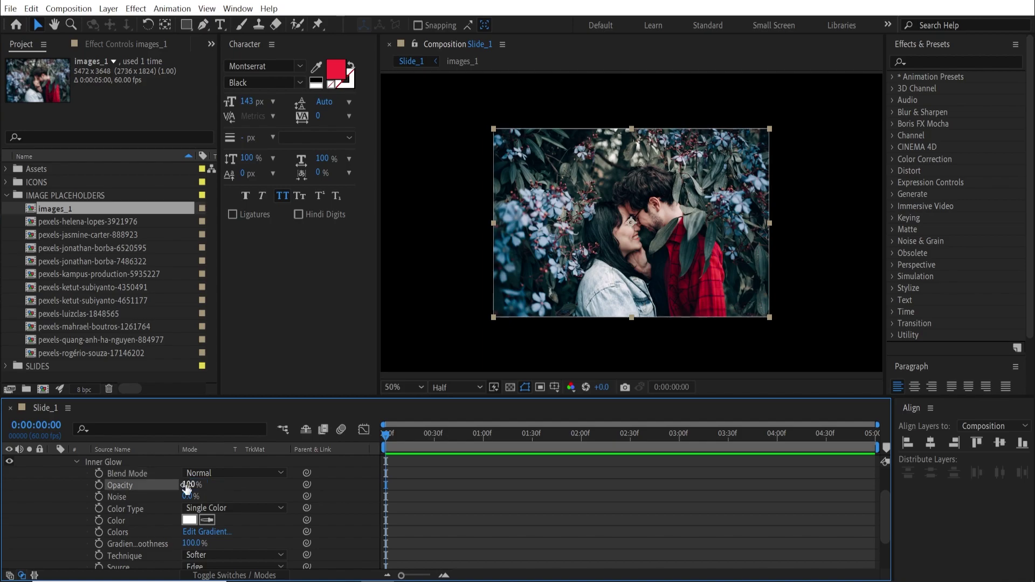
Set the Inner Glow's choke to 100% for a hard-edged border
scroll(157, 539, "down", 2)
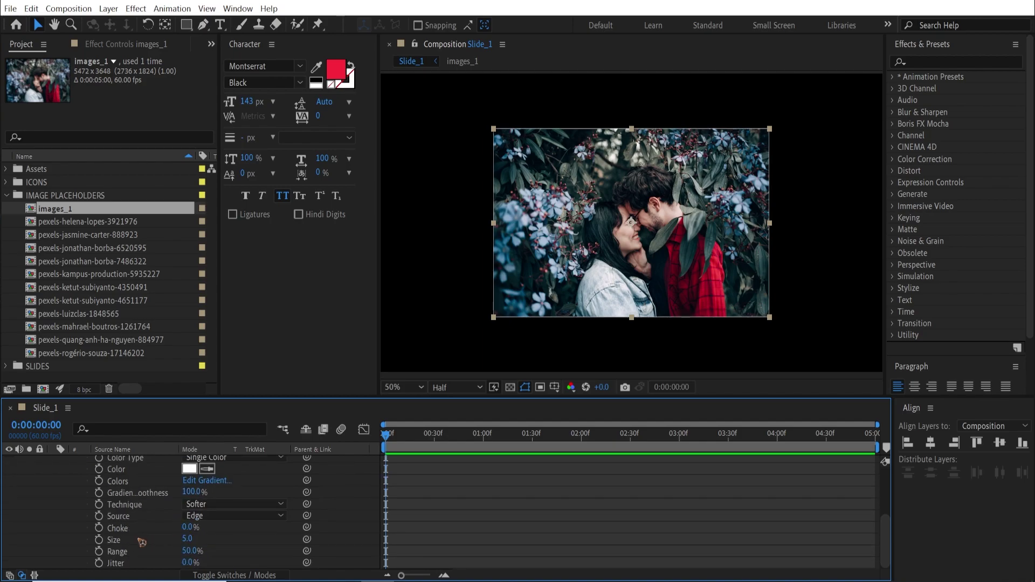
left_click(186, 528)
type("100")
key("Return")
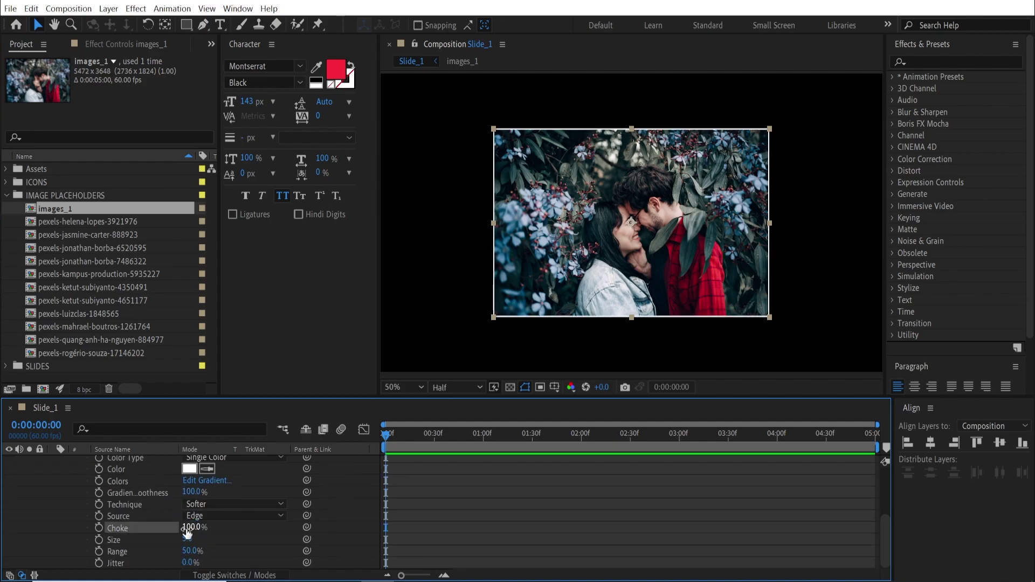
Try different border thicknesses for the images_1 Inner Glow and settle on a size of 10
left_click_drag(187, 541, 200, 540)
left_click(193, 541)
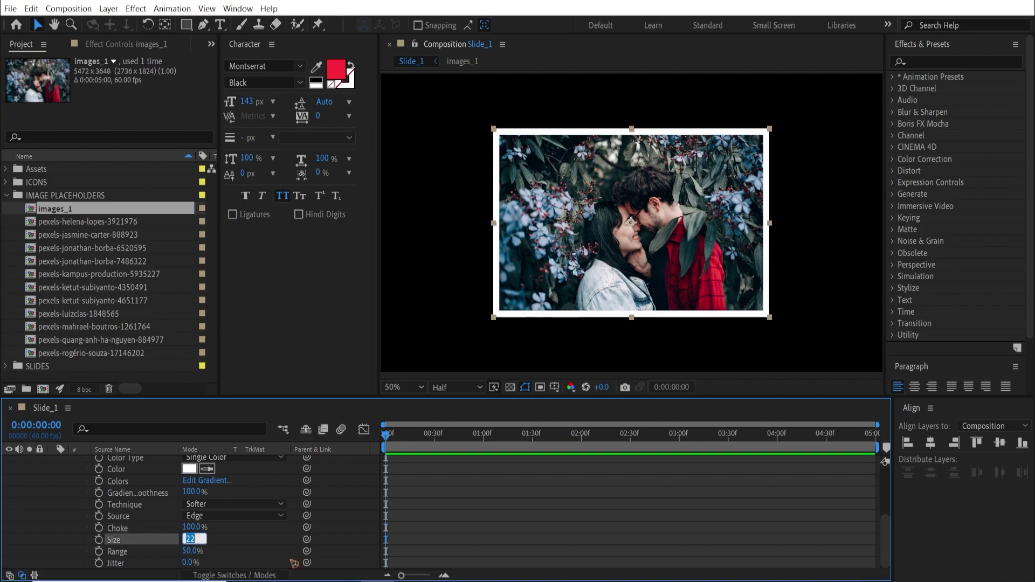
type("15")
key("Return")
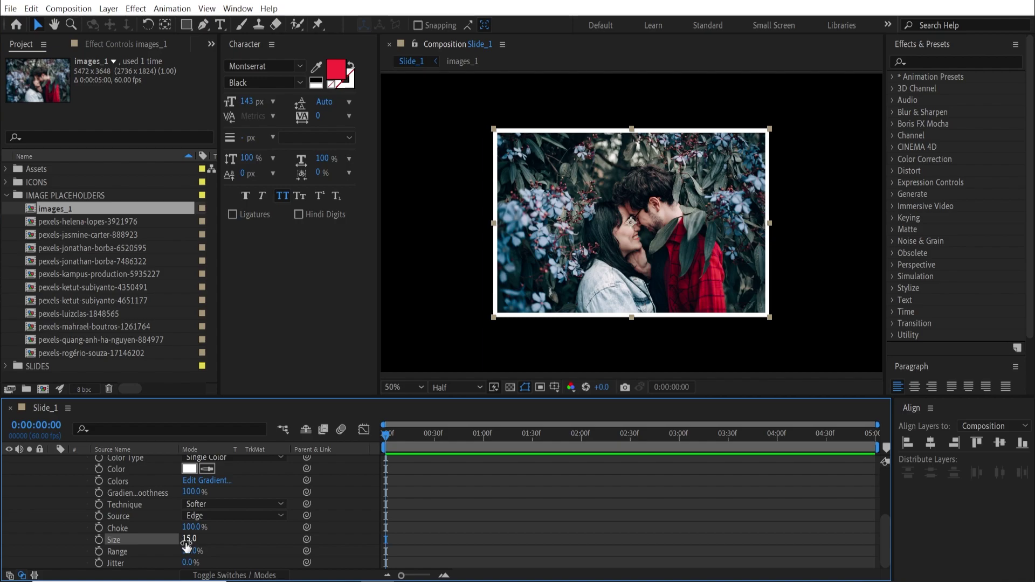
left_click(190, 539)
type("10")
key("Return")
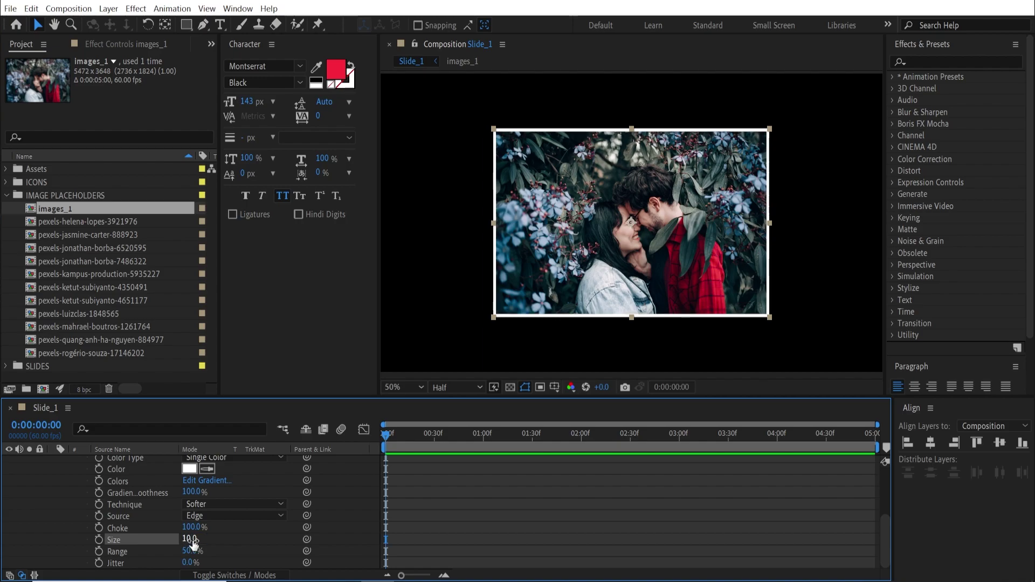
Collapse the layer styles and all properties of the images_1 layer in the timeline
scroll(67, 532, "up", 5)
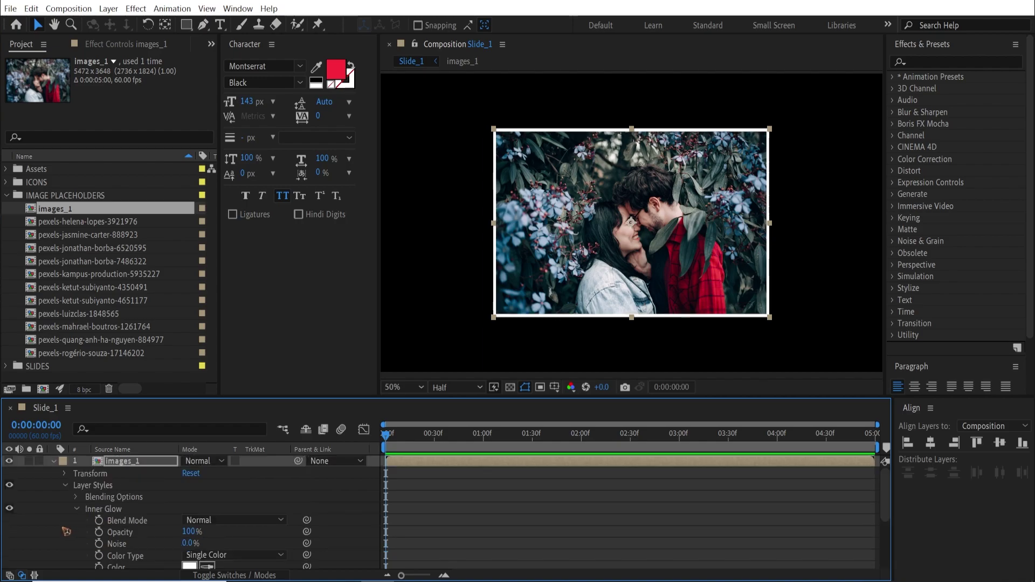
left_click(64, 485)
left_click(54, 461)
left_click(129, 478)
left_click(136, 463)
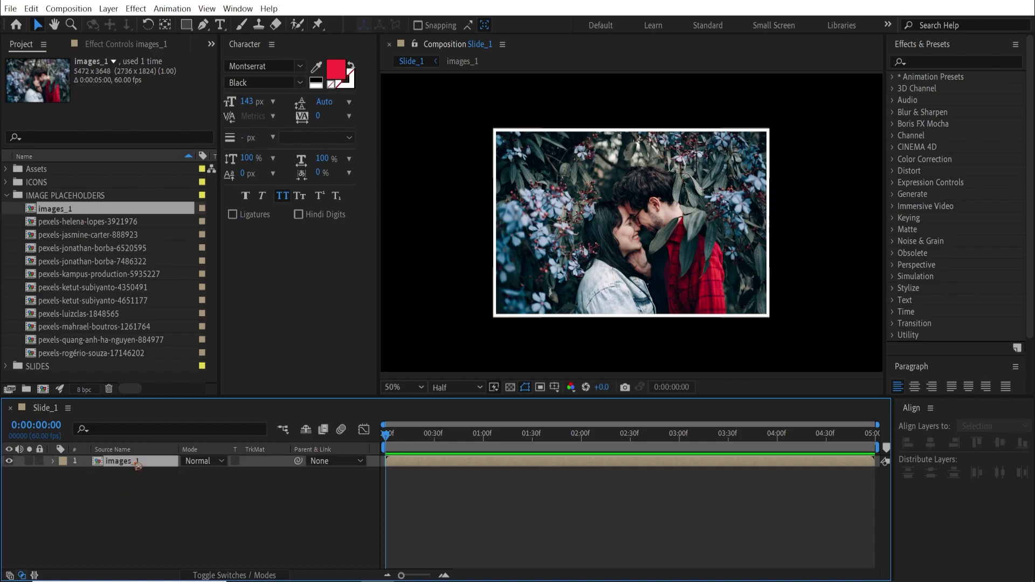
left_click(138, 463)
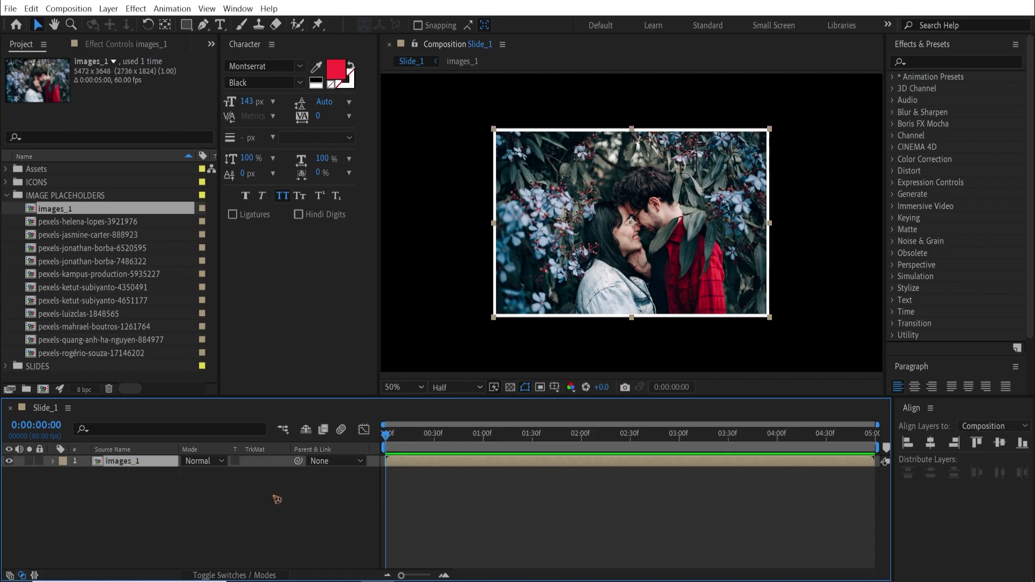
left_click(254, 517)
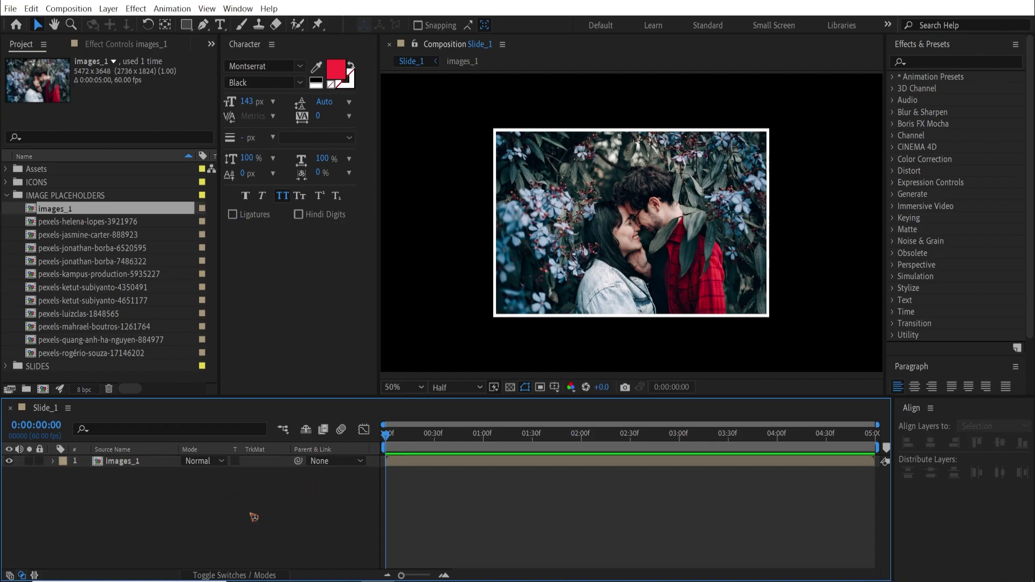
Turn the images_1 layer into a 3D layer
key("F4")
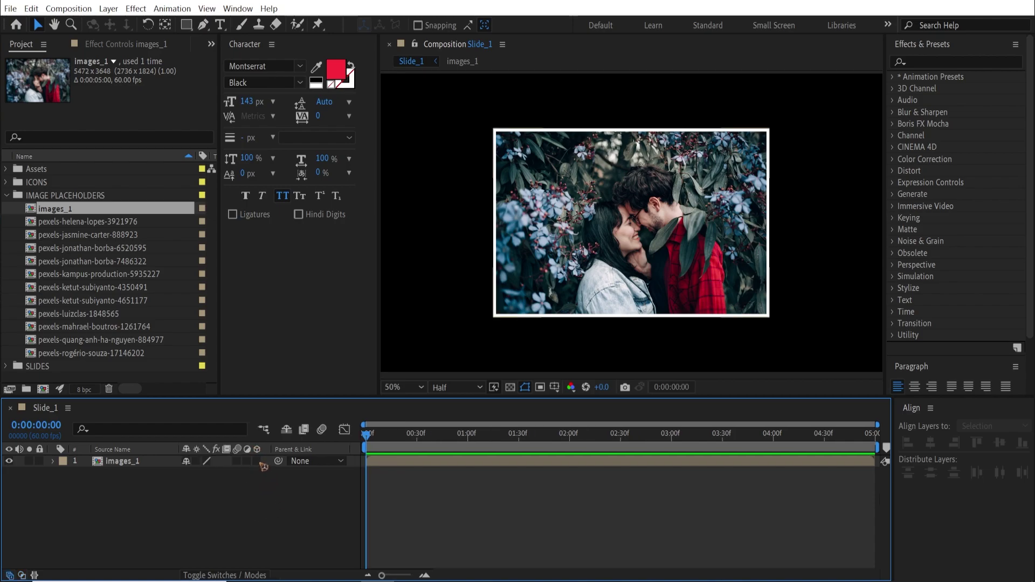
left_click(258, 463)
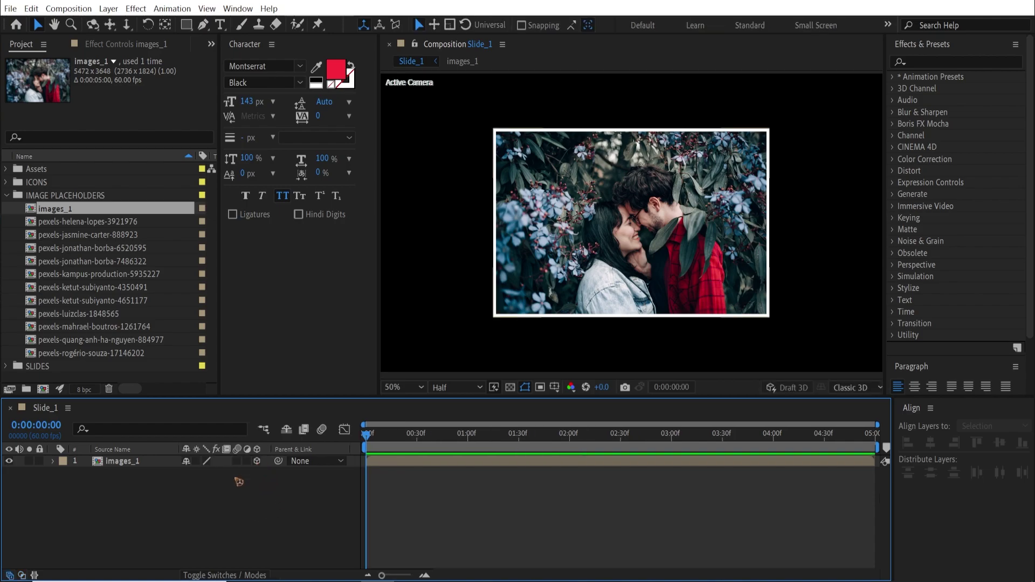
left_click(232, 464)
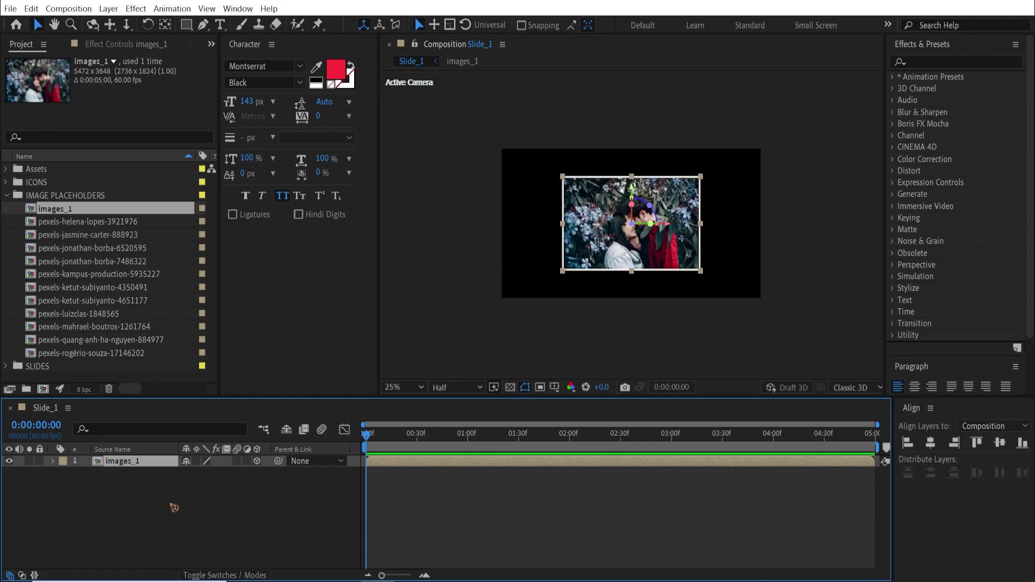
Duplicate the images_1 layer and replace the copy's source with the placeholder composition ending in 3921976
left_click(146, 472)
left_click(151, 464)
key("ctrl+d")
left_click(85, 222)
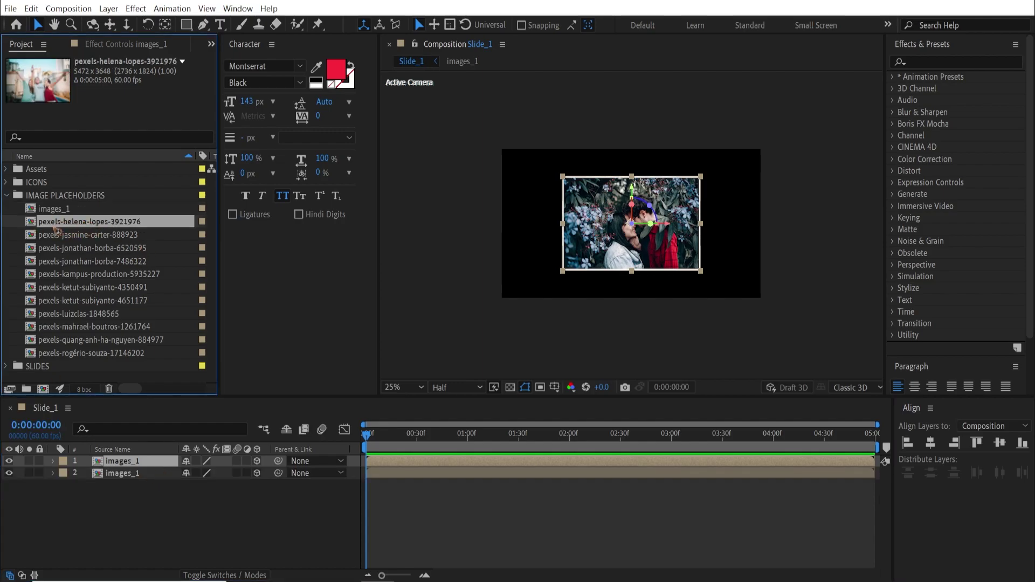
left_click_drag(65, 227, 666, 224)
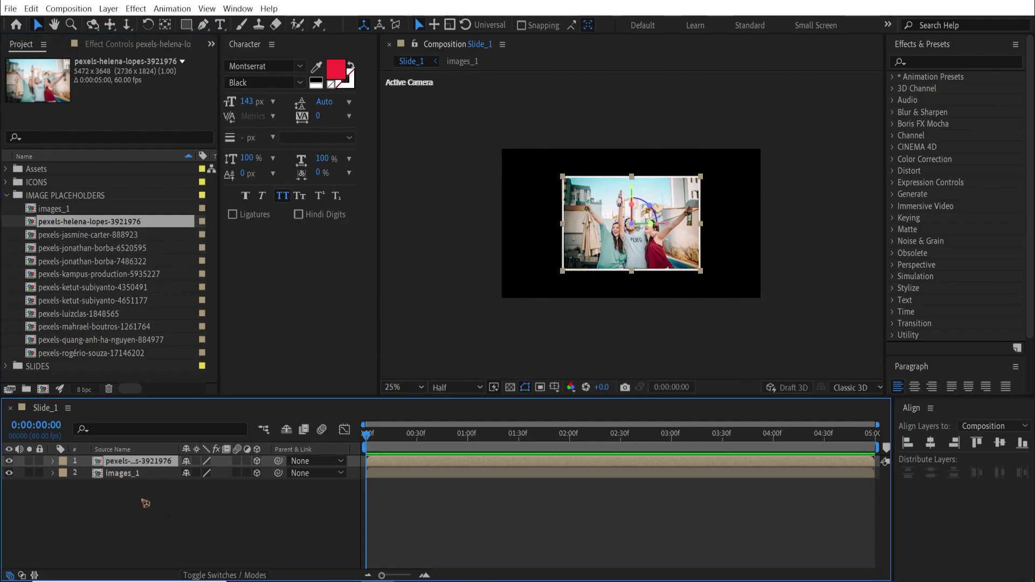
Create two more duplicate layers, replacing their sources with the placeholder compositions ending in 888923 and 6520595
key("ctrl+d")
left_click_drag(66, 235, 665, 230)
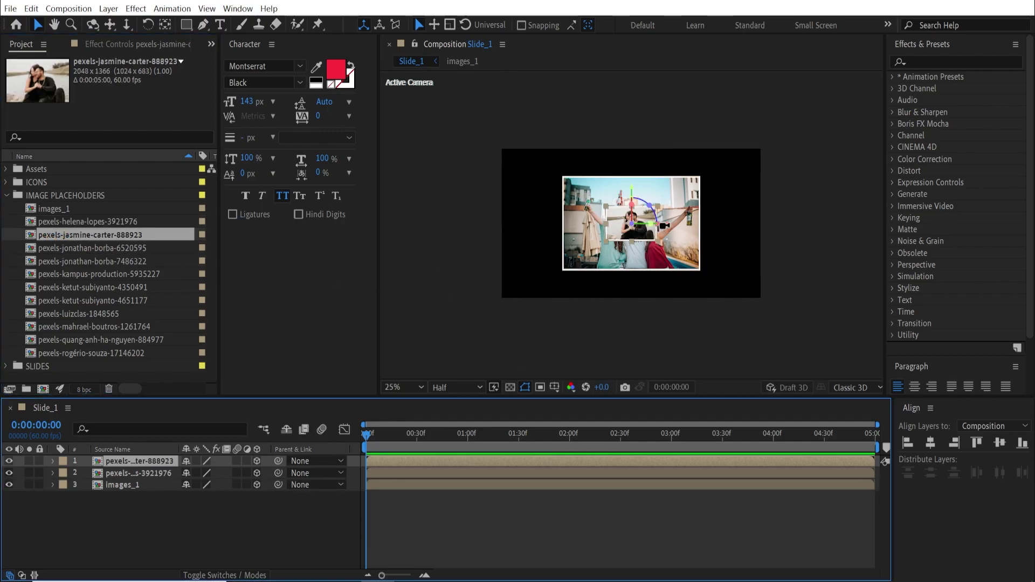
key("ctrl+d")
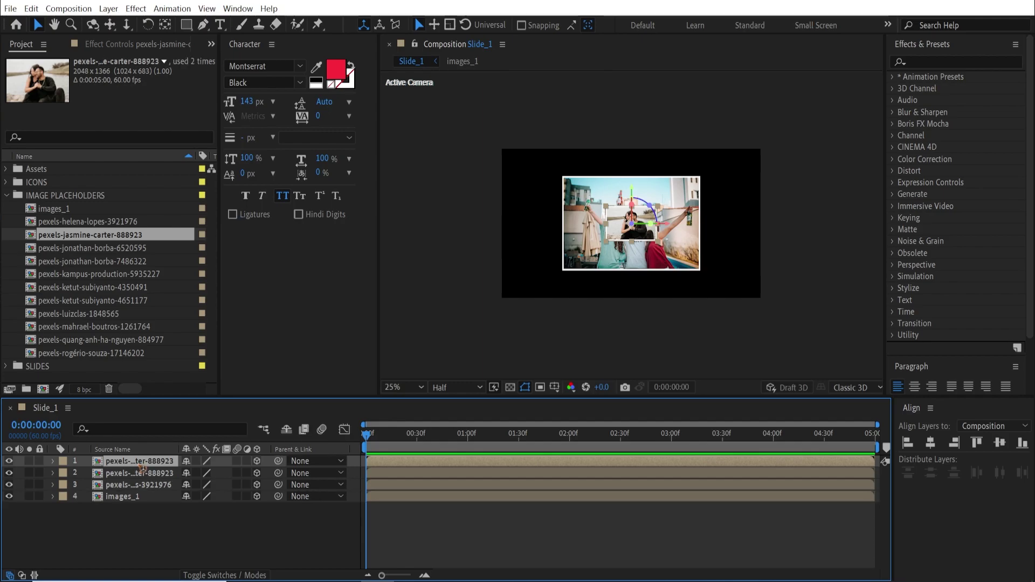
left_click_drag(73, 249, 692, 264)
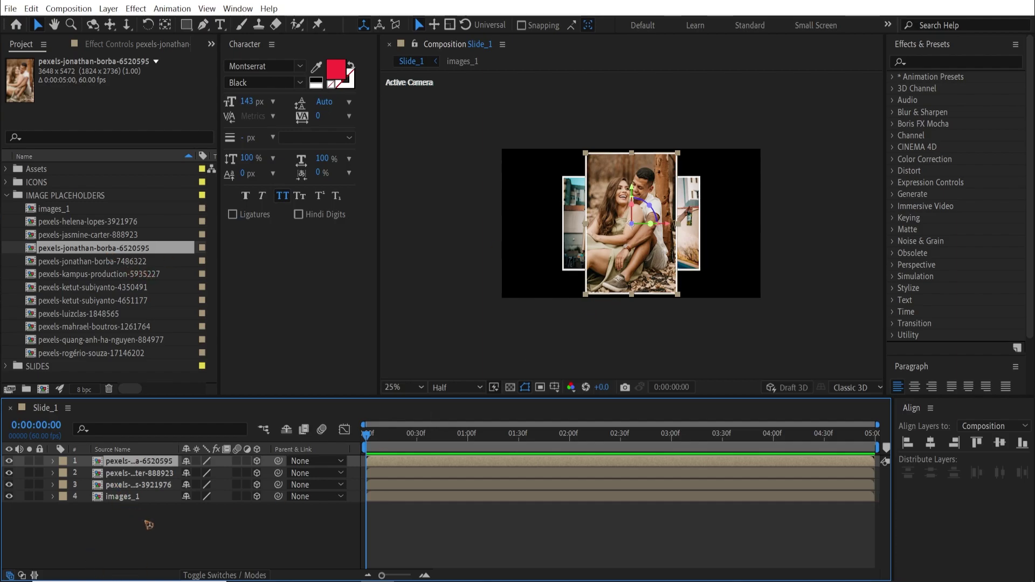
Duplicate the top photo layer twice more, replacing the sources with the placeholder compositions ending in 7486322 and 5935227
key("ctrl+d")
left_click(42, 262)
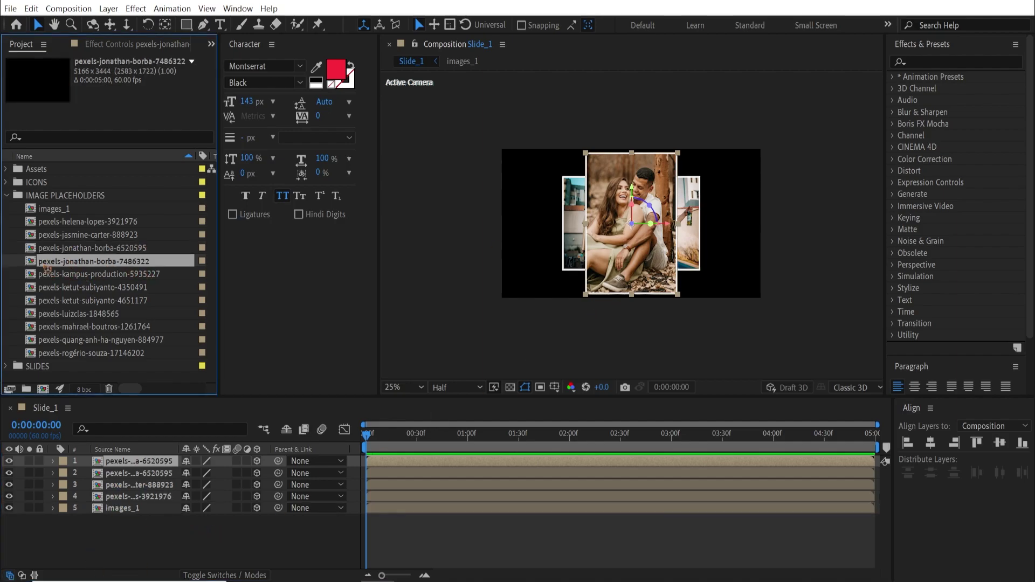
left_click_drag(36, 262, 651, 262)
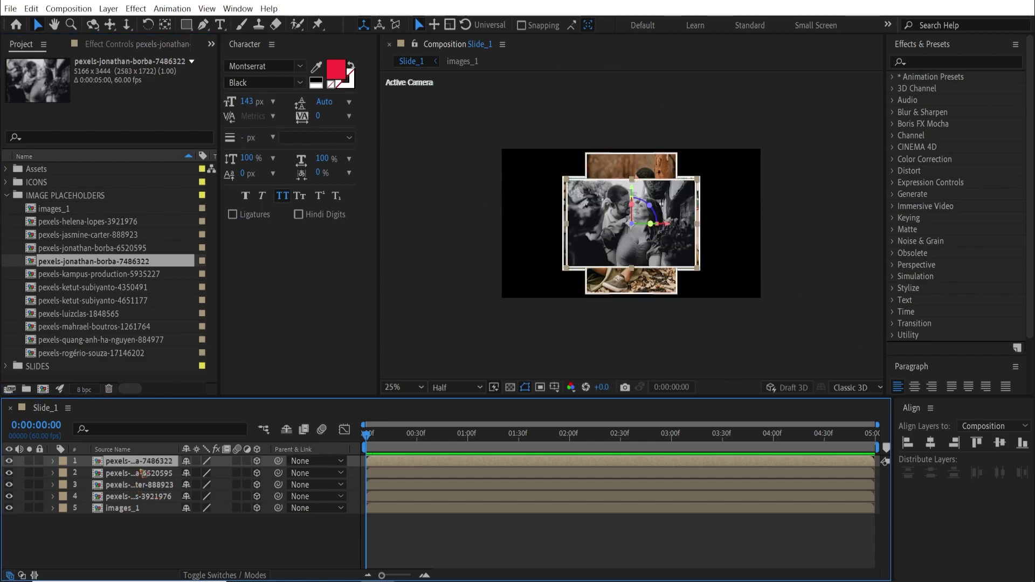
key("ctrl+d")
left_click_drag(37, 276, 408, 238)
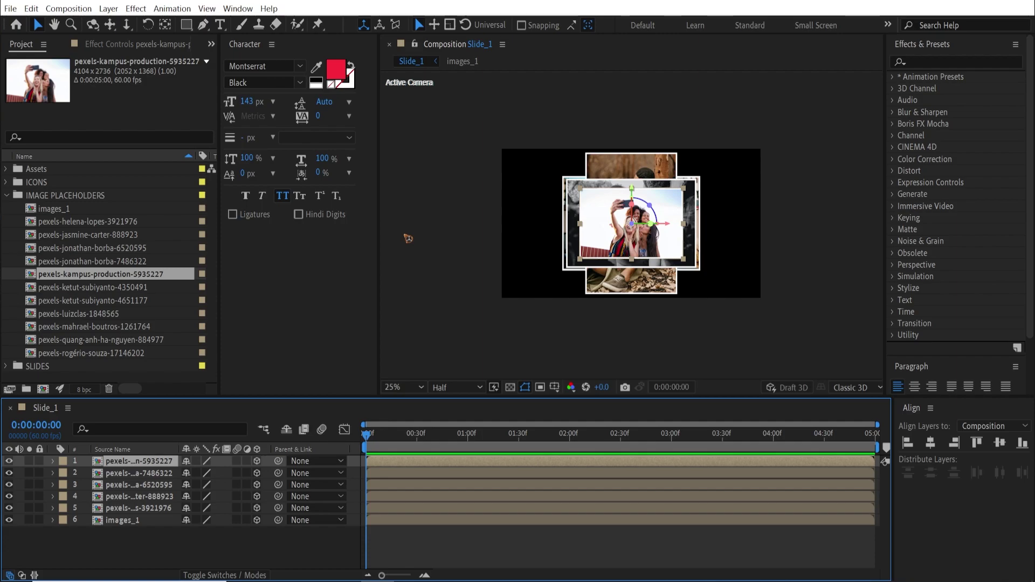
Add a two-node camera with the 35mm preset to Slide_1
key("ctrl+a")
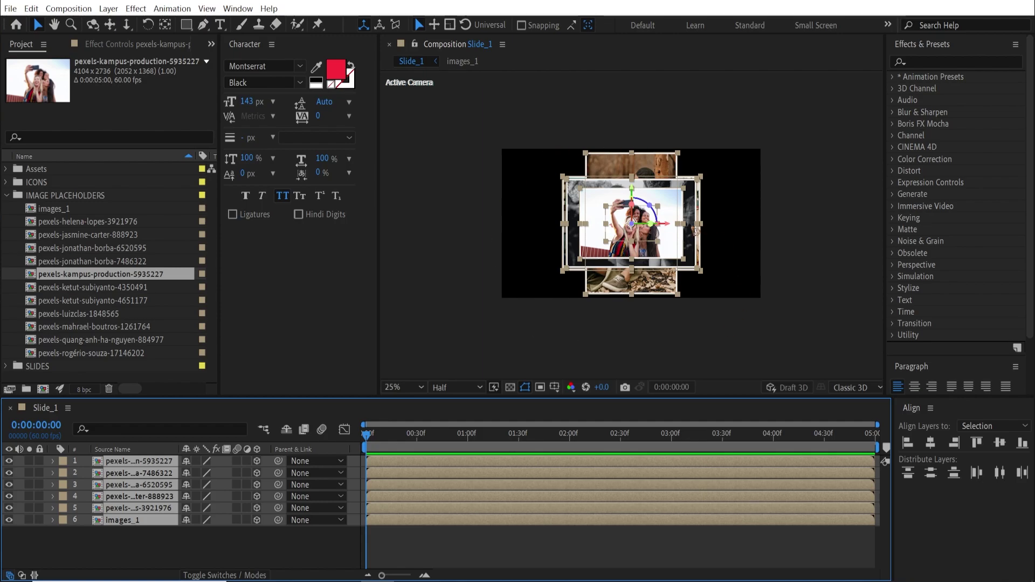
left_click(311, 543)
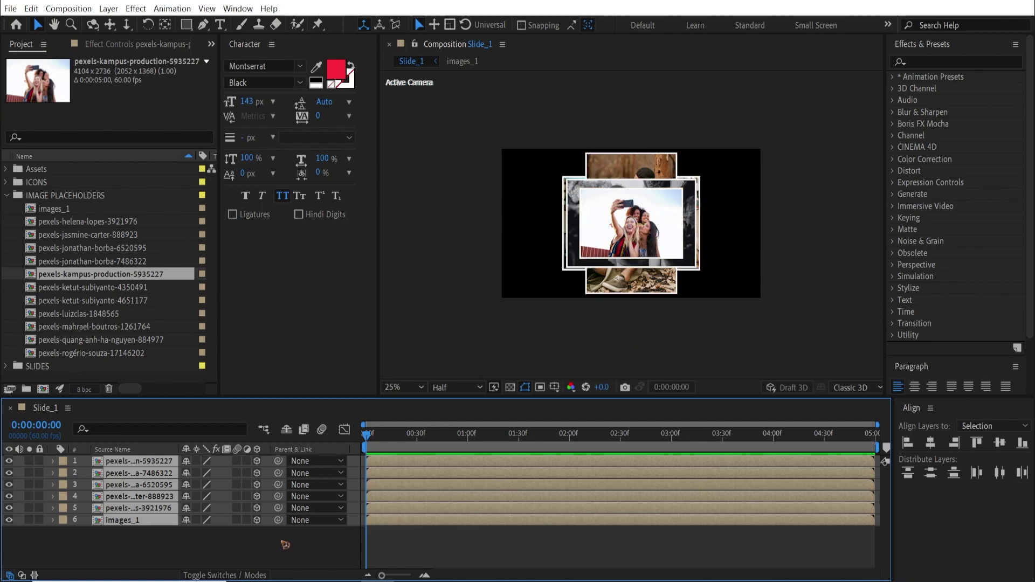
left_click(109, 9)
mouse_move(172, 25)
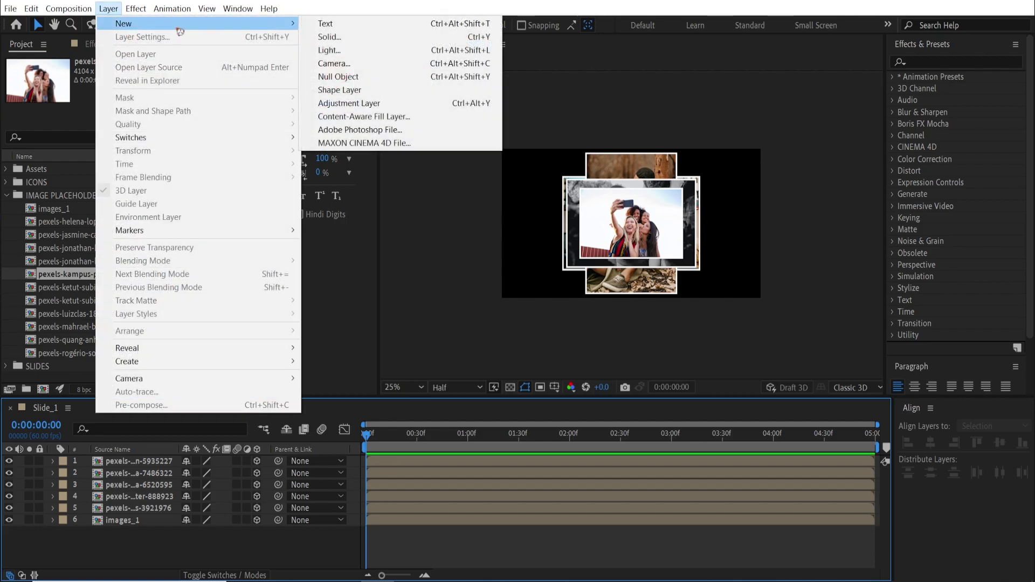
left_click(388, 63)
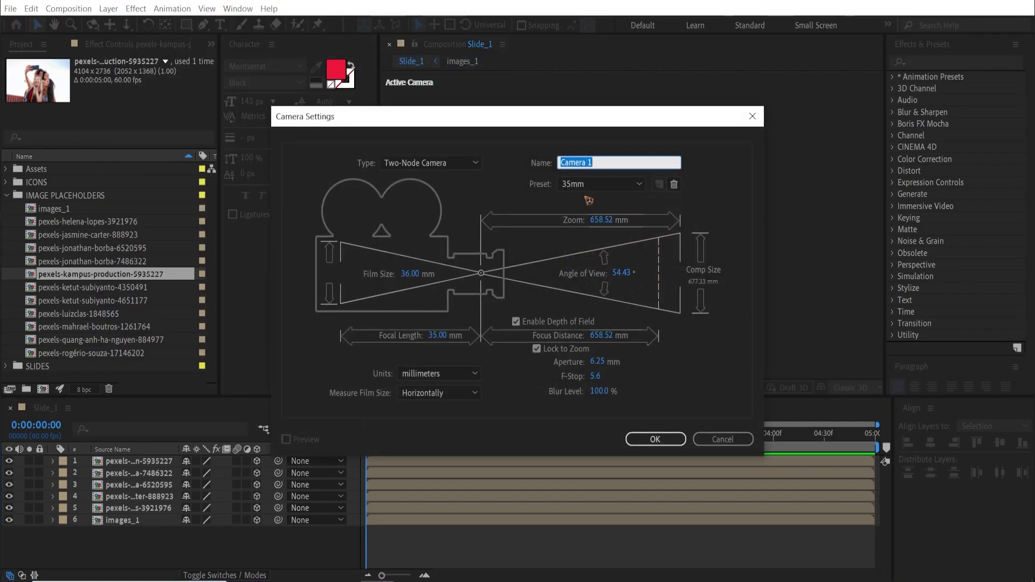
left_click(655, 438)
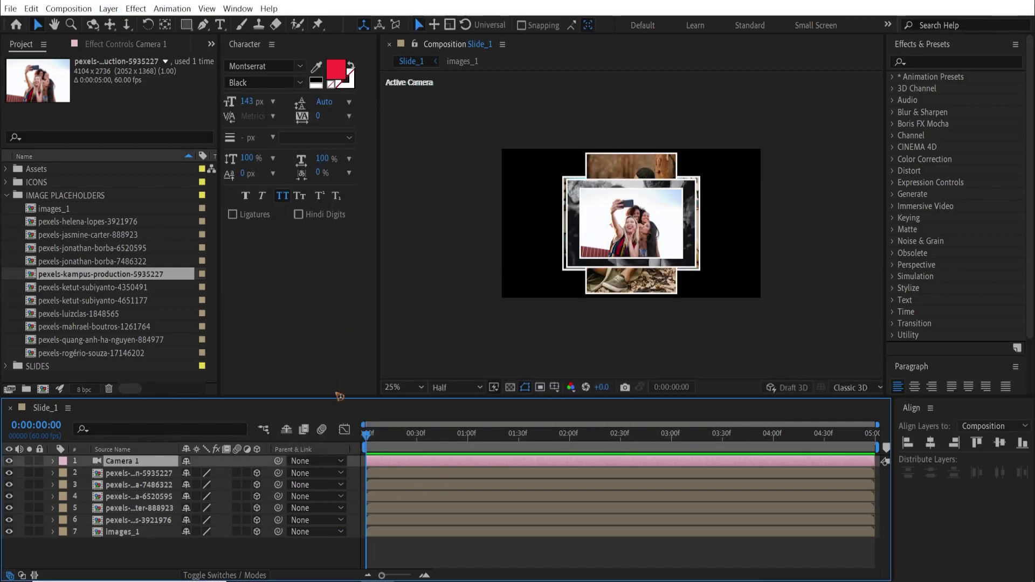
Add a null object as a 3D layer and parent Camera 1 to it
left_click(109, 9)
mouse_move(150, 26)
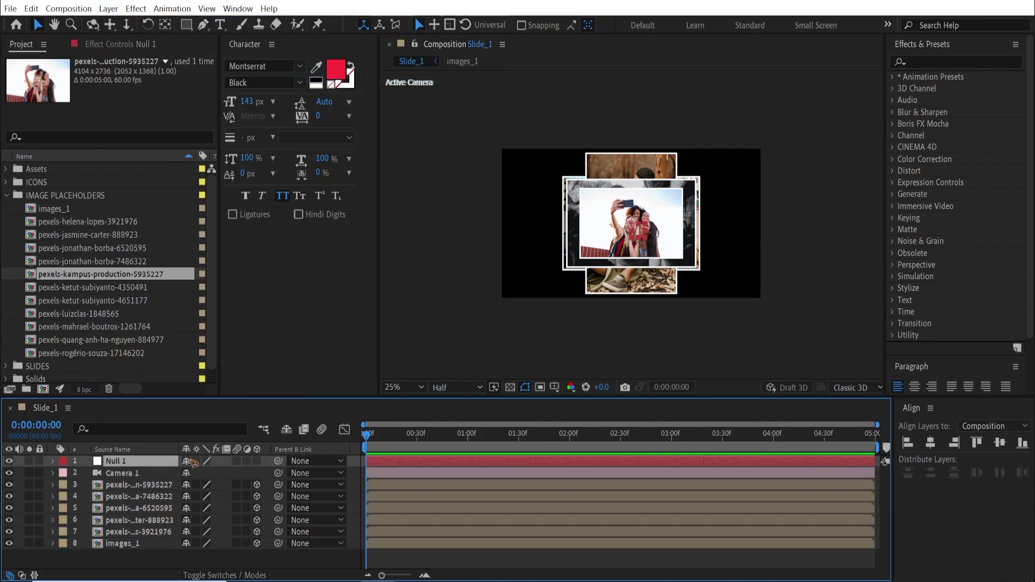
left_click(257, 462)
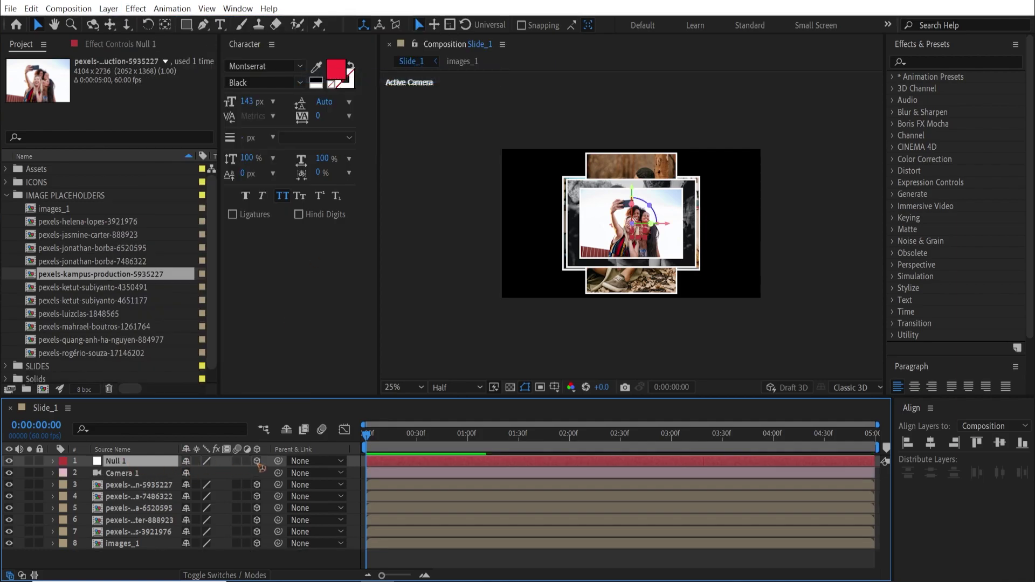
left_click(136, 475)
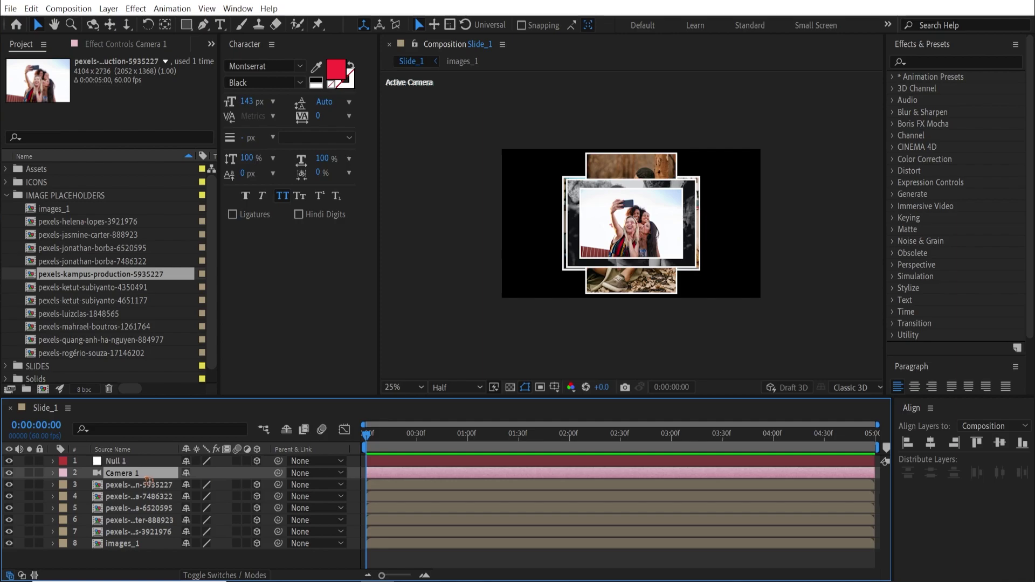
left_click_drag(296, 474, 124, 462)
Enlarge the timeline area and hide every photo layer except images_1
left_click(145, 463)
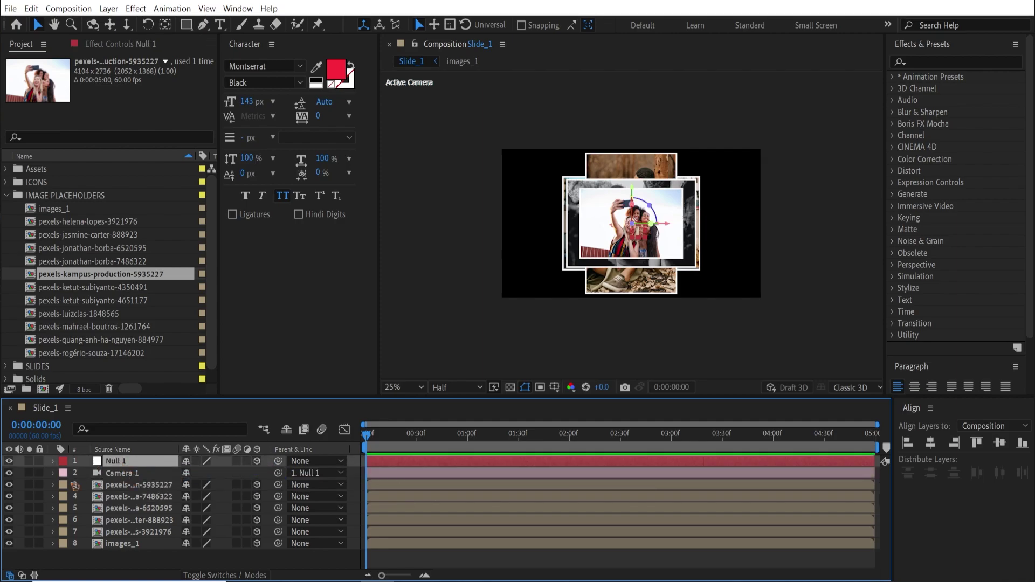
left_click_drag(214, 398, 214, 372)
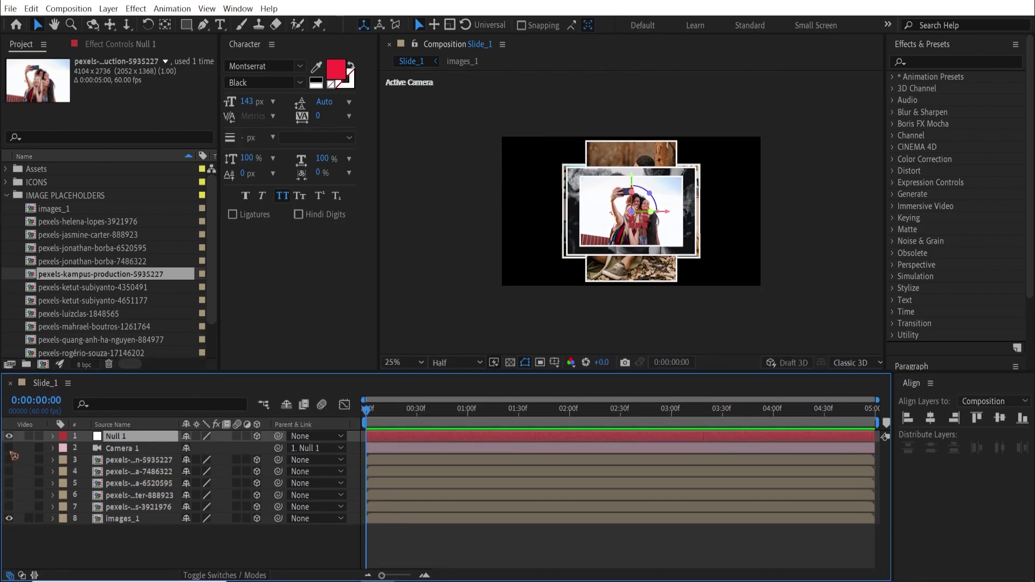
Scale the images_1 photo layer down proportionally at the centre of the Slide_1 composition
left_click(118, 520)
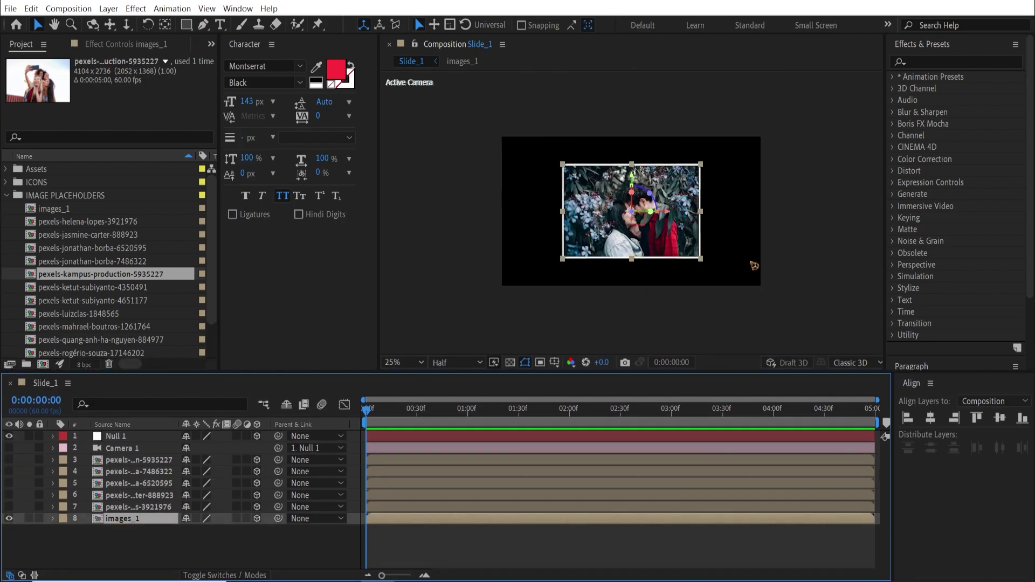
left_click_drag(700, 260, 695, 247)
scroll(697, 251, "down", 3)
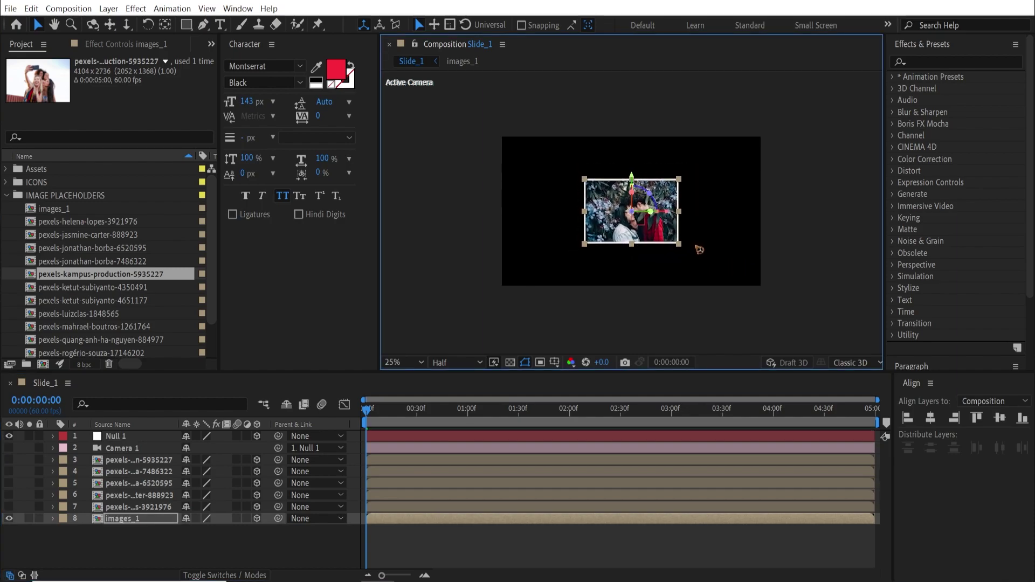
left_click(230, 550)
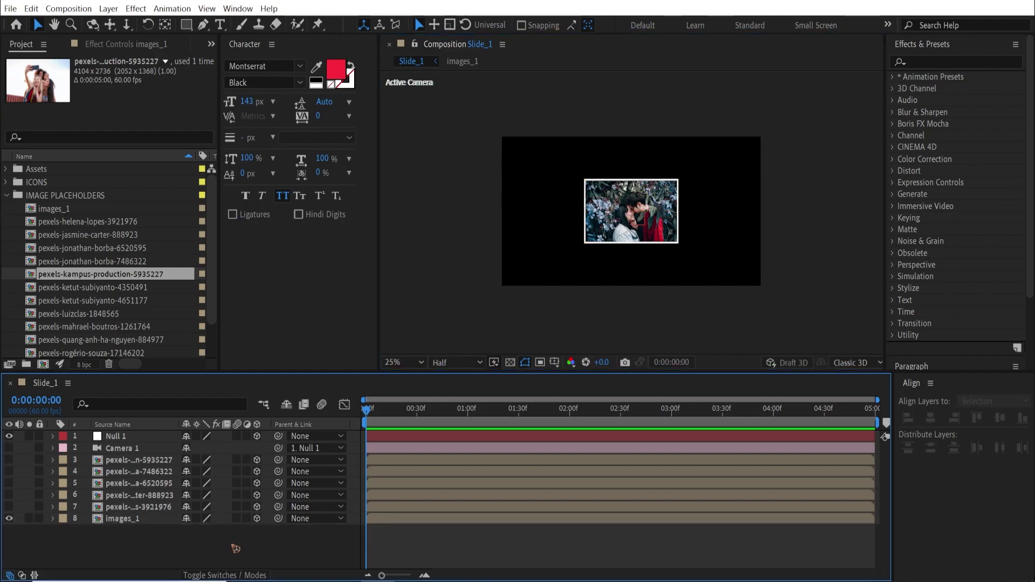
Create a white 1920 × 1080 px solid named BG and place it beneath all other layers
left_click(109, 9)
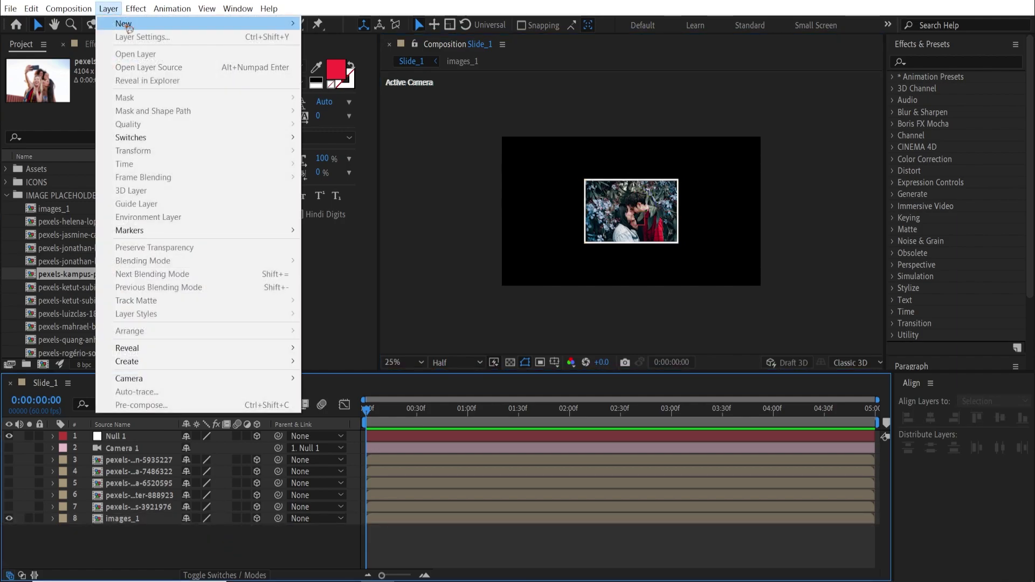
mouse_move(128, 22)
left_click(364, 39)
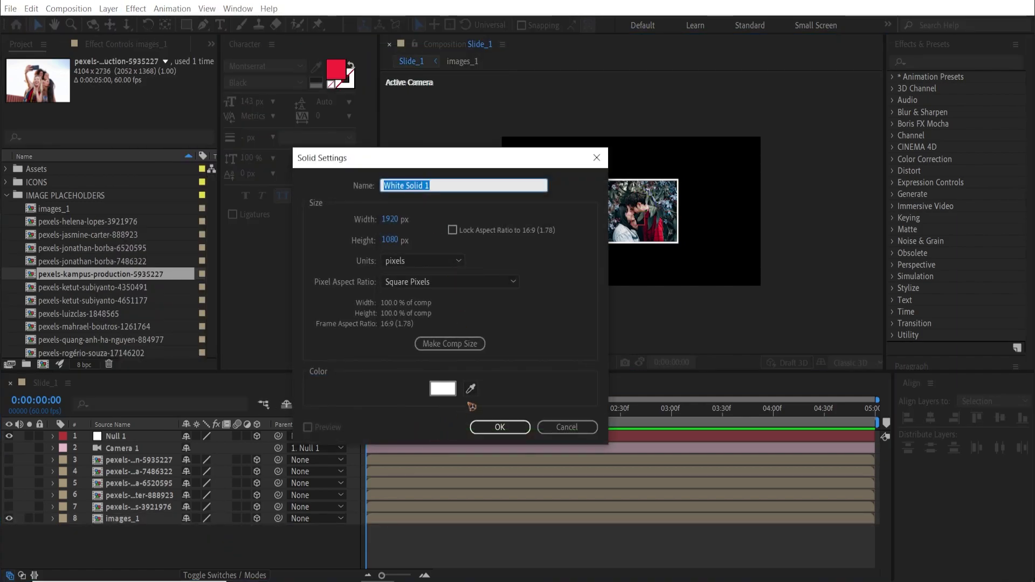
type("BG")
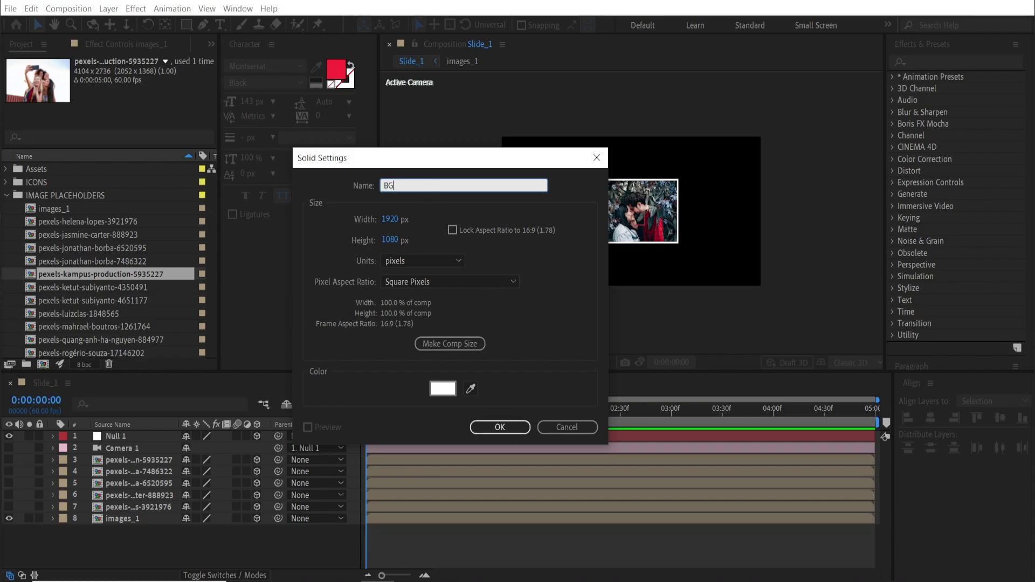
left_click(497, 427)
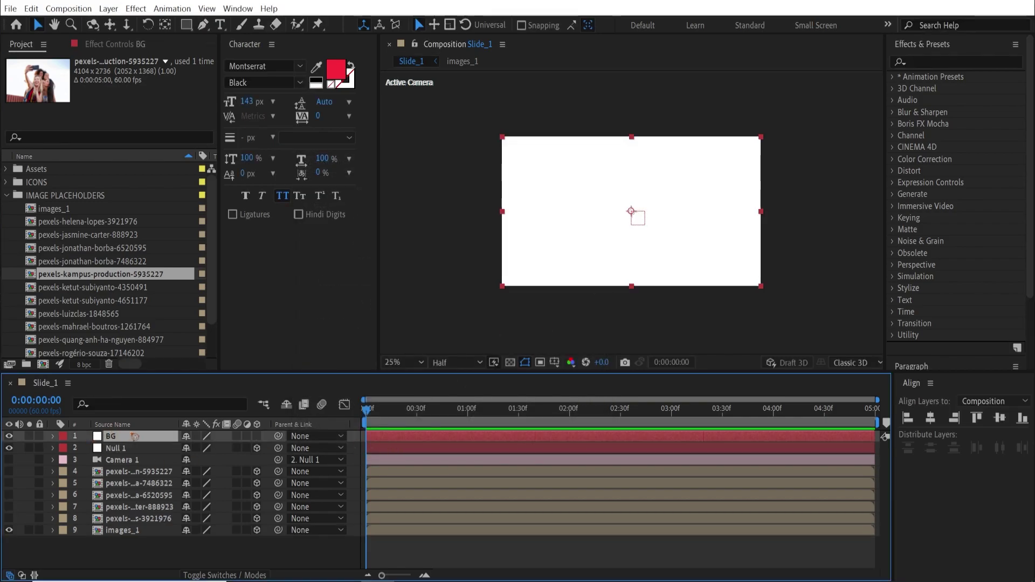
left_click_drag(145, 440, 173, 537)
Find the 4-Color Gradient effect and apply it to the BG layer
left_click(941, 64)
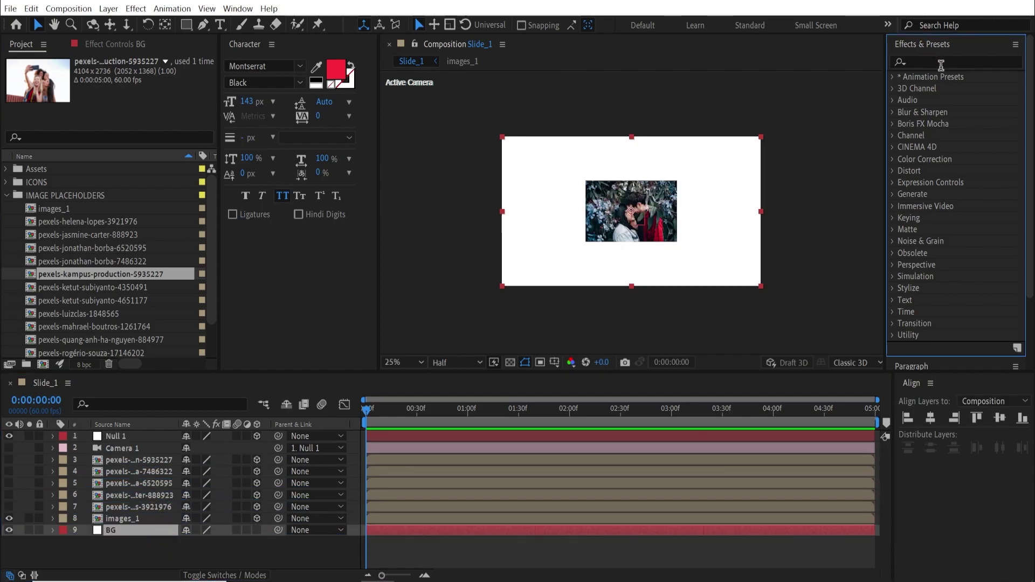
left_click(941, 62)
type("gradie")
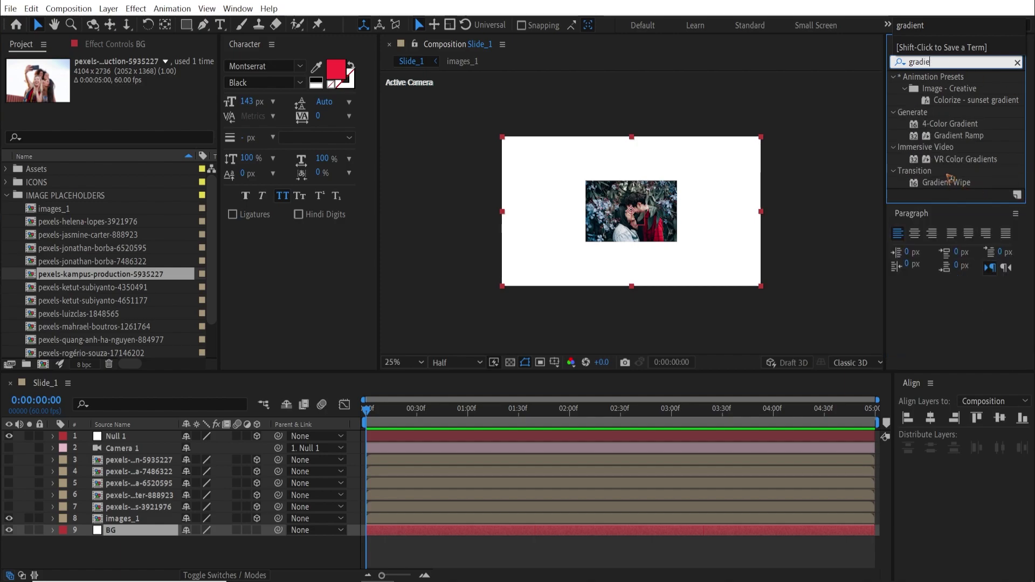
left_click_drag(941, 126, 144, 529)
Set the BG gradient's Colors 1 and 3 to white, Color 2 to light grey and Color 4 to darker grey
left_click(127, 109)
left_click_drag(516, 412, 484, 337)
left_click(782, 340)
left_click(127, 132)
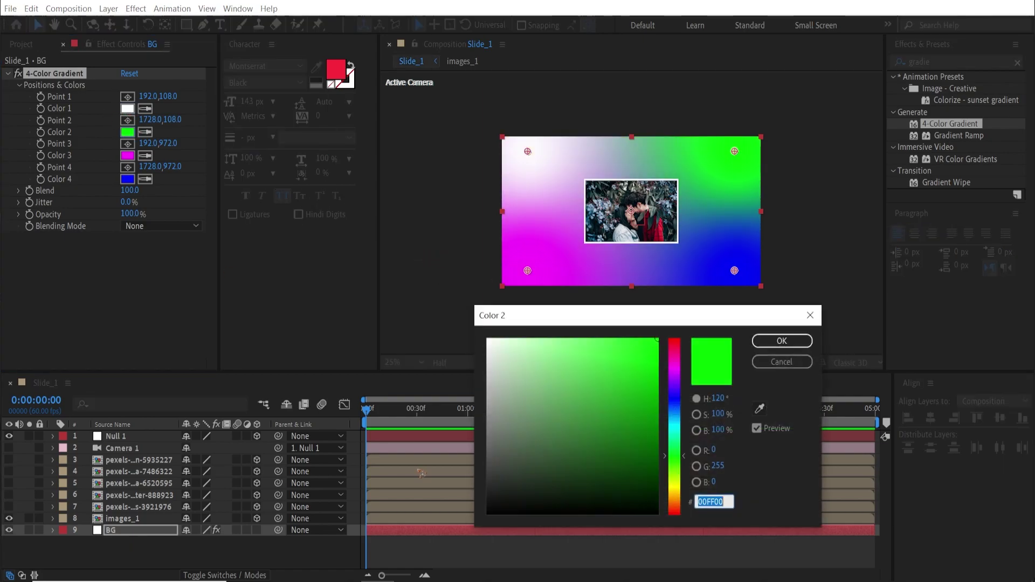
left_click_drag(525, 433, 458, 350)
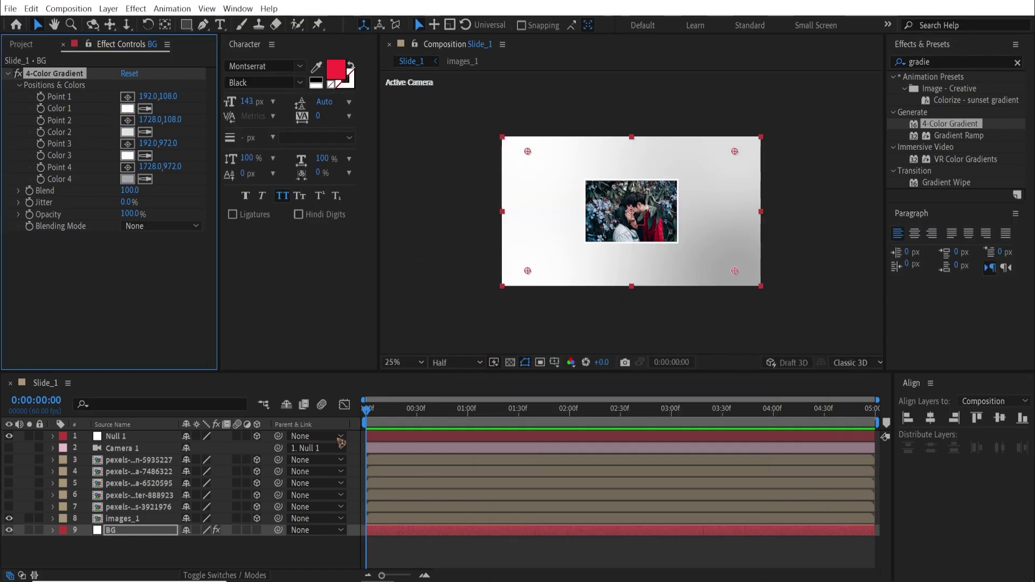
left_click(131, 550)
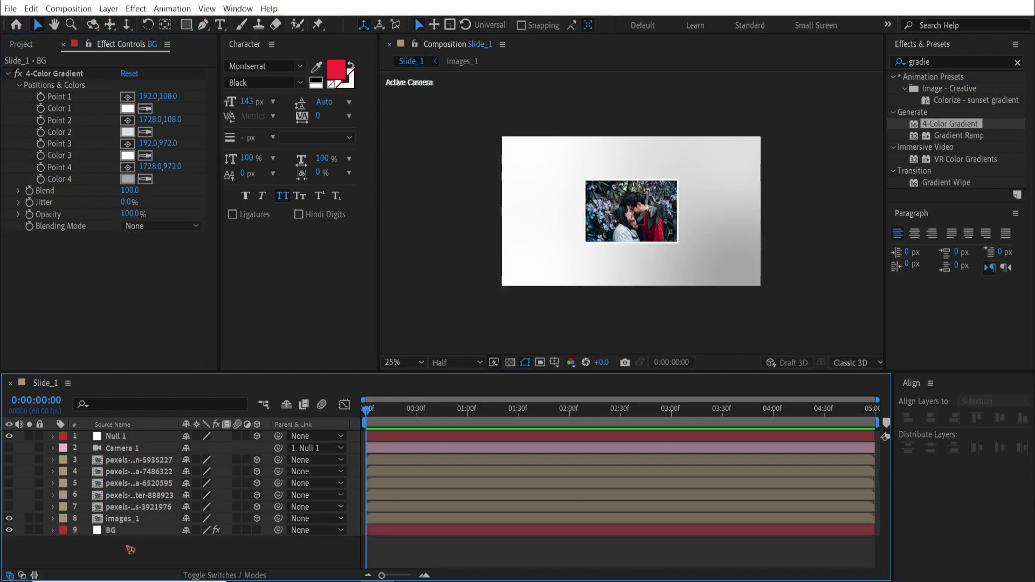
Show the photo layer ending in 3921976, move it left to x 84, and bring it forward to z -481
left_click(87, 508)
left_click(10, 507)
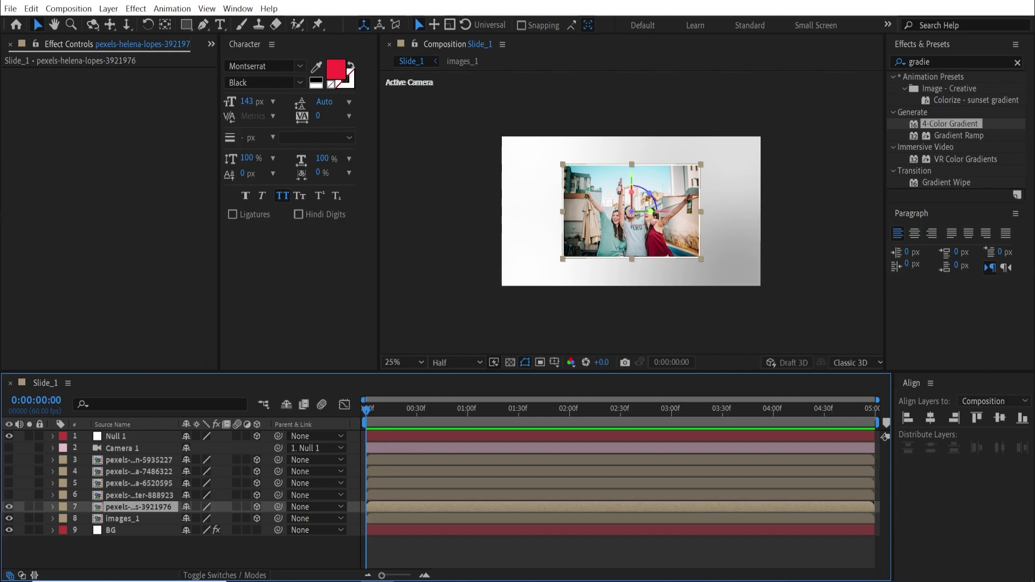
left_click_drag(664, 214, 545, 214)
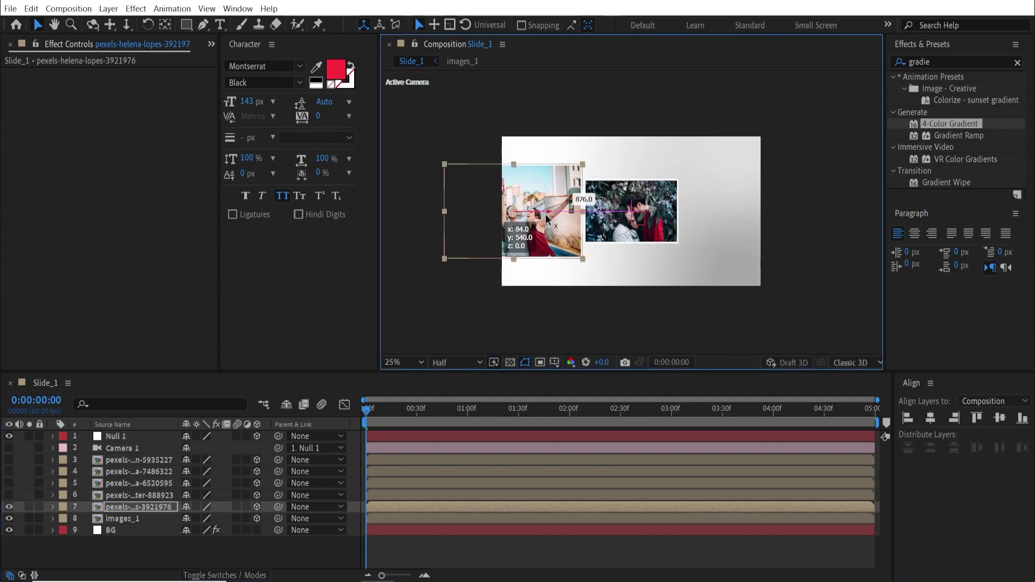
key("p")
left_click(380, 511)
left_click_drag(380, 511, 27, 509)
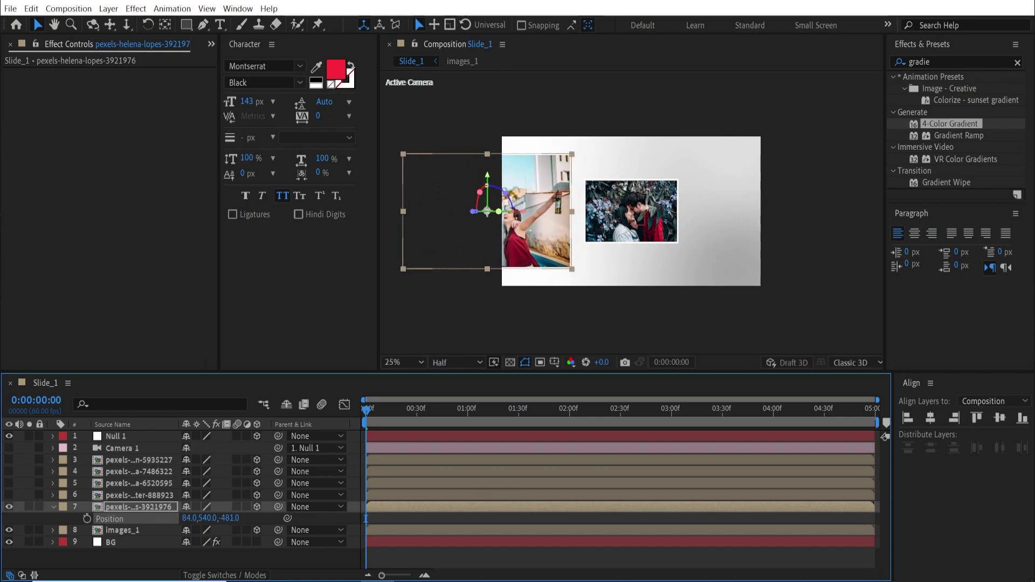
Resize the 3921976 photo and reposition it at about 426, 522, -916, left of images_1
left_click_drag(407, 157, 477, 176)
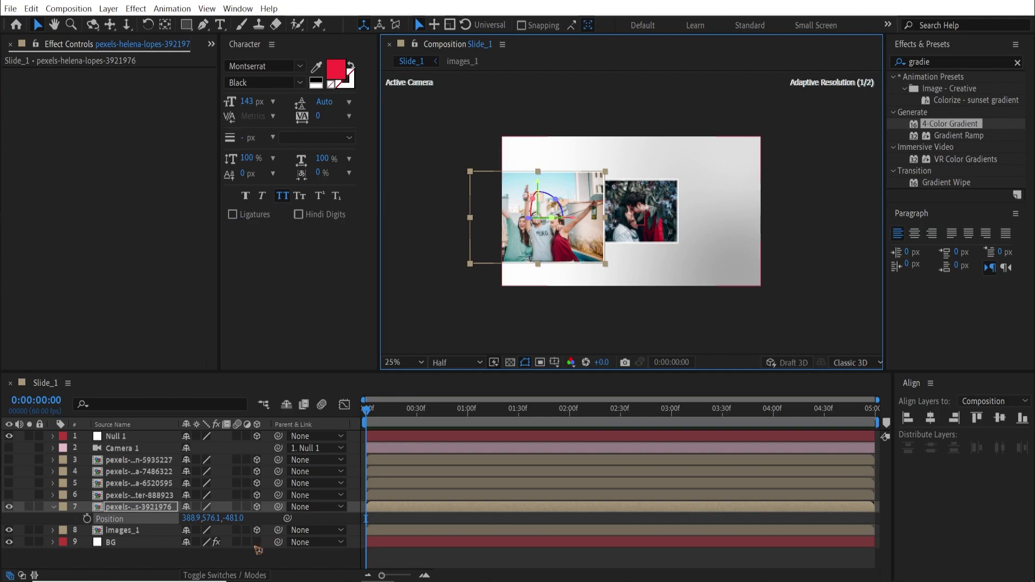
left_click_drag(242, 524, 469, 276)
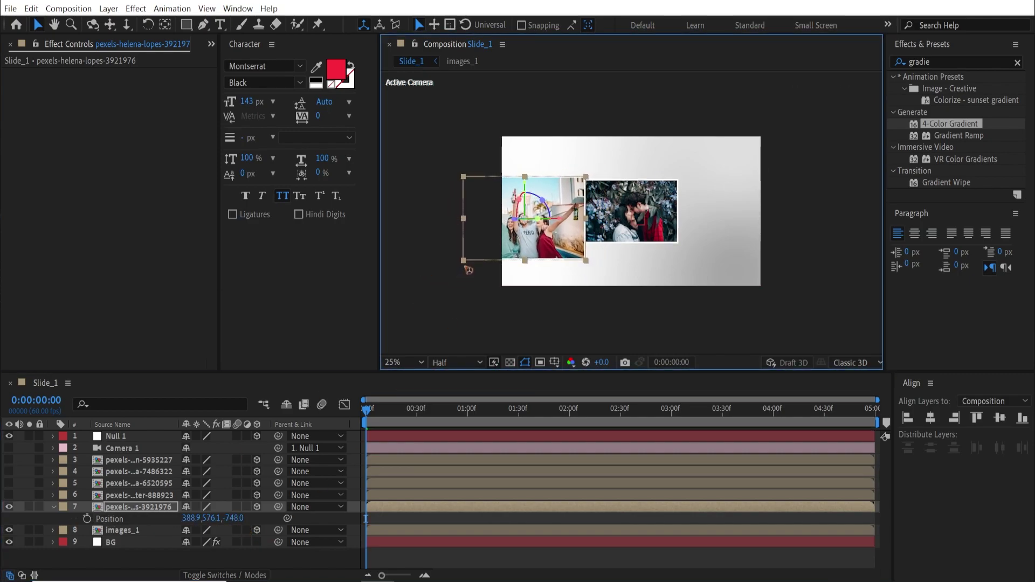
left_click_drag(560, 264, 560, 264)
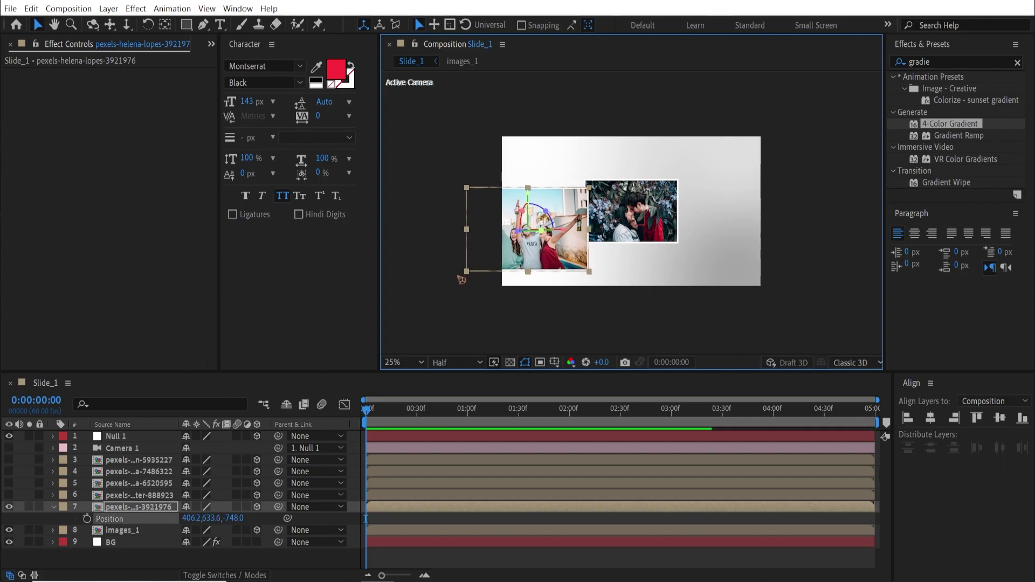
left_click_drag(466, 272, 458, 278)
left_click_drag(545, 266, 543, 253)
left_click_drag(237, 521, 146, 522)
mouse_move(560, 246)
left_mouse_down()
mouse_move(575, 239)
mouse_move(567, 238)
left_mouse_up()
left_click(640, 221)
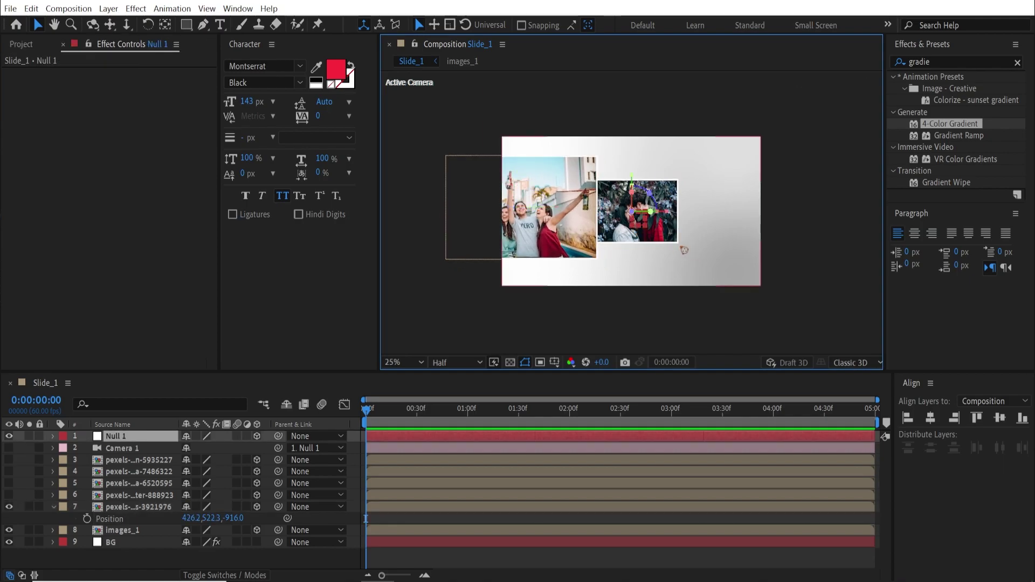
Show the photo layer ending in 888923, resize it, and place it lower right of images_1 at about 1463, 759, -967
left_click(138, 495)
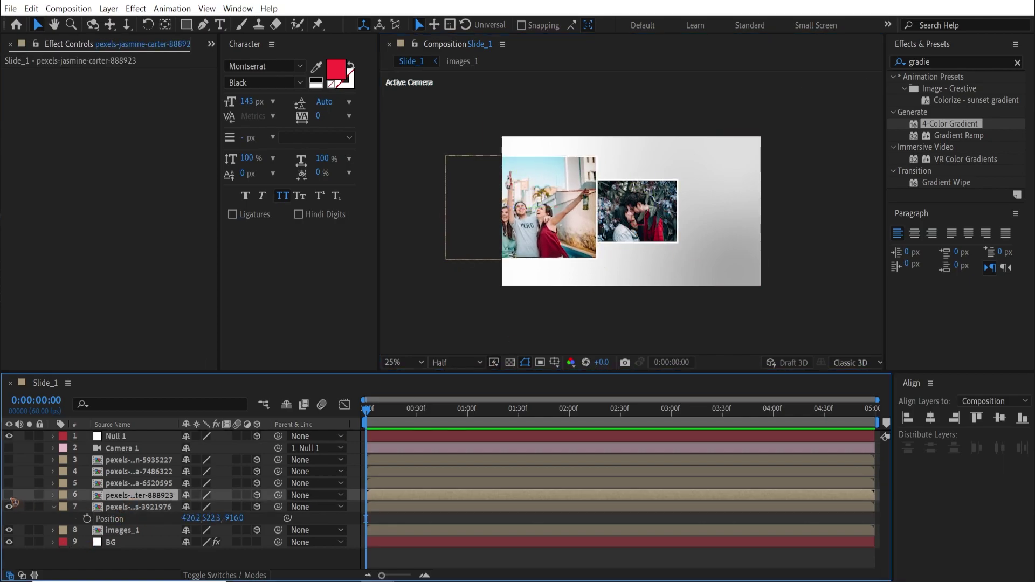
left_click_drag(658, 230, 685, 248)
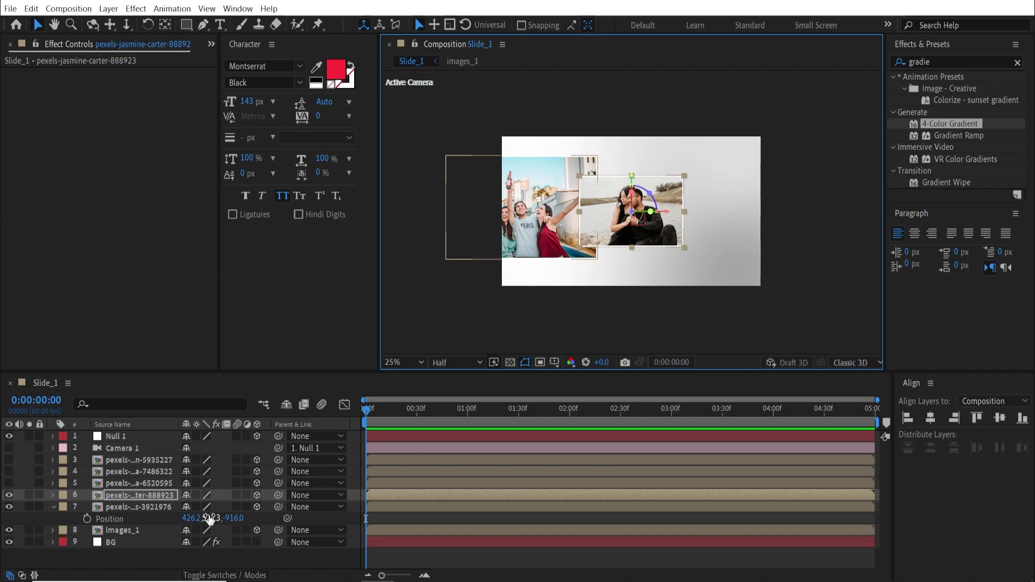
key("p")
left_click_drag(229, 507, 629, 492)
left_click_drag(661, 233, 783, 266)
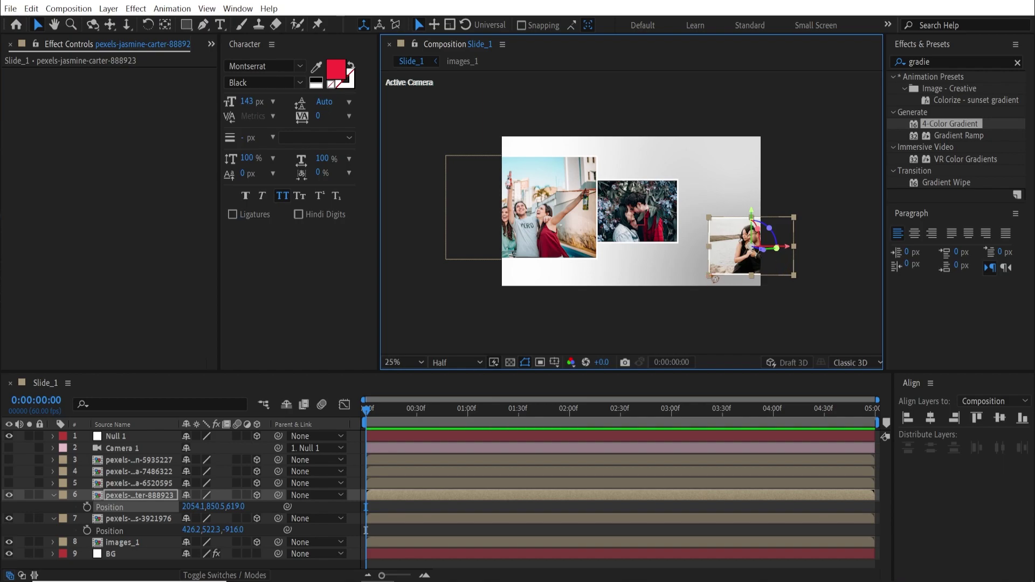
left_click_drag(247, 509, 702, 295)
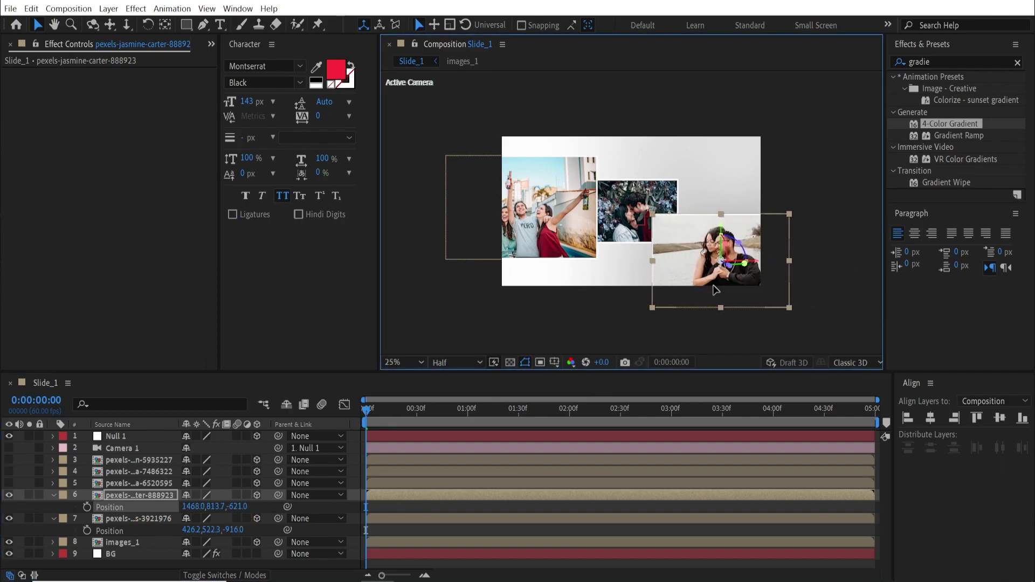
left_click_drag(237, 508, 740, 308)
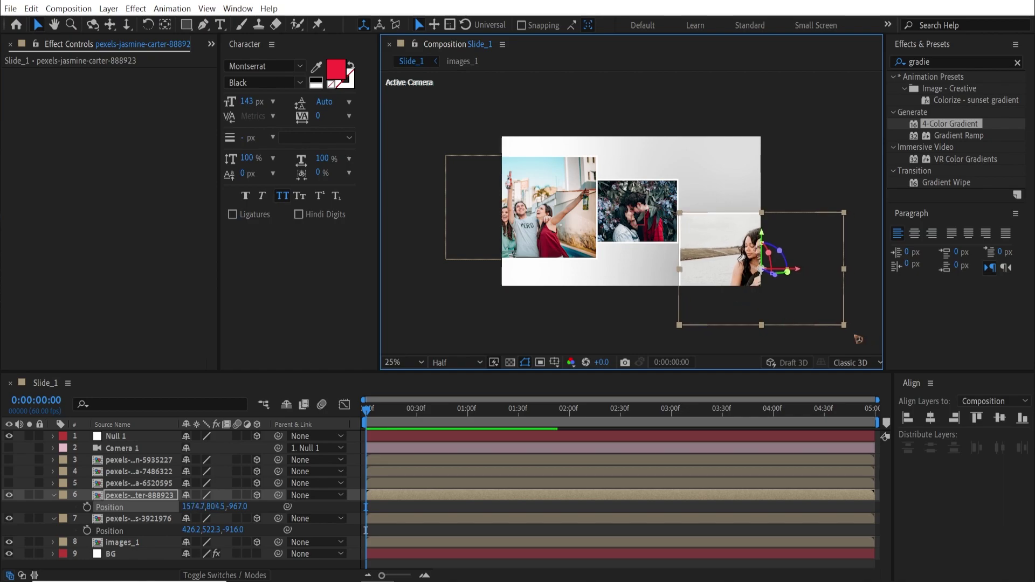
left_click_drag(850, 328, 725, 292)
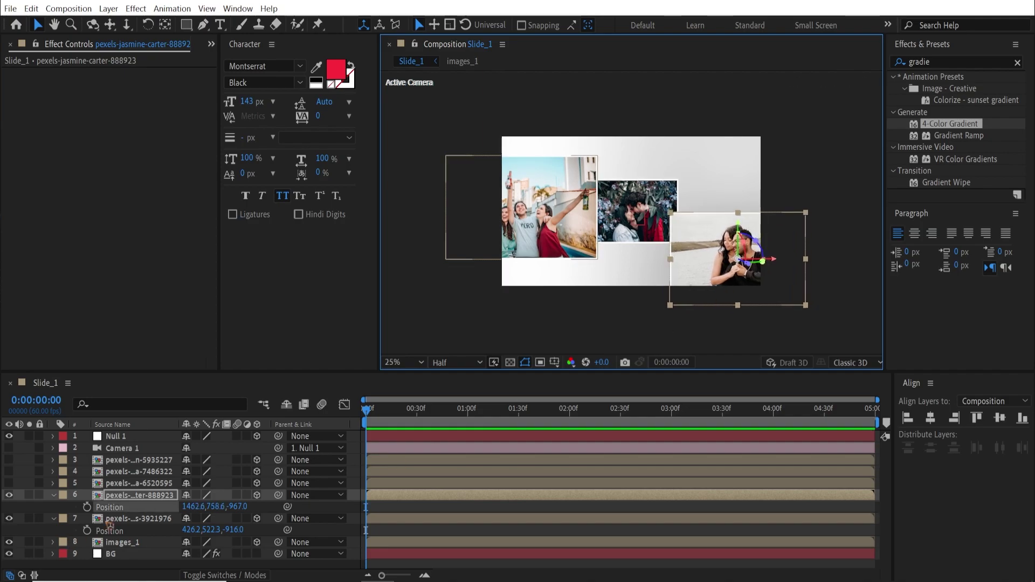
Show the photo layer ending in 6520595, collapse the other layers' properties, and move it below images_1 in the layer order
left_click(125, 484)
left_click(10, 484)
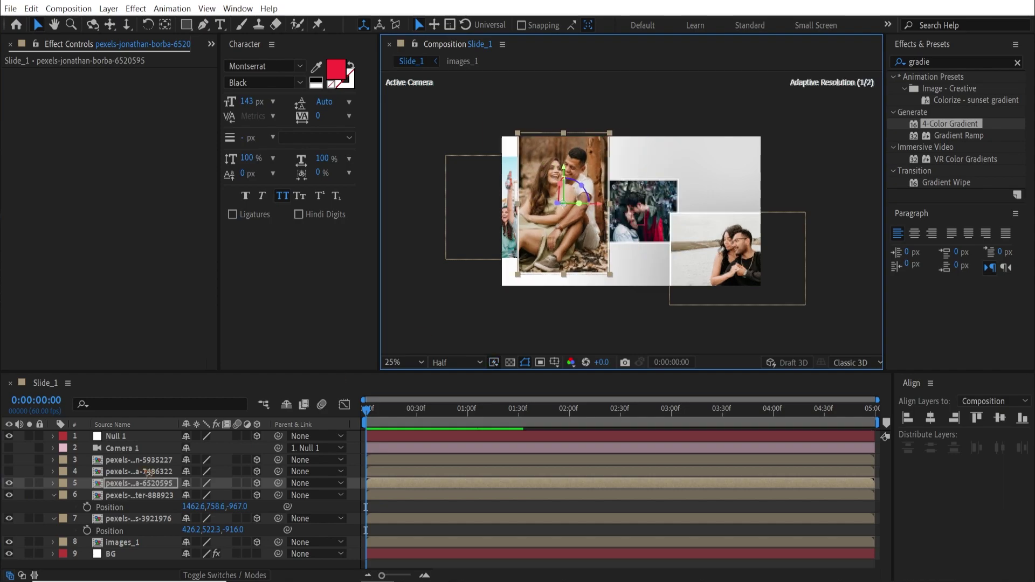
left_click(54, 495)
left_click(53, 507)
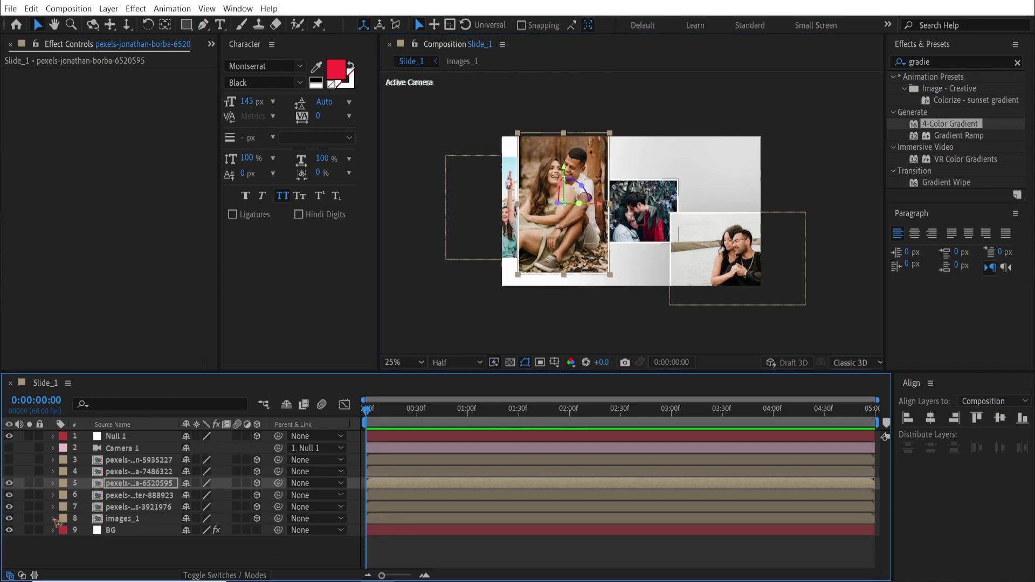
left_click(143, 485)
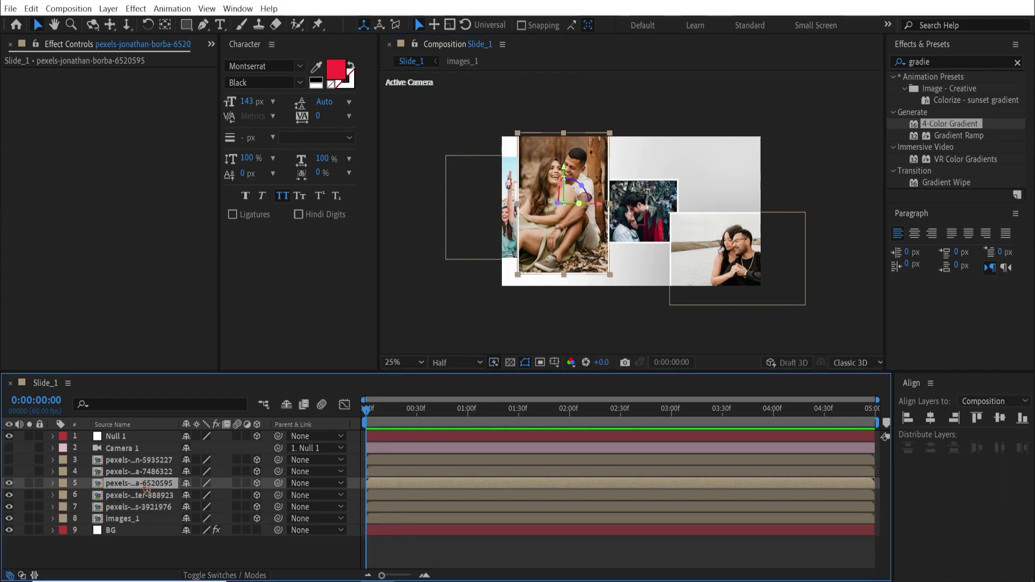
left_click_drag(156, 488, 165, 524)
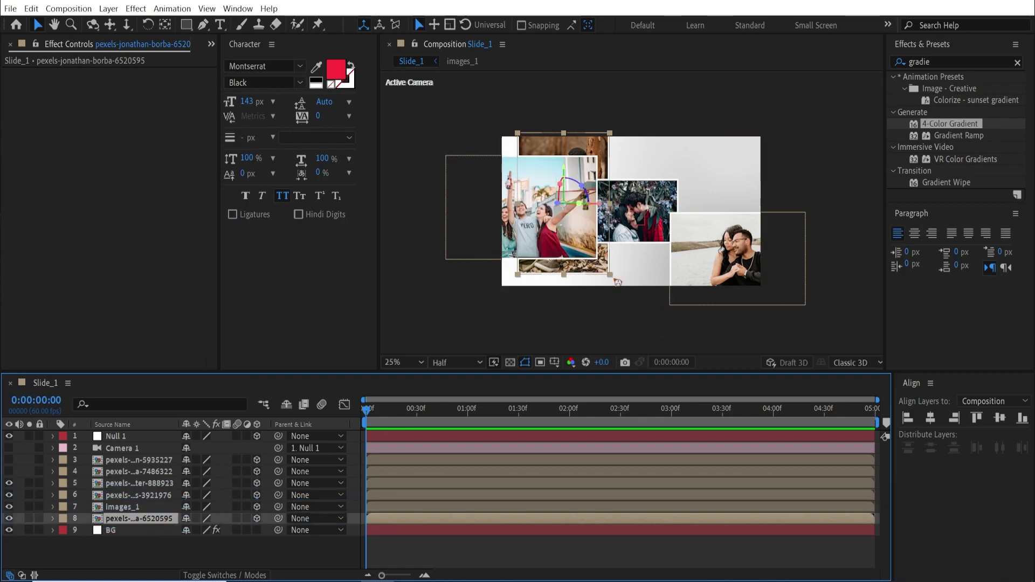
Place the reduced 6520595 photo at the composition's upper left, above the lowered 3921976 photo, and shift images_1 slightly right
left_click_drag(610, 275, 557, 256)
left_click(587, 176)
left_click_drag(581, 160, 578, 122)
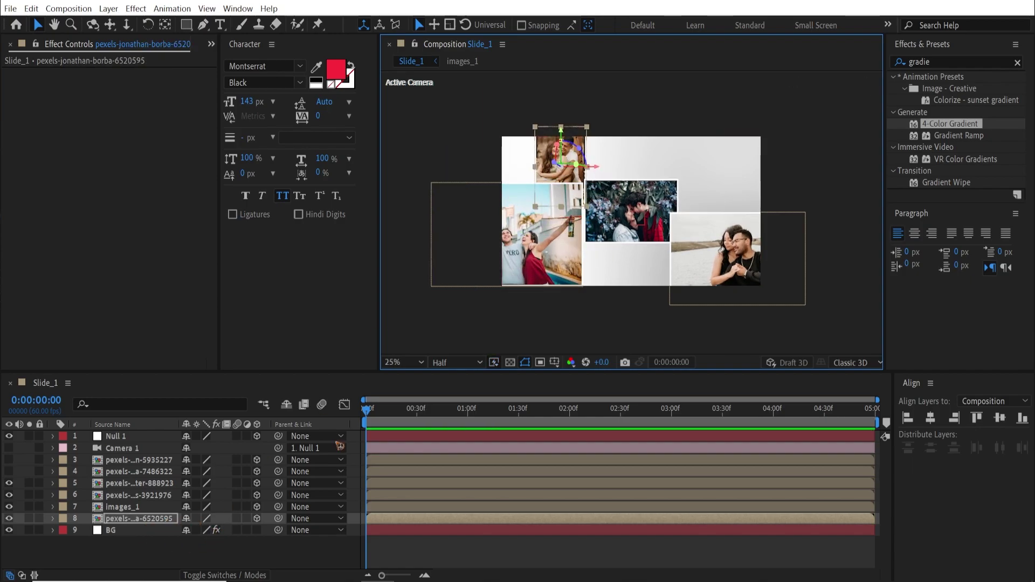
left_click_drag(621, 216, 633, 215)
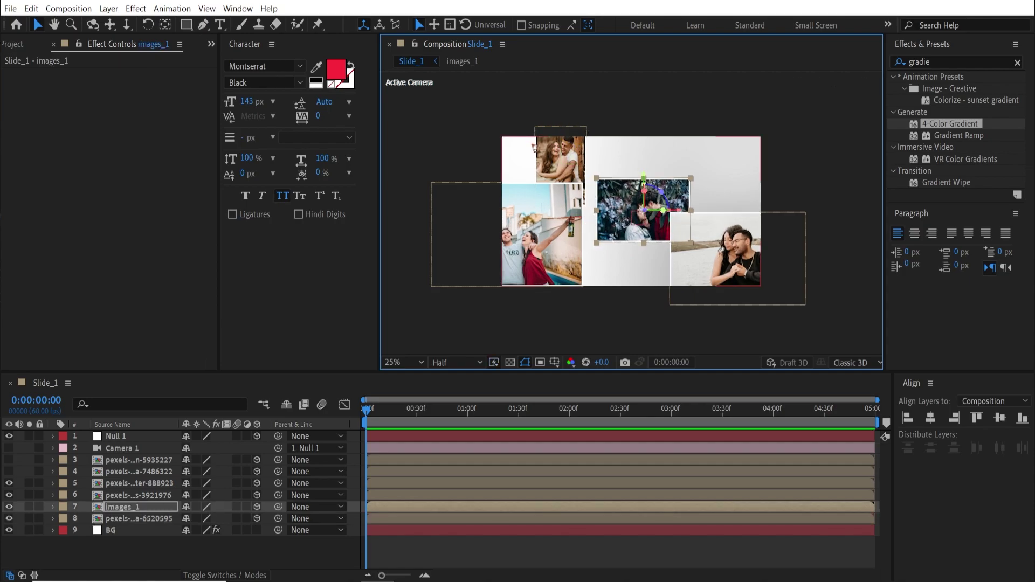
left_click_drag(556, 154, 546, 153)
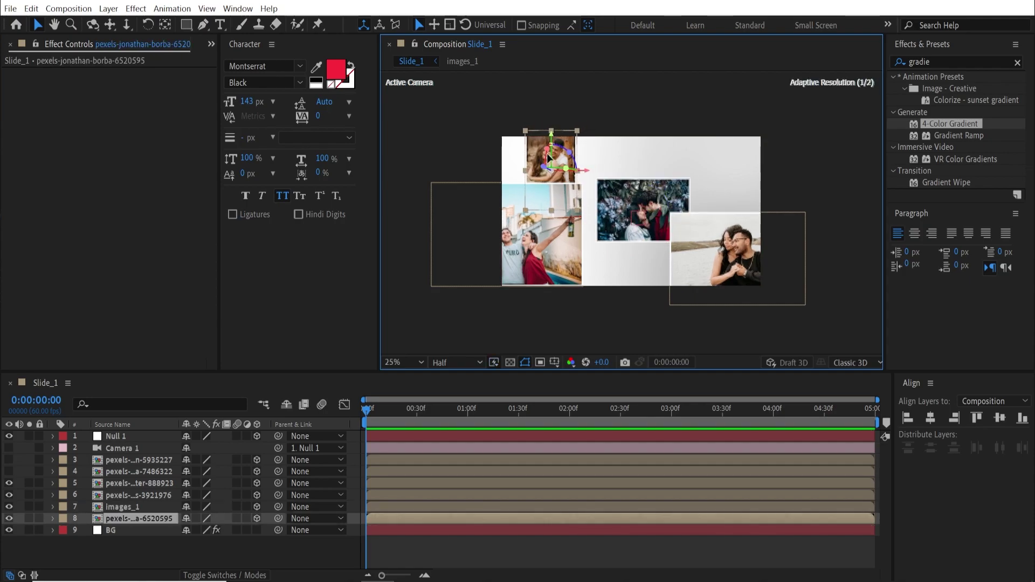
Show the photo layer ending in 7486322, order it just above BG, and position it upper right at 1688, 344, 670
left_click(121, 471)
left_click(9, 471)
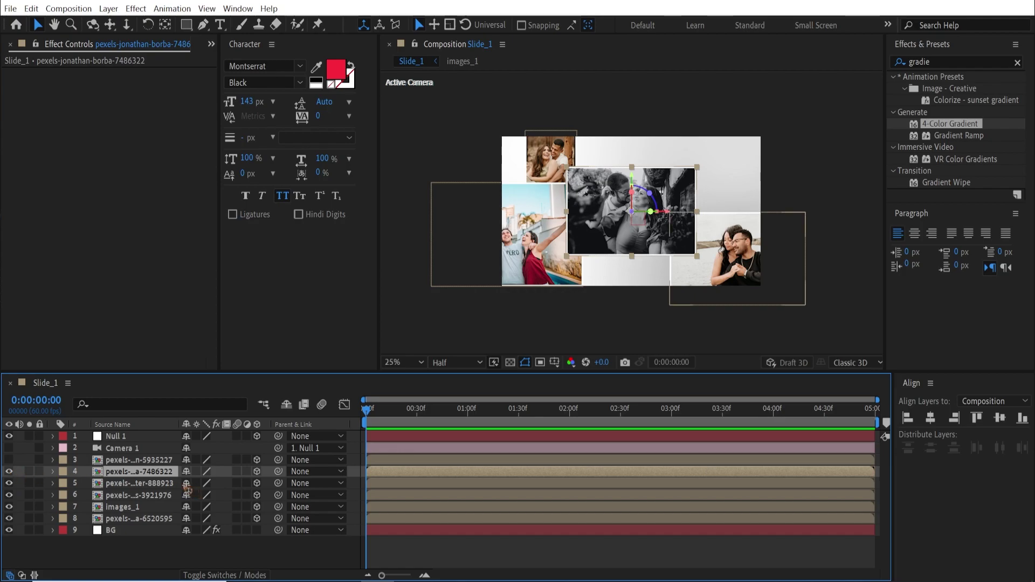
left_click_drag(166, 475, 162, 524)
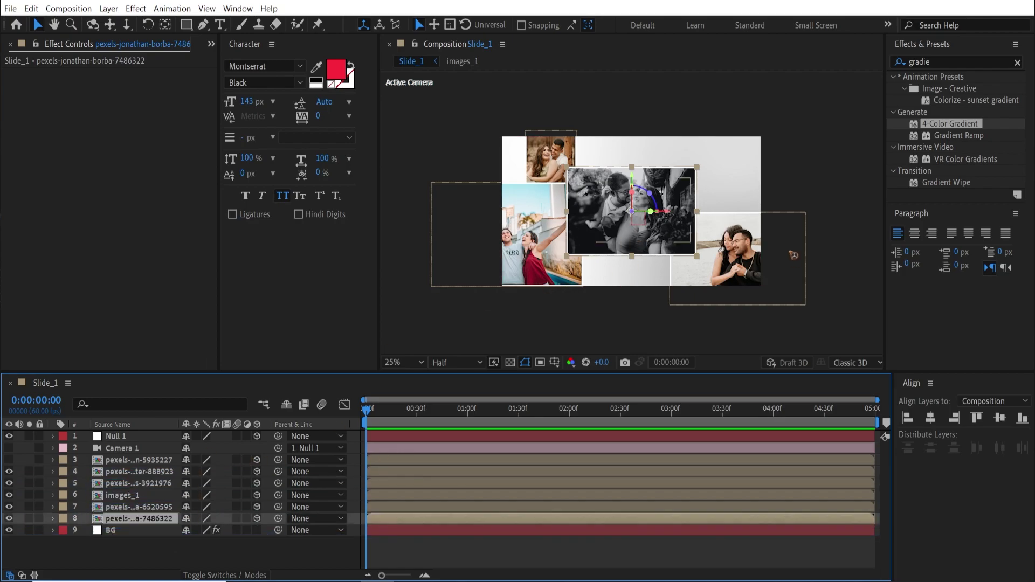
left_click_drag(609, 177, 707, 151)
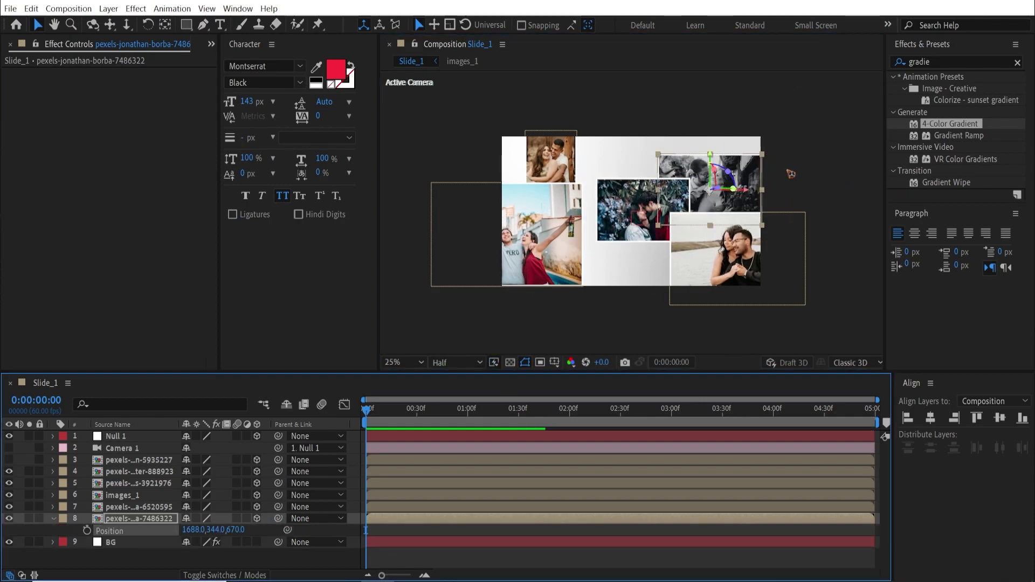
Move the 7486322 photo into the composition's upper-right corner at about 1843, 184, 670 and enlarge images_1 at the centre
left_click_drag(759, 177, 770, 159)
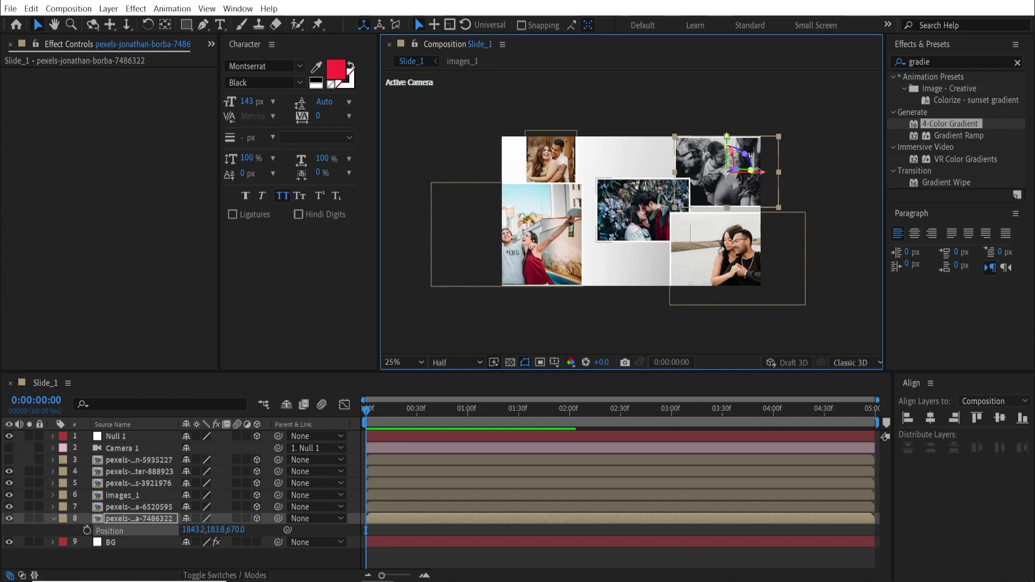
left_click(620, 190)
left_click_drag(600, 248, 569, 256)
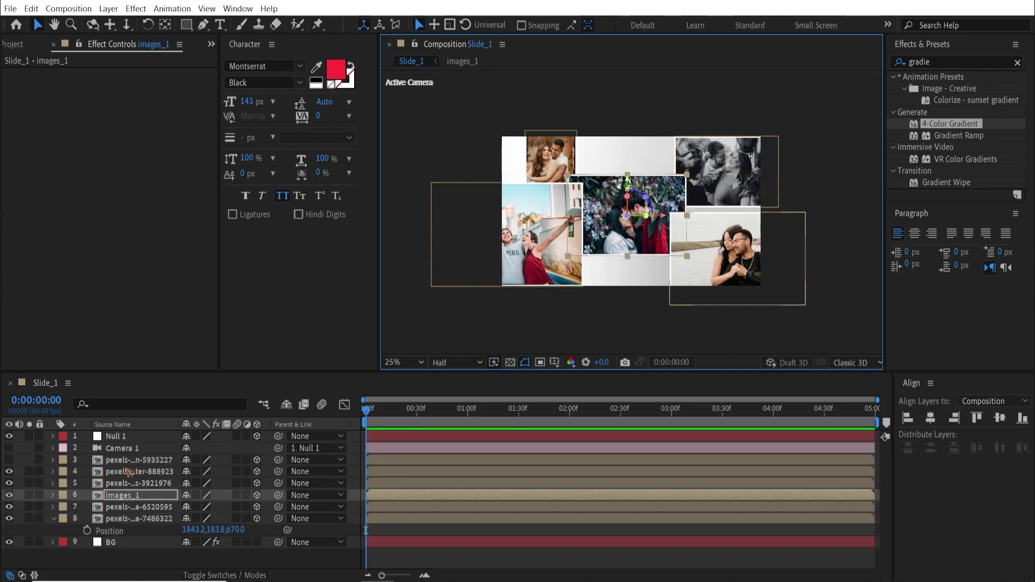
Show the 5935227 photo, place it at the composition's bottom centre, and shift the 888923 photo farther down and right
left_click(134, 460)
left_click(8, 460)
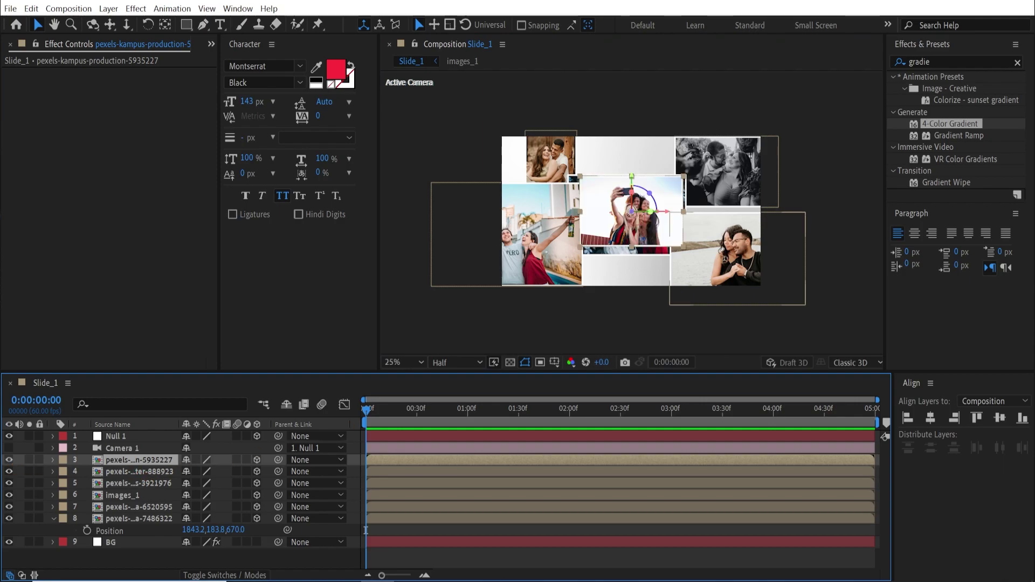
left_click_drag(658, 236, 636, 310)
left_click(736, 264)
left_click_drag(748, 264, 814, 303)
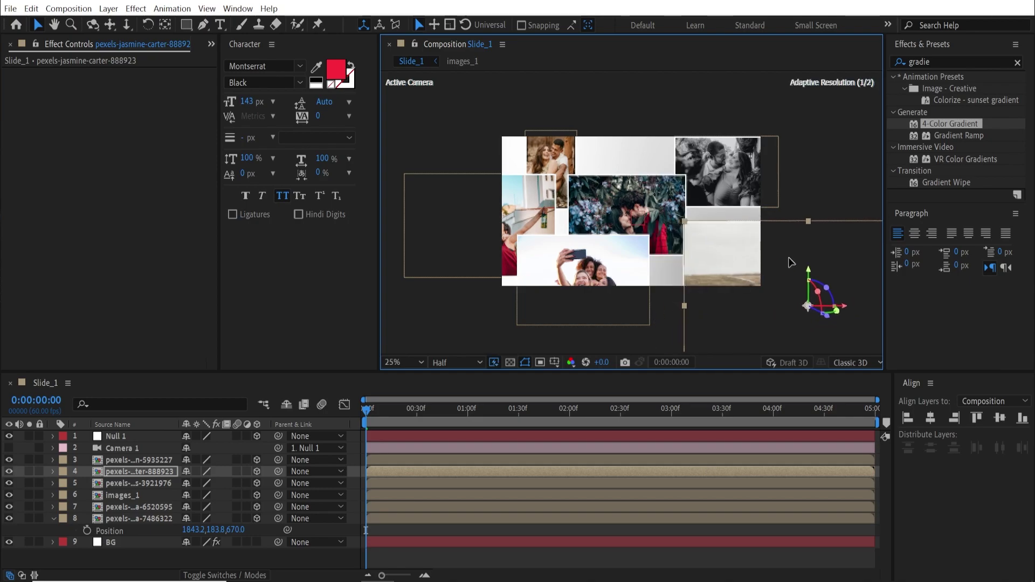
Shift the 3921976, 6520595 and 5935227 photos slightly left and raise images_1 slightly, tightening the collage
left_click_drag(520, 232, 508, 225)
left_click_drag(558, 172, 554, 175)
left_click_drag(620, 264, 609, 262)
left_click_drag(628, 216, 629, 210)
left_click_drag(629, 313, 628, 308)
left_click(712, 409)
key("Home")
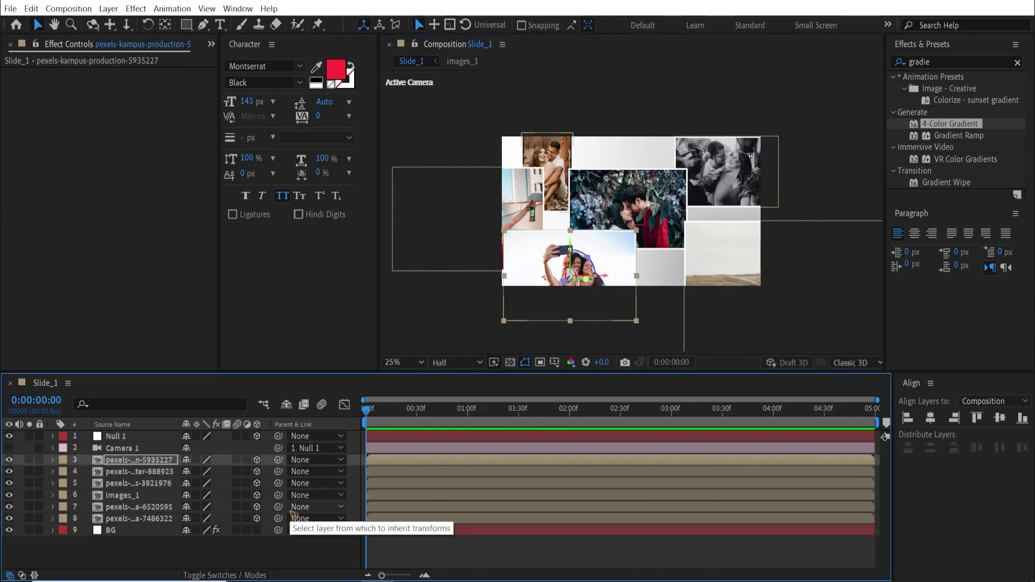
Order the 5935227 photo directly above images_1, enlarge it and the 3921976 photo slightly, and nudge images_1 left
left_click(515, 216)
left_click(569, 249)
left_click(522, 213)
left_click(601, 265)
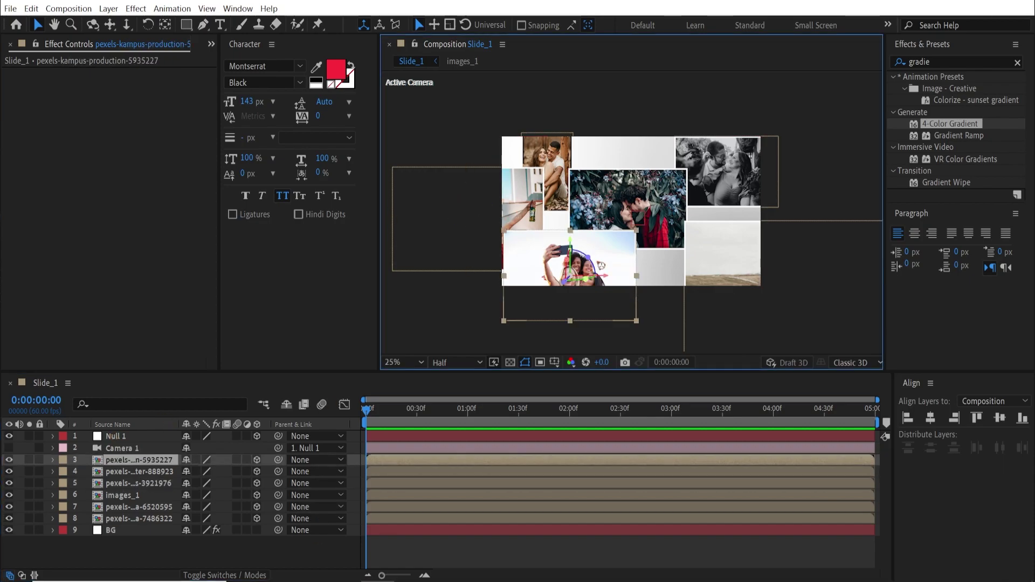
left_click(587, 344)
left_click(610, 268)
left_click_drag(149, 463, 159, 490)
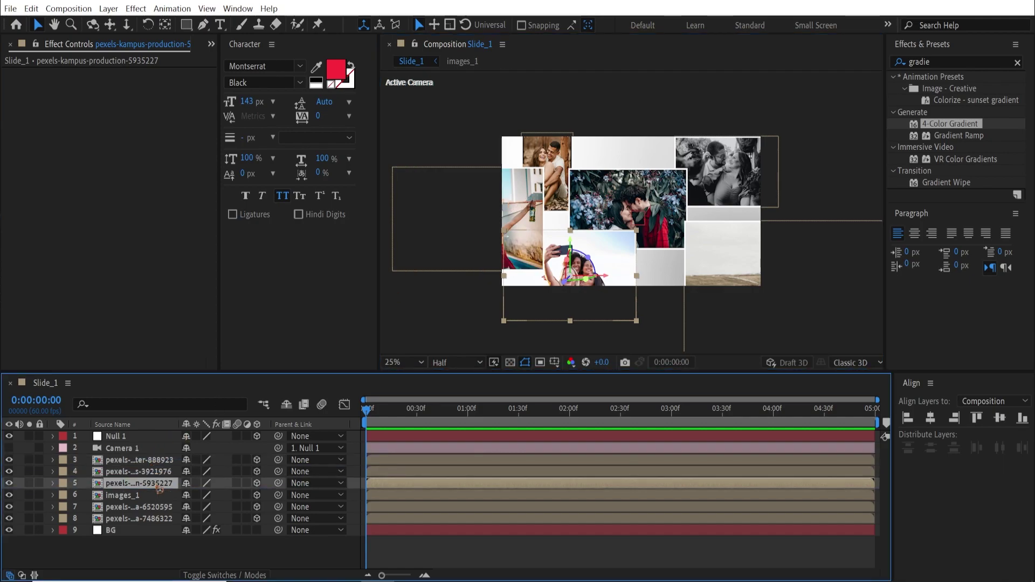
left_click(619, 243)
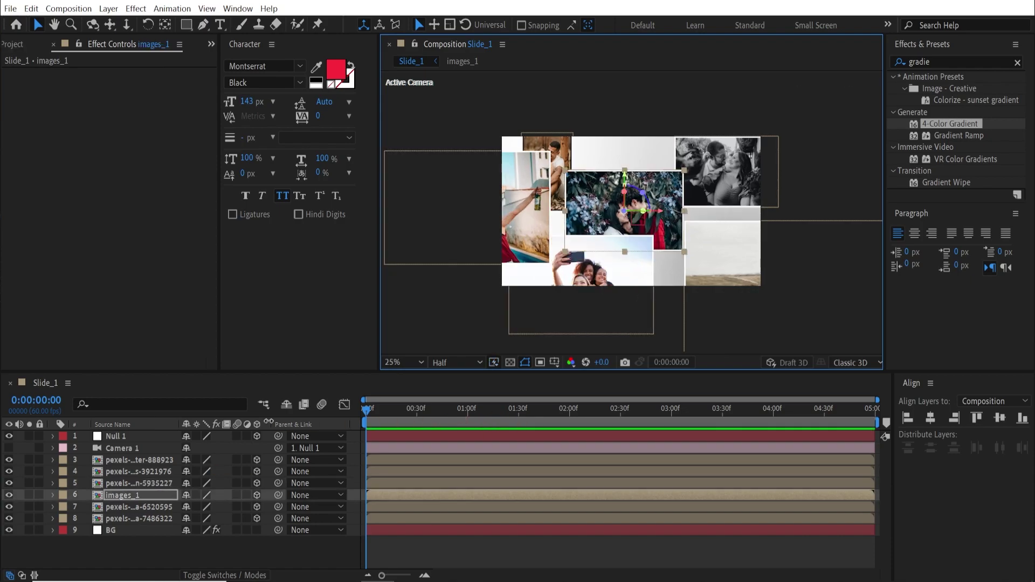
Keyframe Null 1's position at the start and at 0:00:04:59, setting the end keyframe to 960, 540, 394
left_click(125, 440)
key("p")
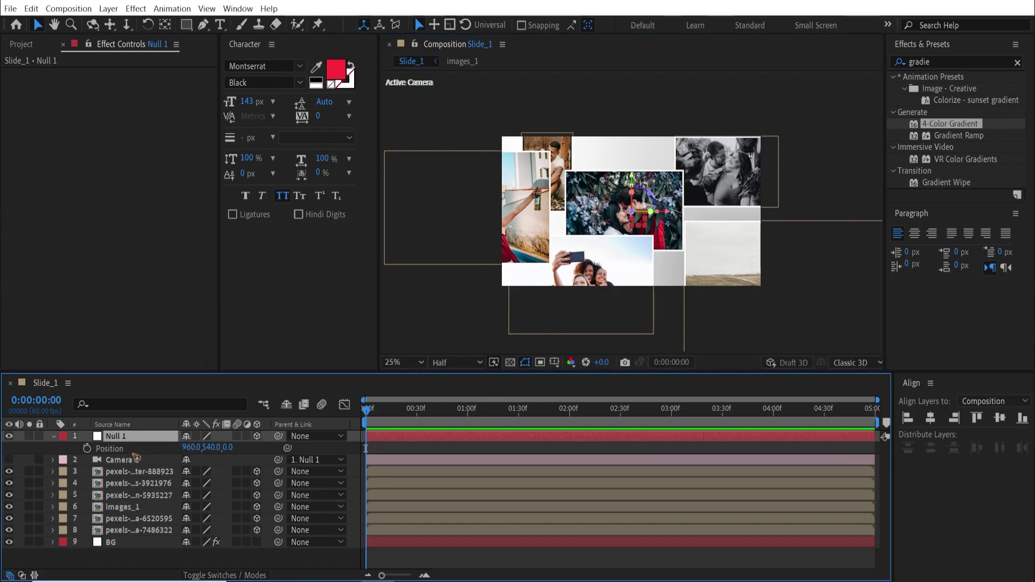
left_click(86, 448)
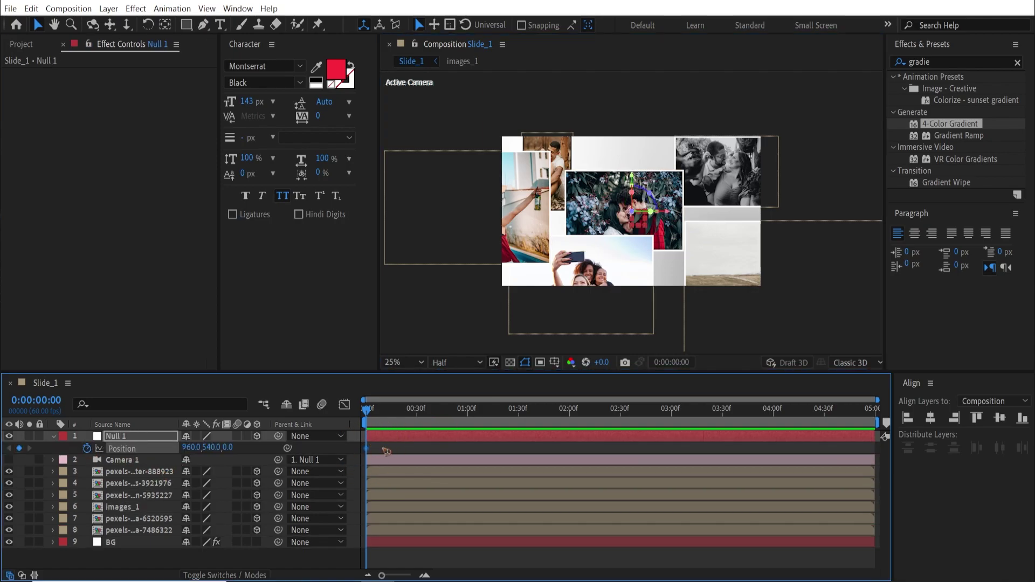
left_click_drag(401, 411, 836, 411)
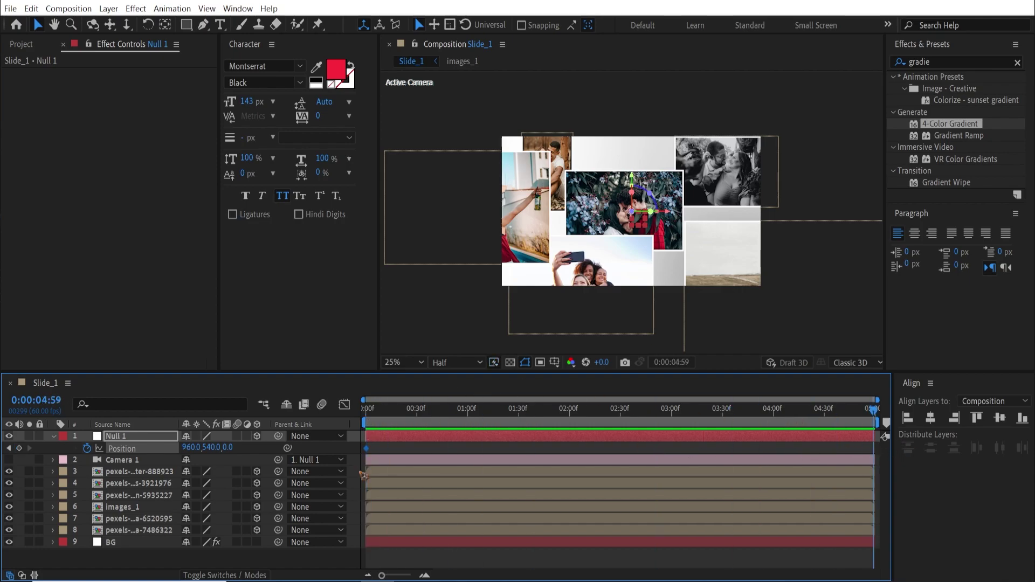
left_click_drag(245, 446, 269, 448)
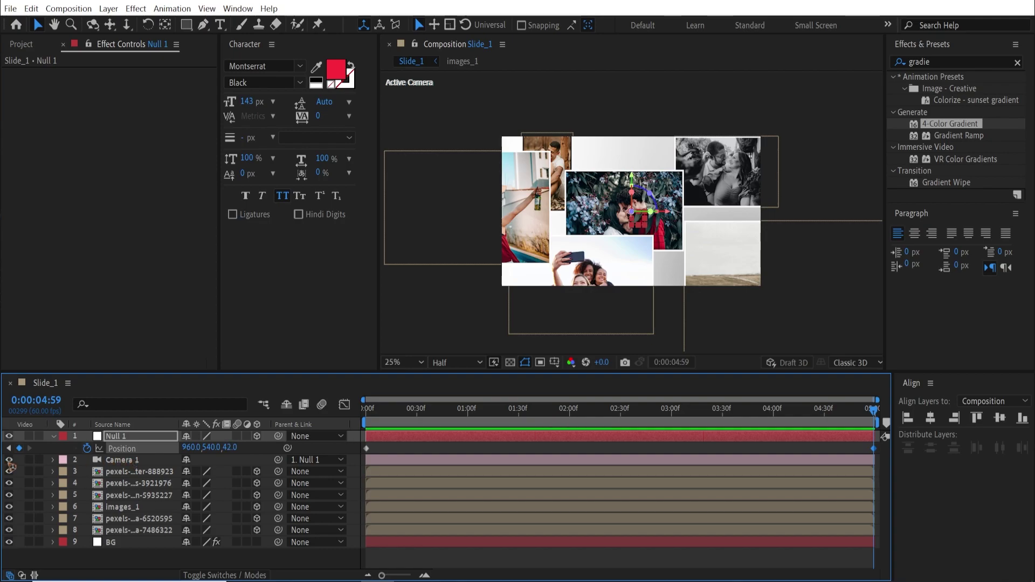
left_click_drag(271, 448, 356, 480)
Swap Null 1's two position keyframes so Z goes from 394 at the start to 0 at 0:00:04:59
key("space")
left_click_drag(687, 456, 599, 456)
key("ctrl+z")
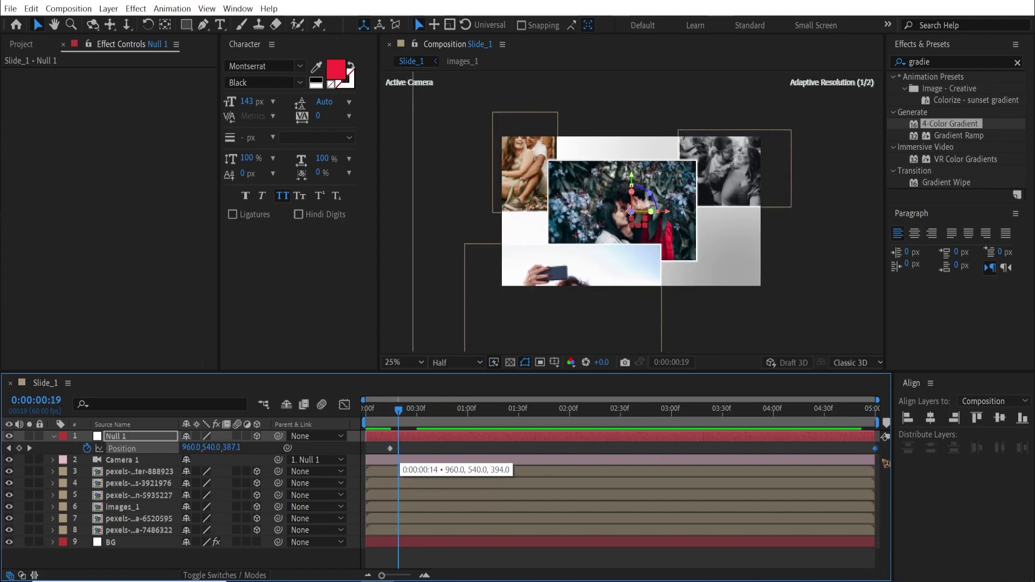
key("Home")
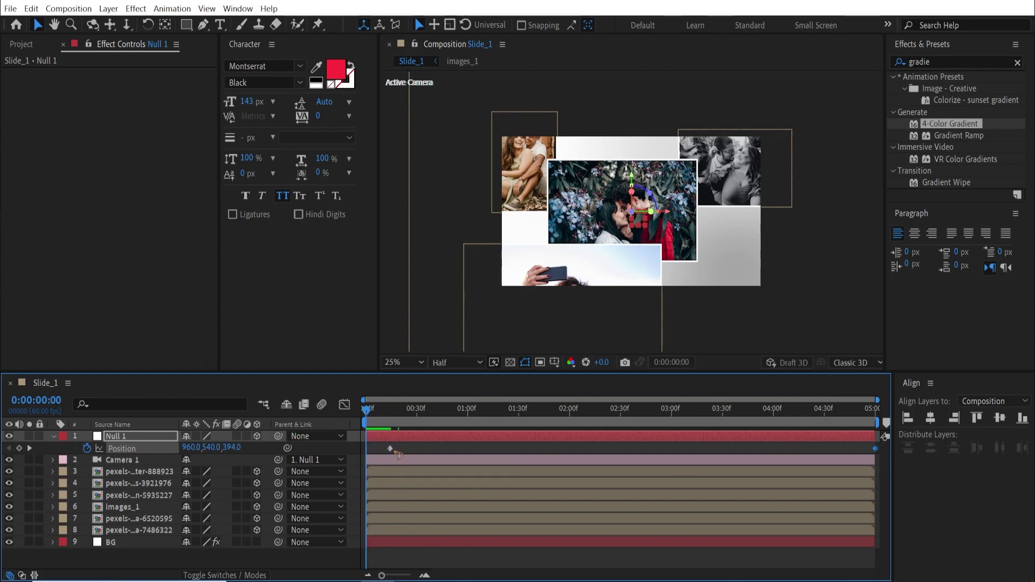
left_click_drag(376, 417, 934, 442)
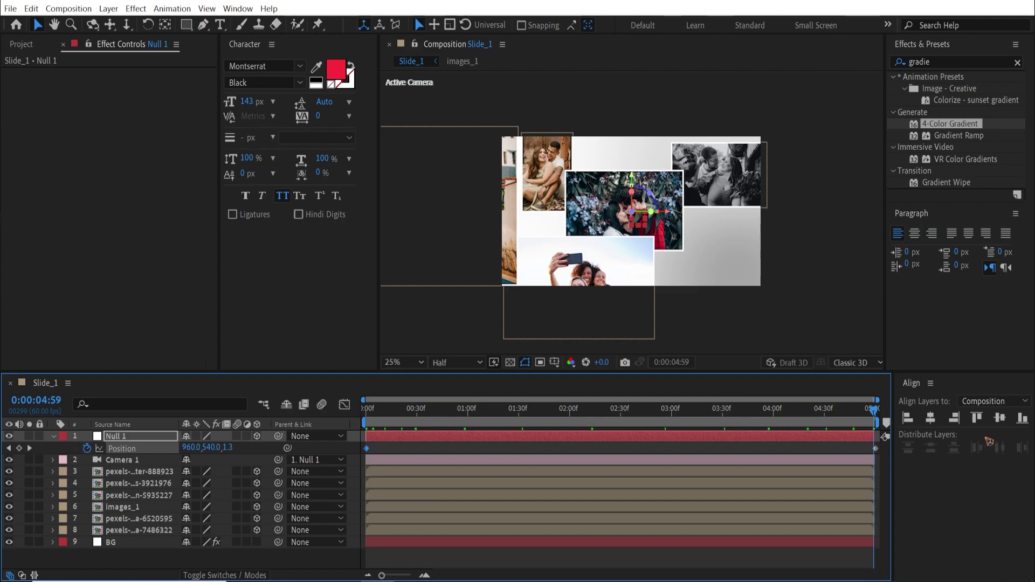
key("comma")
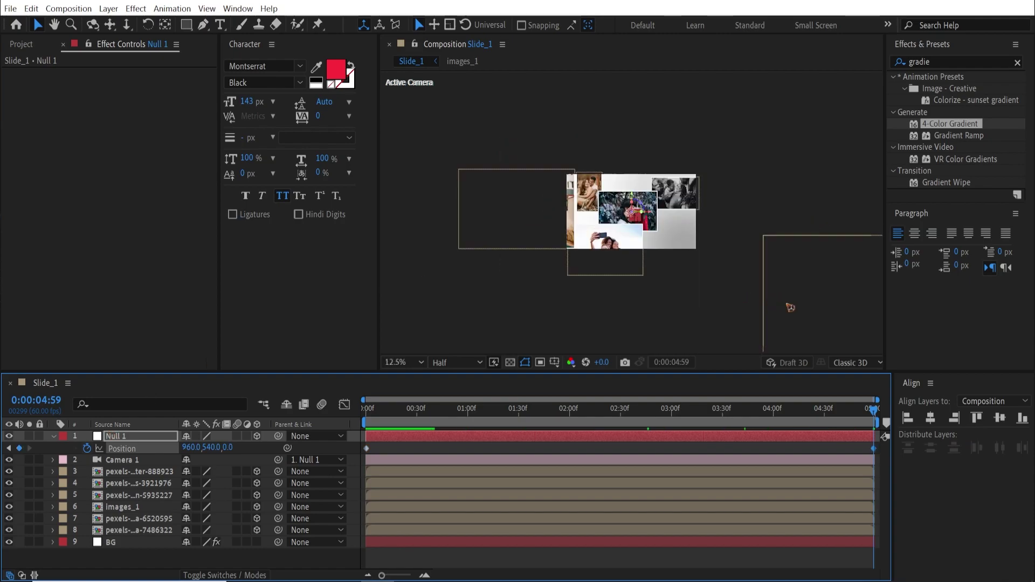
Bring the 888923 photo back into the lower-right area, adjust its depth, and set Null 1's starting position to 960, 540, 656
left_click(812, 313)
left_click_drag(838, 298, 752, 280)
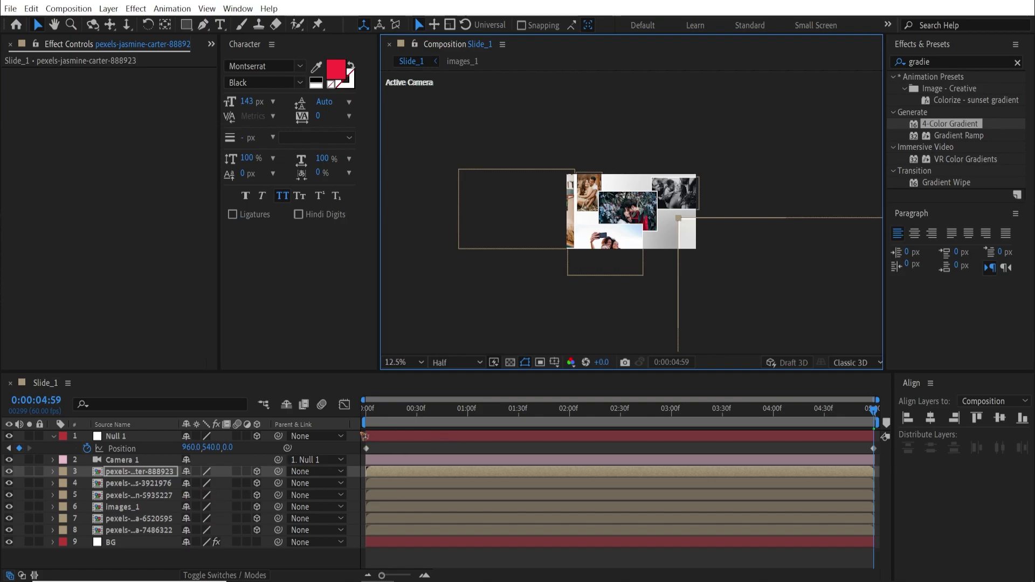
key("p")
left_click_drag(52, 484, 619, 477)
left_click_drag(680, 237, 700, 233)
left_click_drag(239, 483, 499, 468)
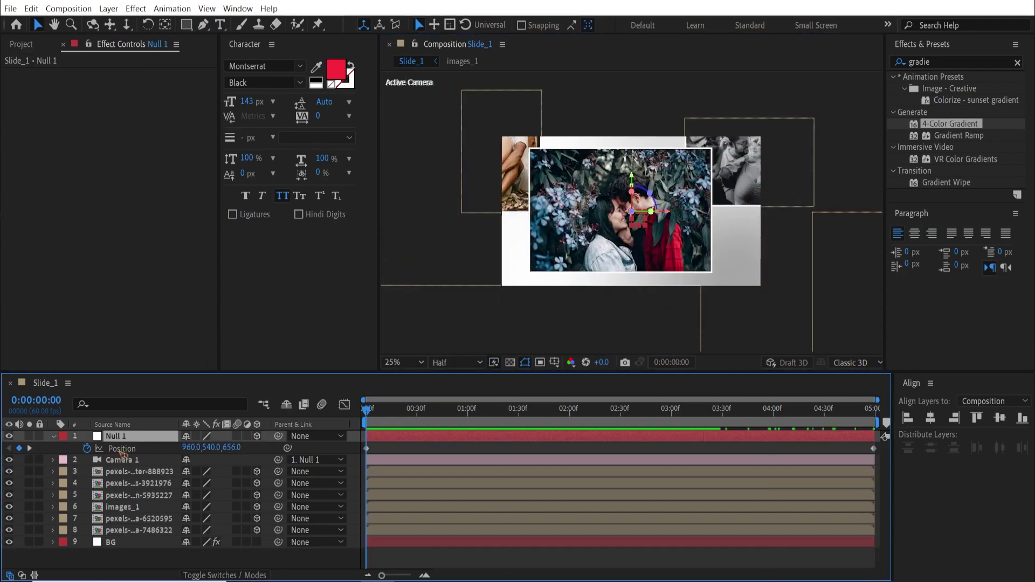
left_click(120, 452)
mouse_move(370, 412)
left_mouse_down()
mouse_move(873, 413)
mouse_move(366, 413)
left_mouse_up()
left_click(323, 558)
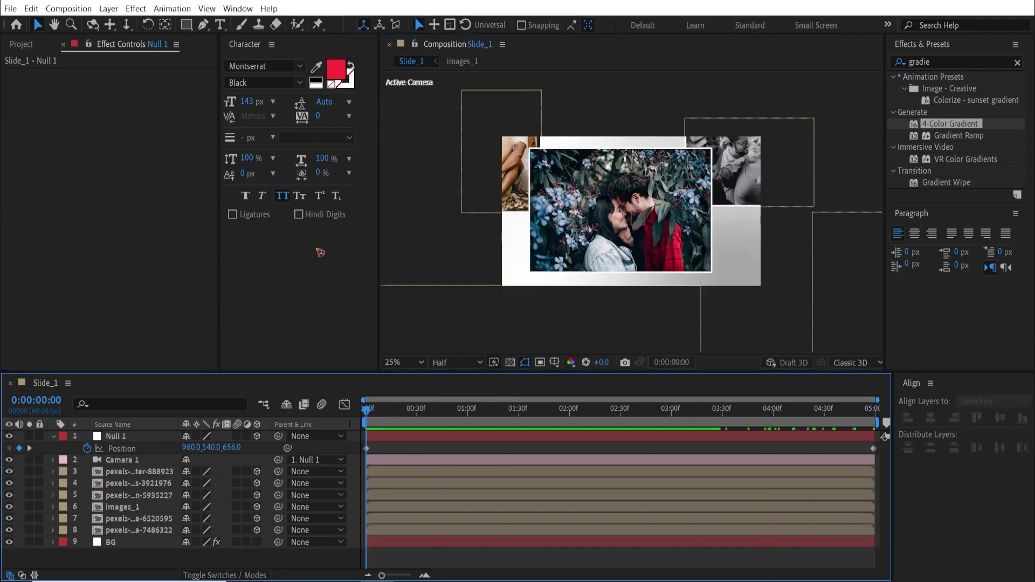
Add the title text "memories", set its size to 204 px, and place it across the lower part of the central photo
left_click(219, 28)
left_click(558, 227)
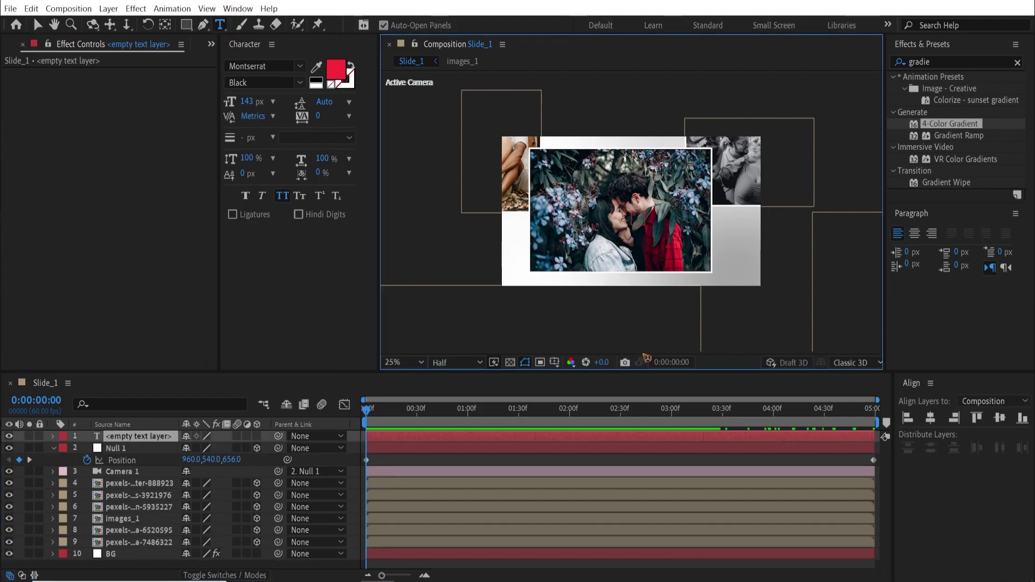
type("memories")
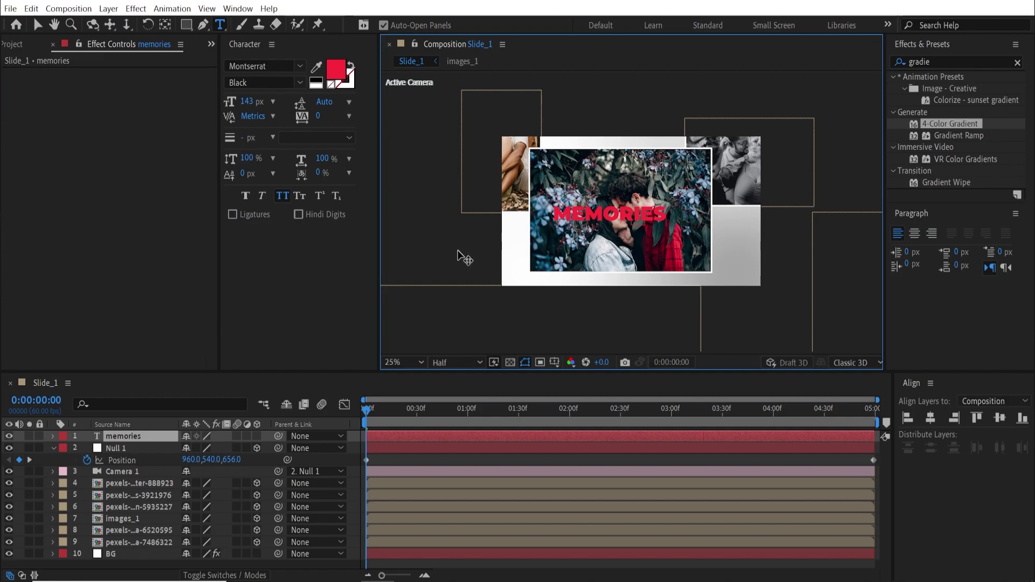
left_click(37, 24)
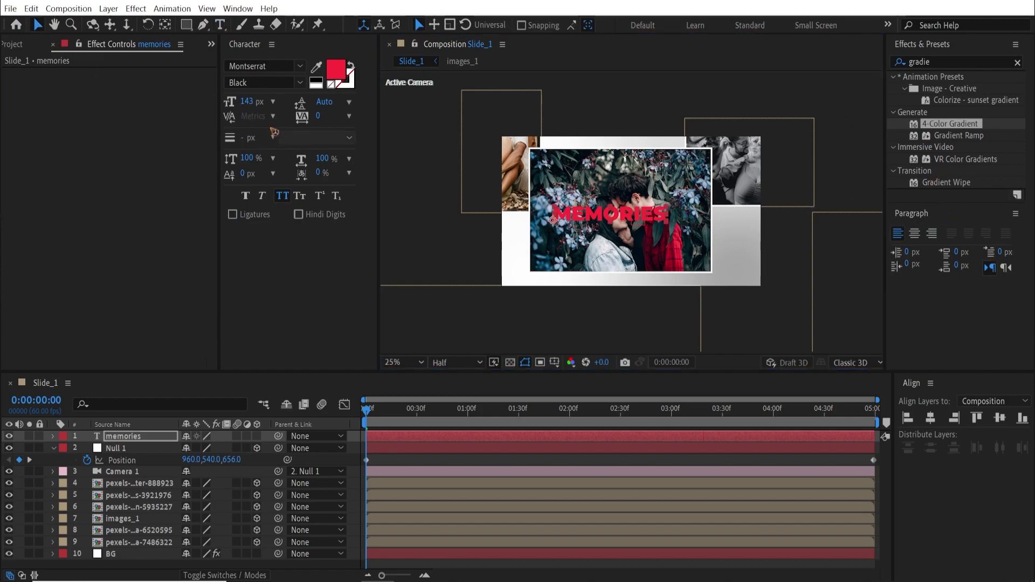
left_click_drag(250, 107, 301, 106)
left_click(679, 220)
left_click_drag(679, 220, 676, 242)
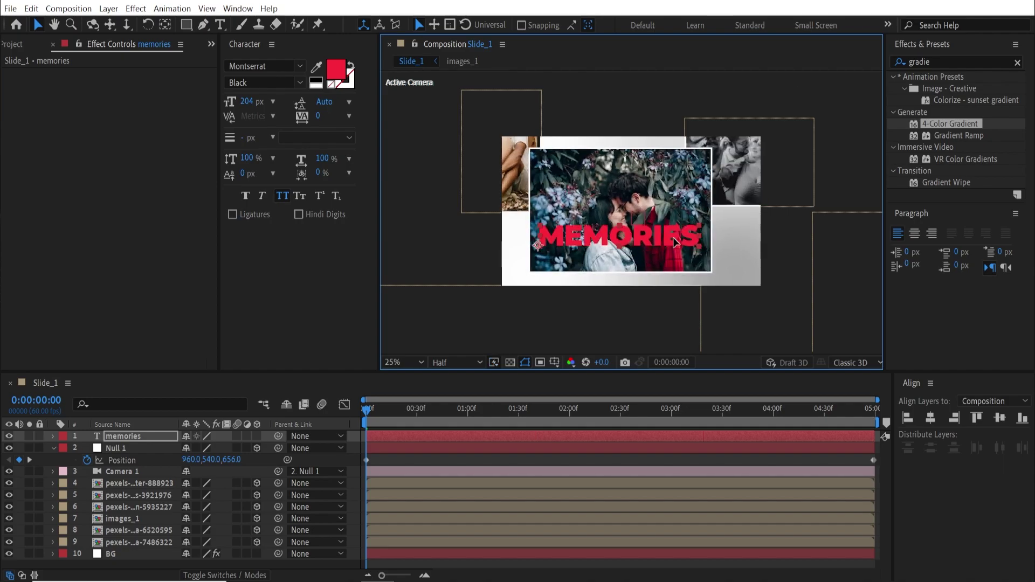
Make the memories title a 3D layer and move it up to the top of the central photo
left_click(257, 437)
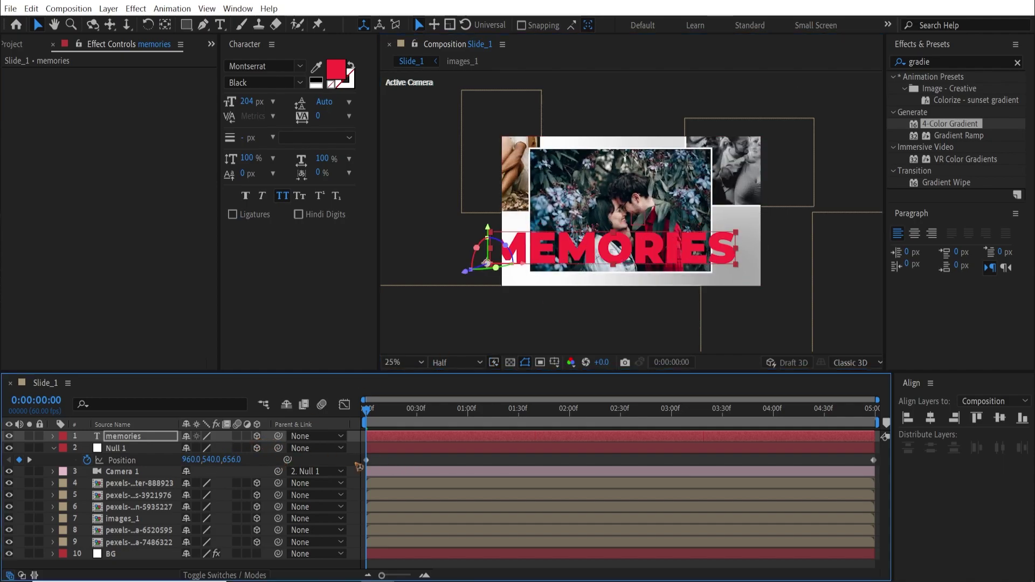
key("space")
left_click_drag(653, 184, 644, 161)
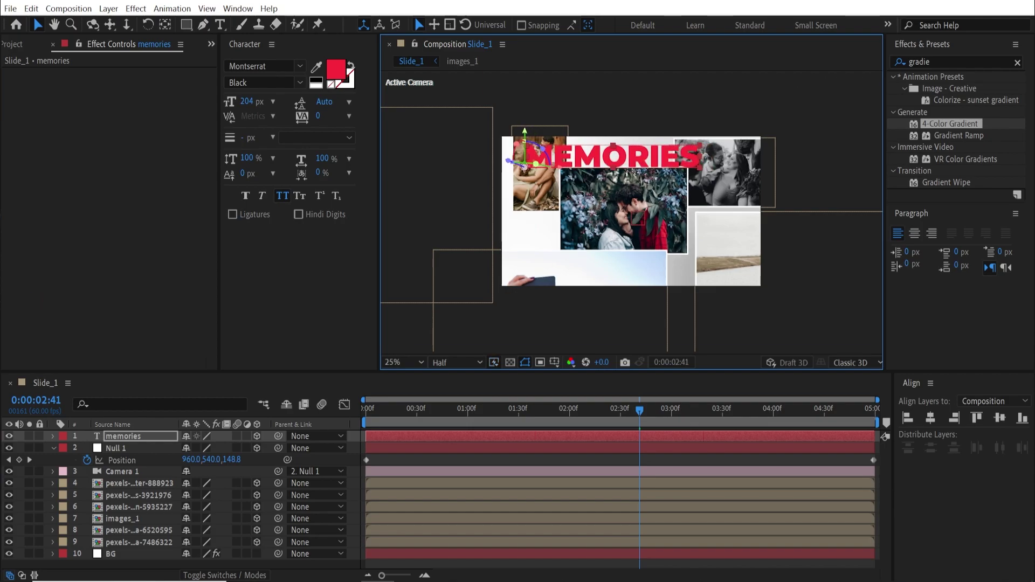
Place love.png from the ICONS folder at the right end of the memories title and make it a 3D layer
left_click(13, 44)
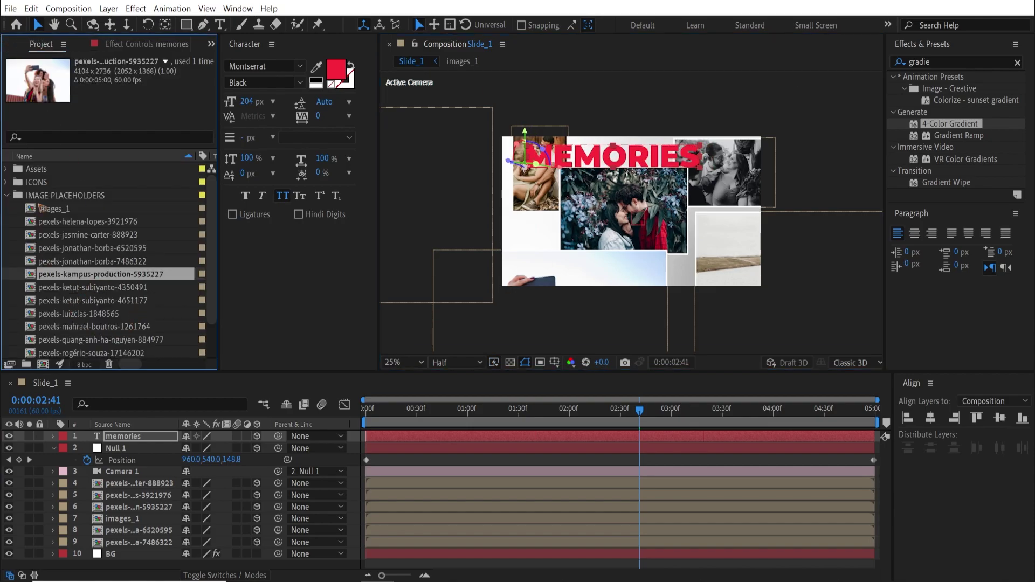
left_click(7, 182)
left_click(54, 197)
left_click_drag(81, 212, 720, 169)
left_click(257, 436)
left_click_drag(633, 415, 931, 448)
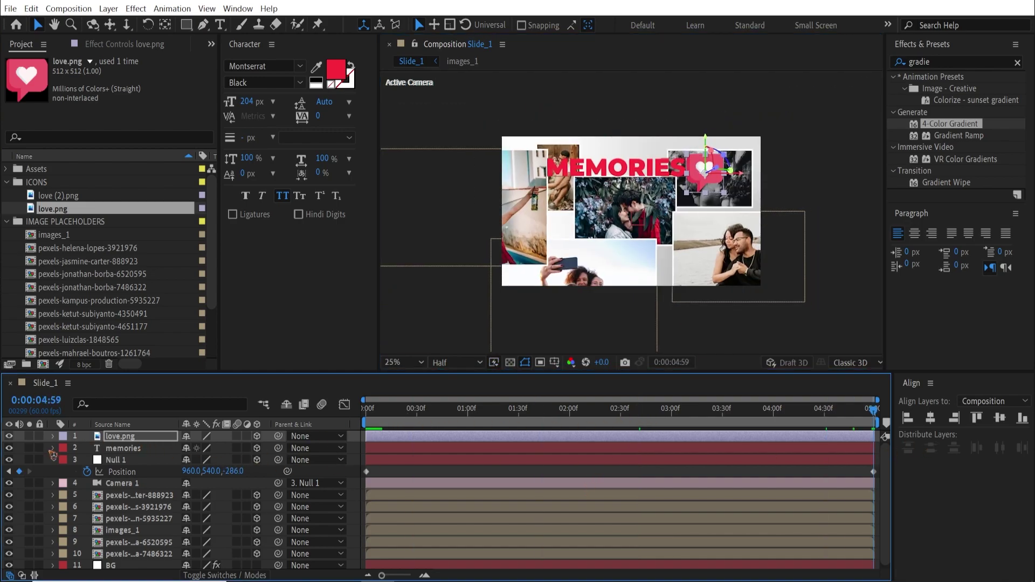
Set love.png and the memories title to Z -301, position them at about 1587, 317 and 227, 342, and preview the animation
left_click(124, 448, "ctrl")
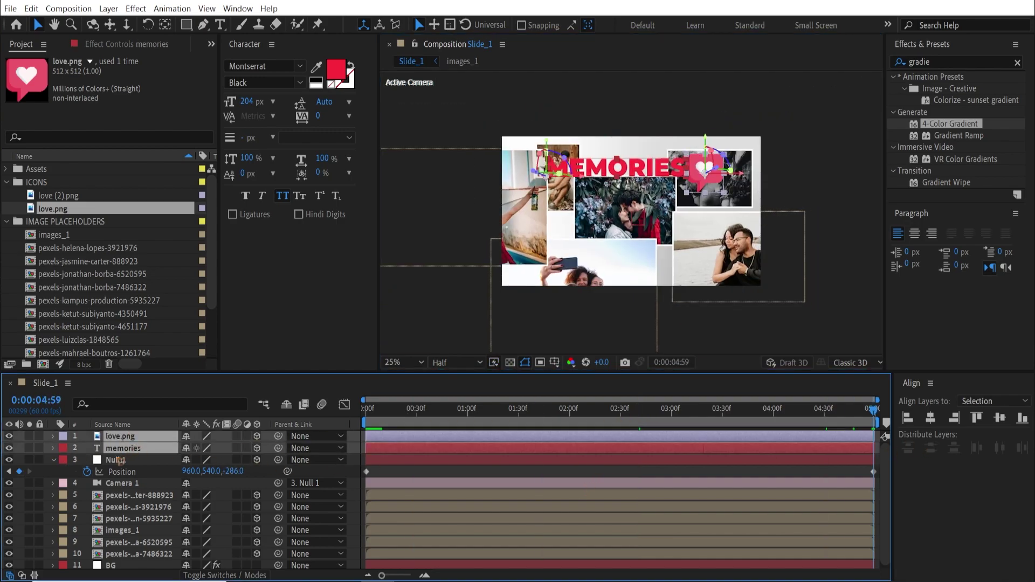
key("p")
left_click_drag(231, 447, 162, 448)
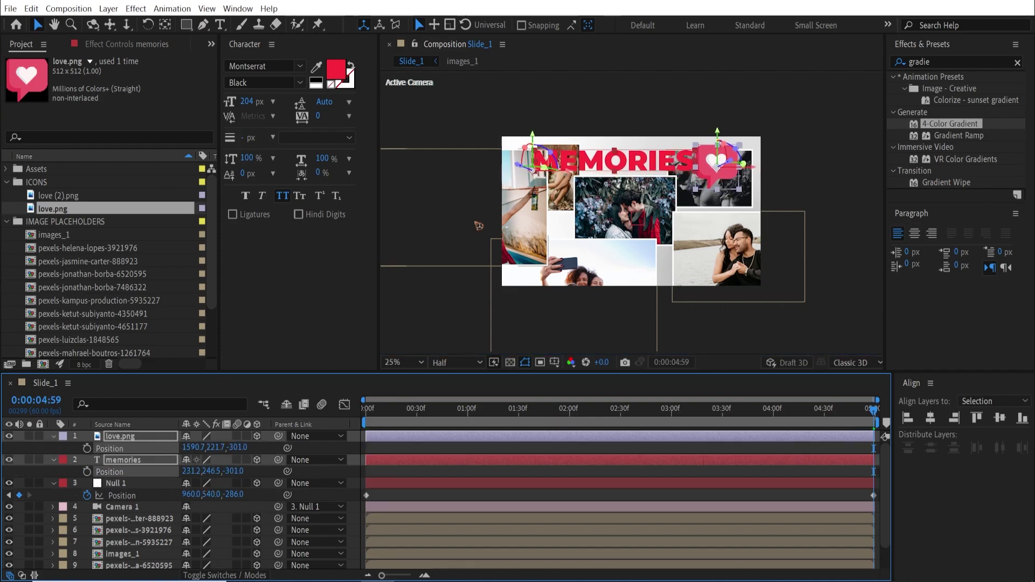
left_click_drag(654, 161, 655, 175)
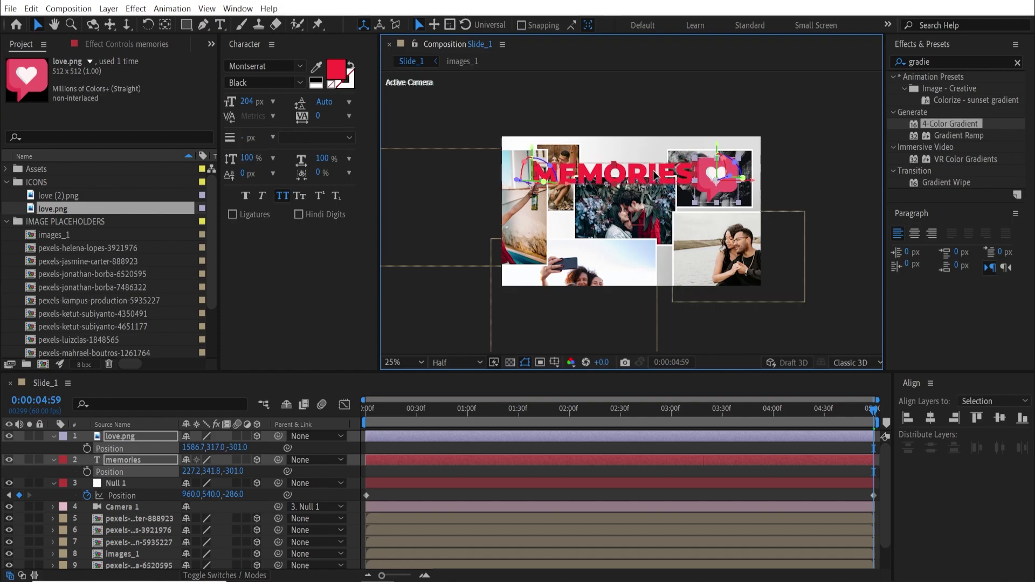
left_click_drag(870, 415, 366, 415)
key("space")
key("End")
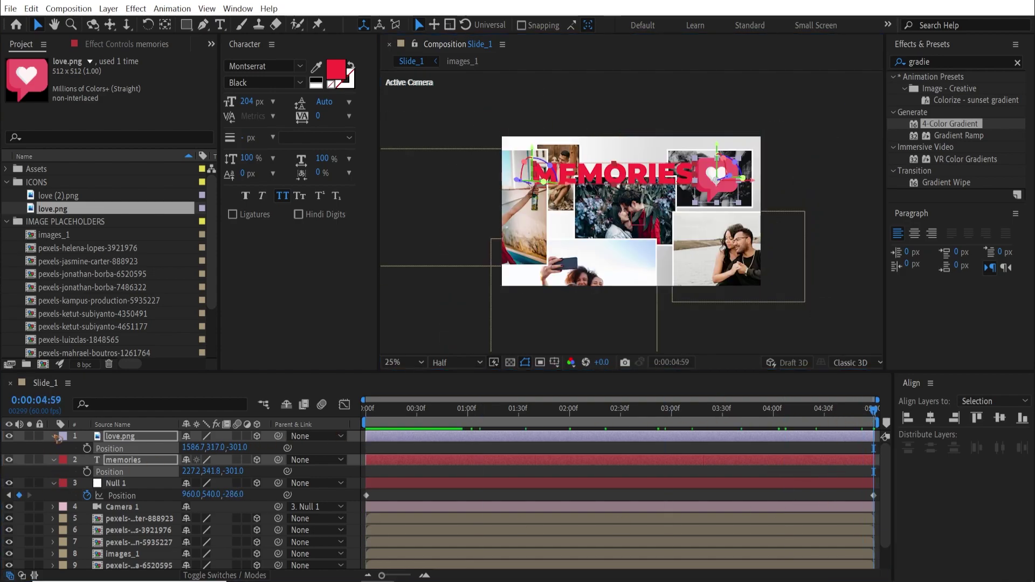
Collapse the open layers, expand Camera 1's Camera Options, and compare the image with Depth of Field off and on
left_click(54, 436)
left_click(54, 448)
left_click(54, 460)
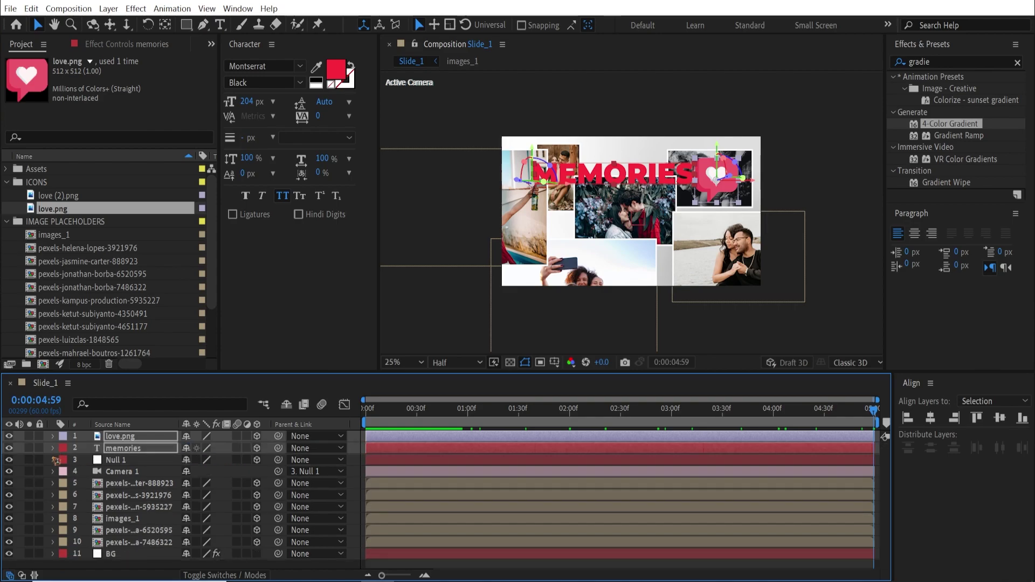
left_click(137, 472)
left_click(53, 471)
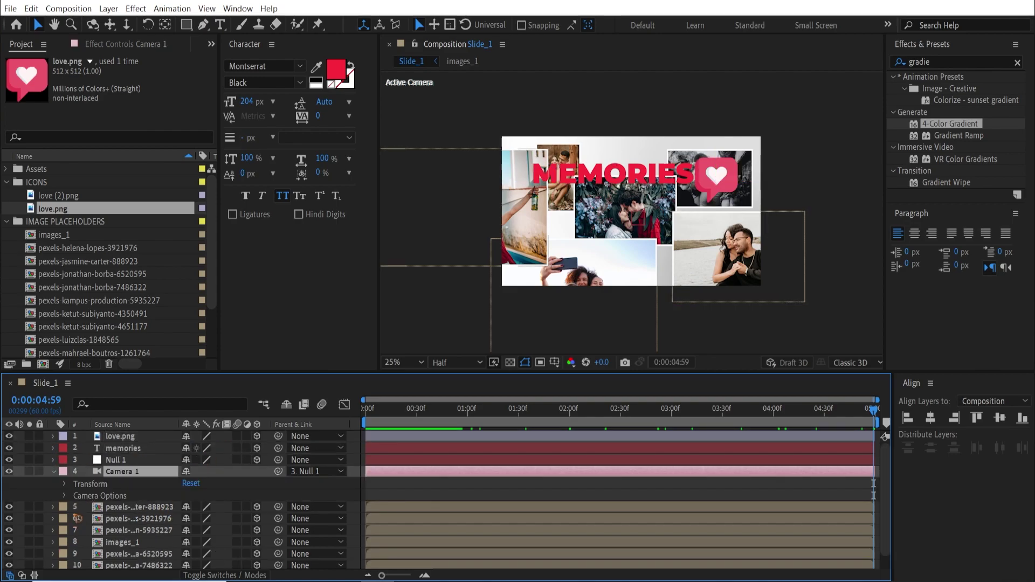
left_click(66, 495)
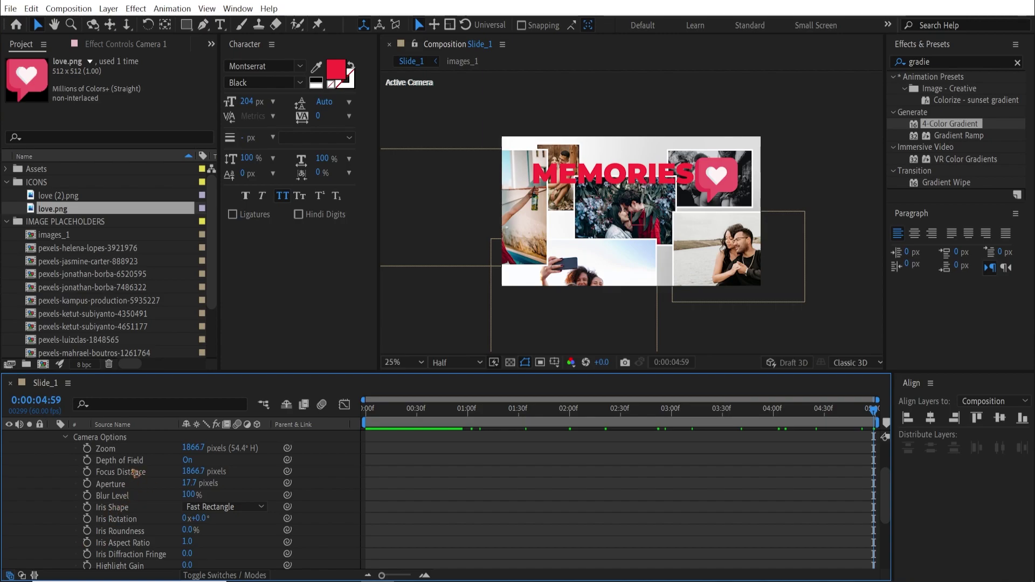
left_click(122, 460)
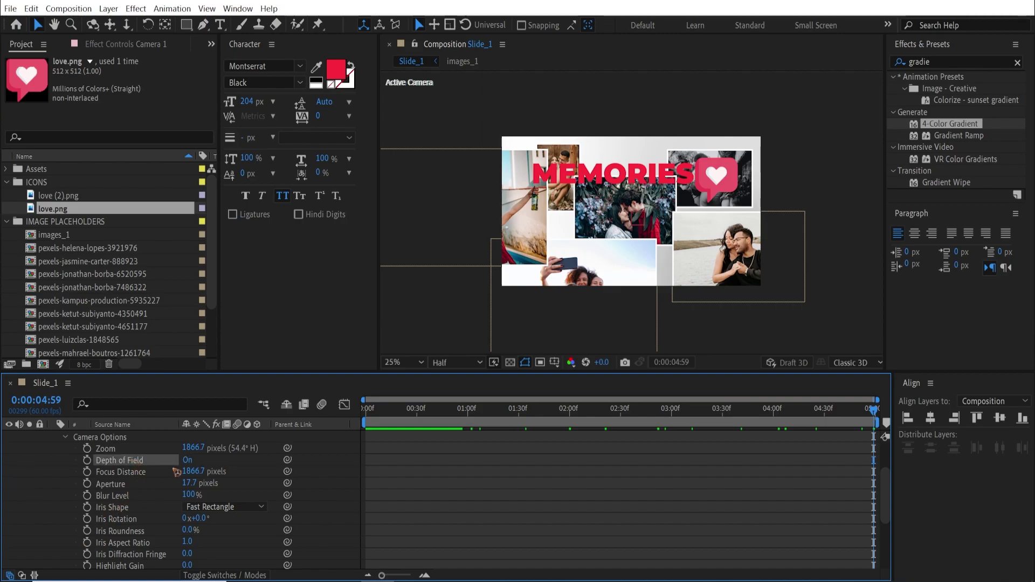
scroll(626, 230, "up", 2)
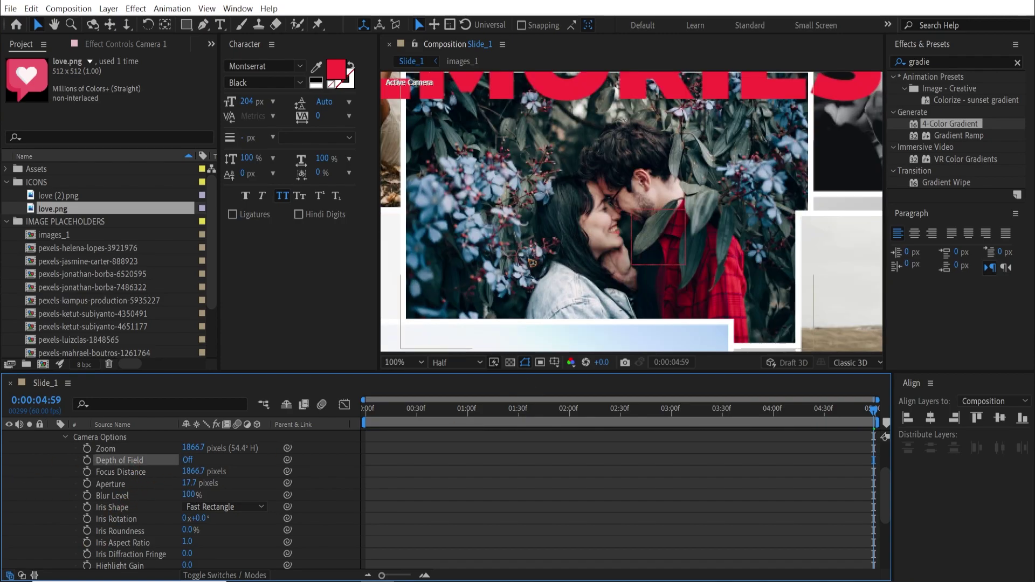
left_click_drag(387, 412, 538, 426)
left_click(537, 424)
Set Camera 1's Blur Level to 200% and its Aperture to 30 pixels
left_click(192, 494)
type("200")
key("Return")
left_click(190, 484)
type("30")
key("Return")
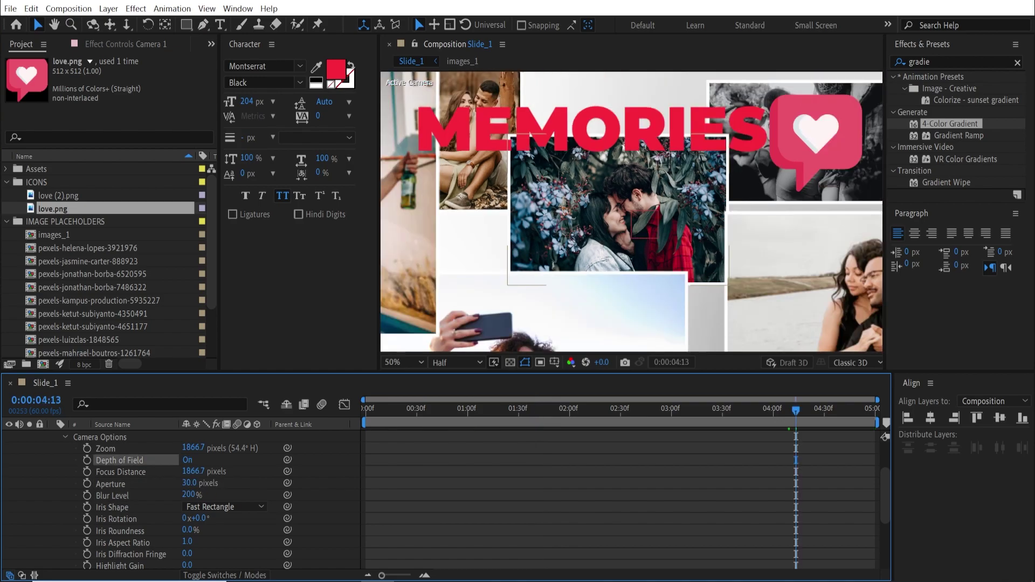
Set Camera 1's Aperture to 50 pixels, preview the animation, and collapse the camera's properties
left_click(191, 484)
type("50")
key("Return")
scroll(550, 246, "down", 2)
scroll(763, 277, "up", 2)
key("space")
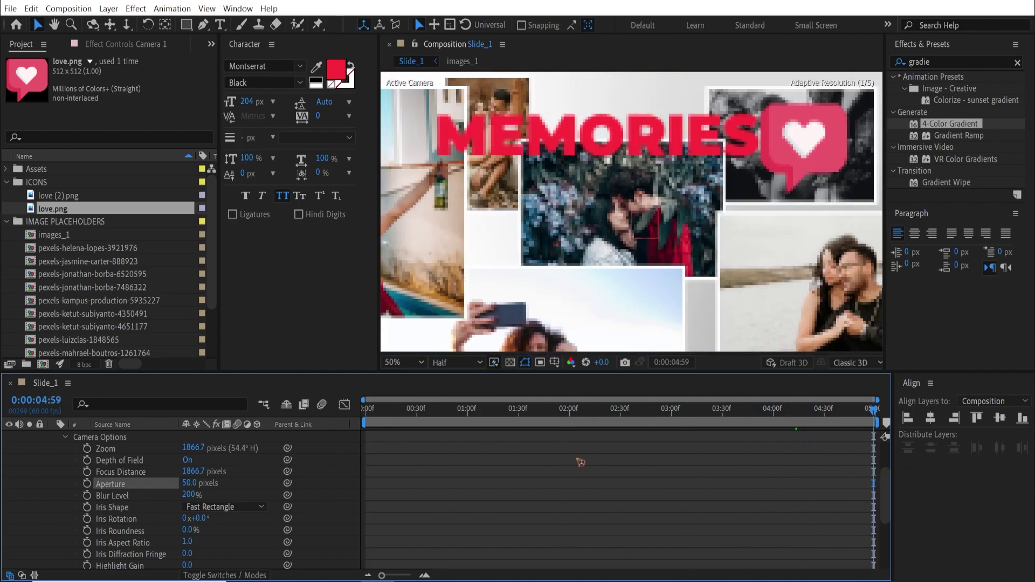
scroll(65, 480, "up", 3)
left_click(55, 473)
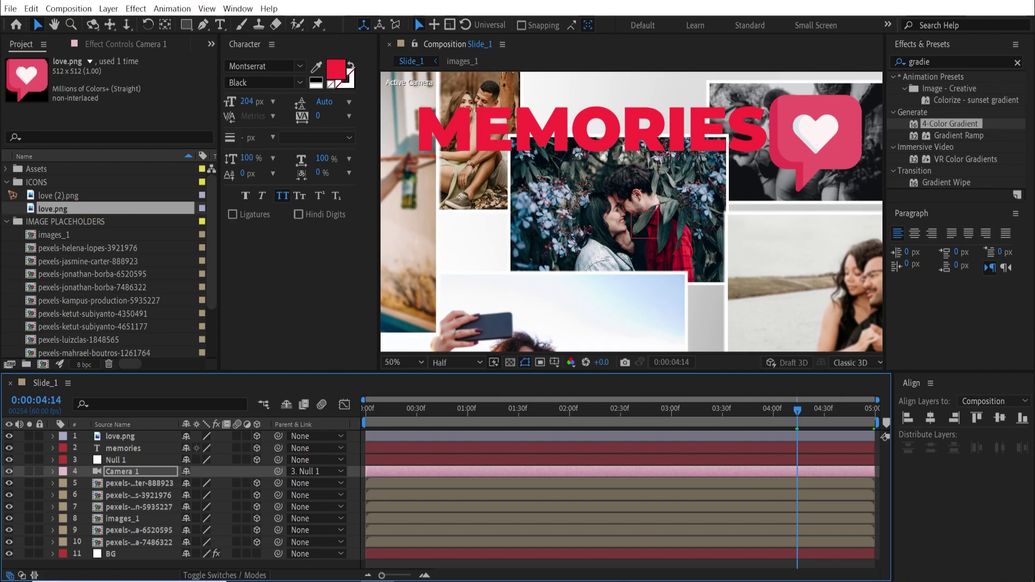
Duplicate Slide_1 in the SLIDES folder and open the copy
left_click(7, 182)
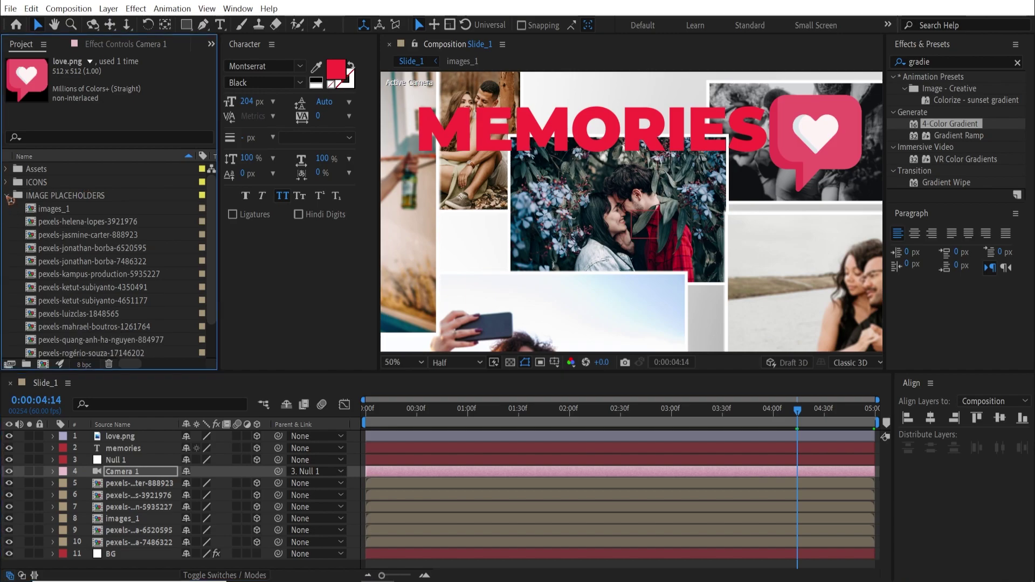
left_click(8, 195)
left_click(53, 211)
left_click(7, 209)
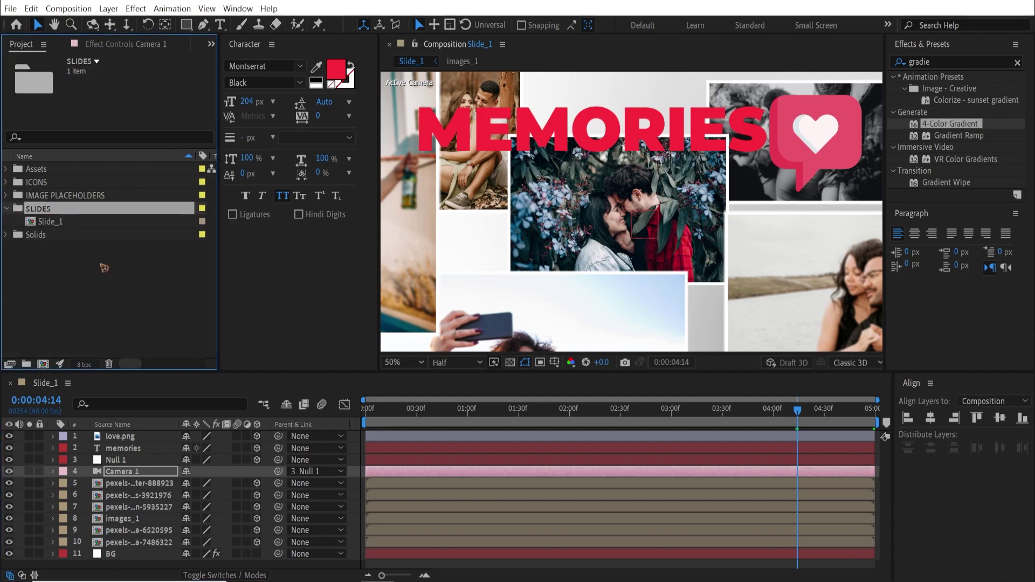
left_click(70, 224)
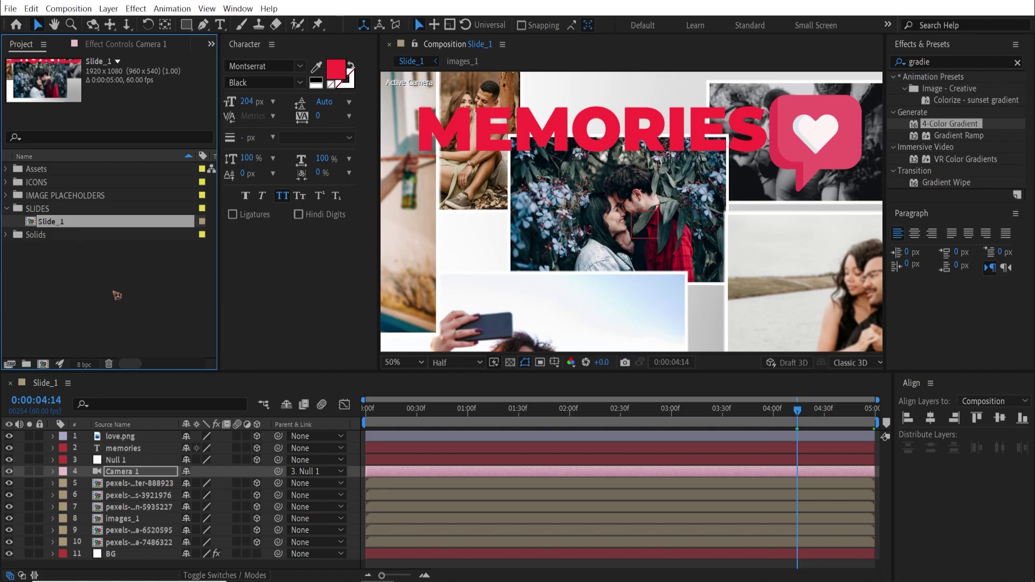
key("ctrl+d")
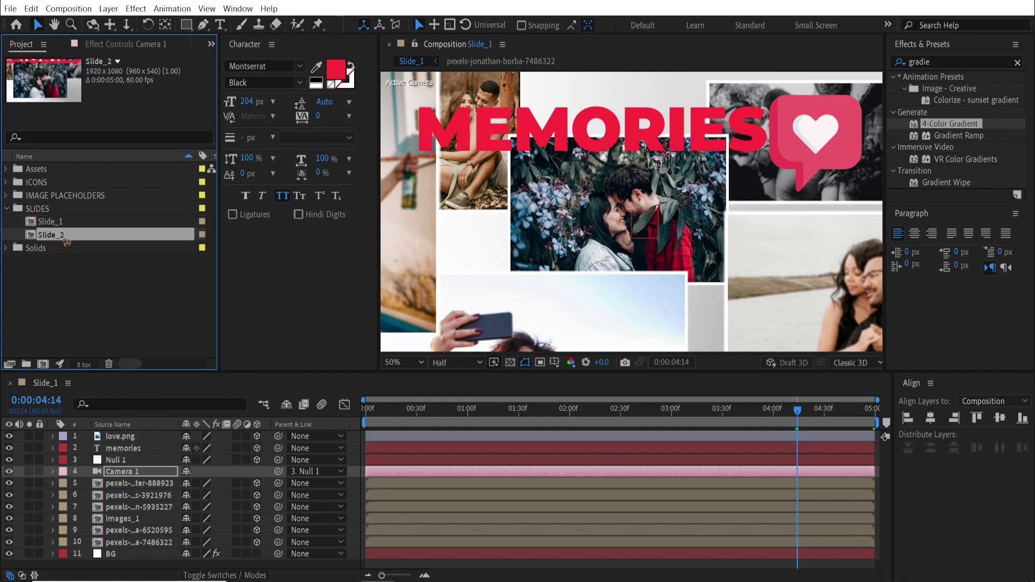
double_click(64, 239)
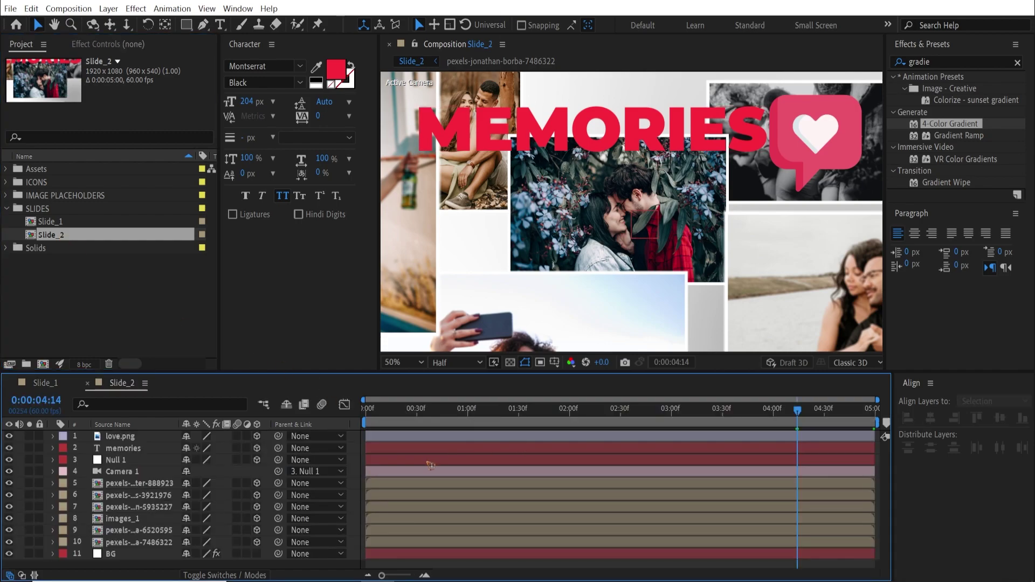
Enlarge the timeline area and look through the photo compositions in the IMAGE PLACEHOLDERS folder for replacement pictures
left_click_drag(234, 373, 234, 320)
left_click(138, 430)
left_click(142, 442)
left_click(6, 169)
left_click(6, 169)
double_click(40, 194)
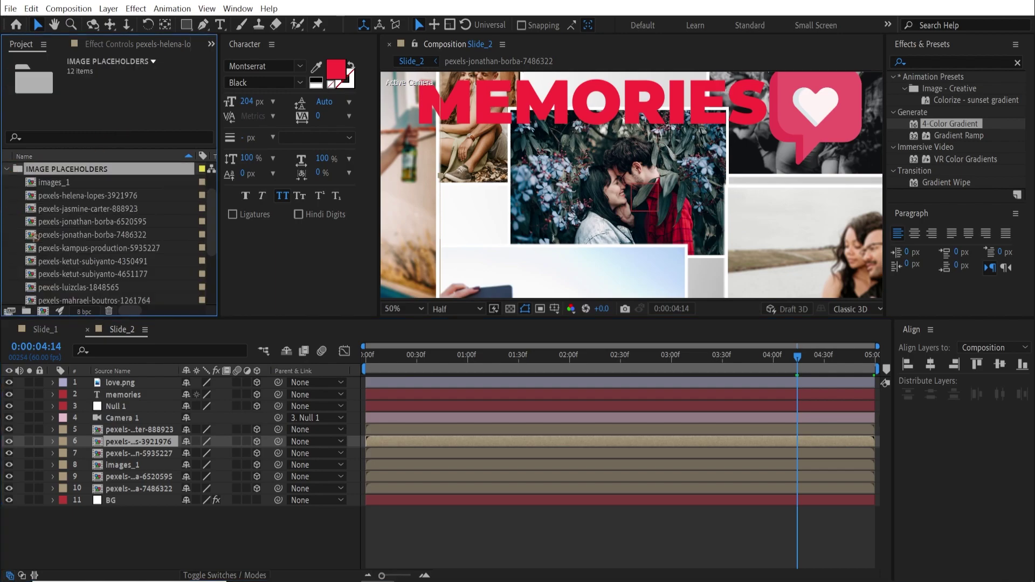
left_click(70, 248)
left_click(82, 236)
left_click(82, 249)
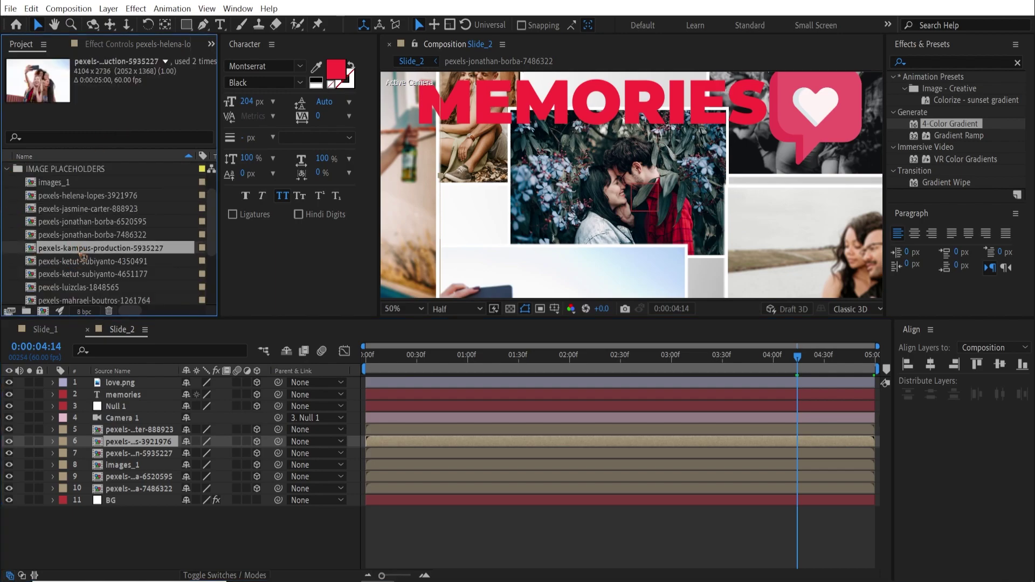
left_click(82, 262)
scroll(113, 261, "down", 1)
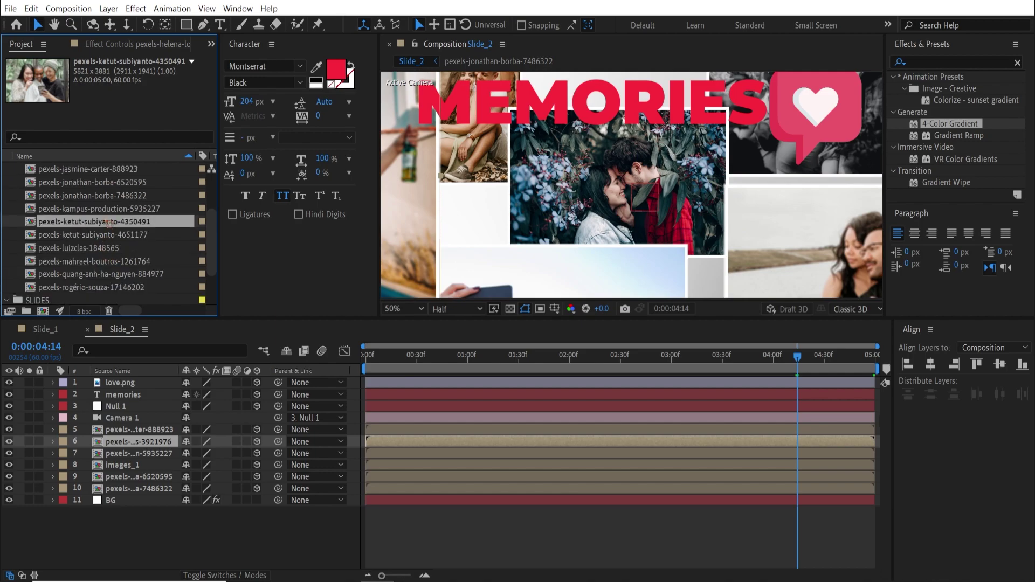
left_click(102, 210)
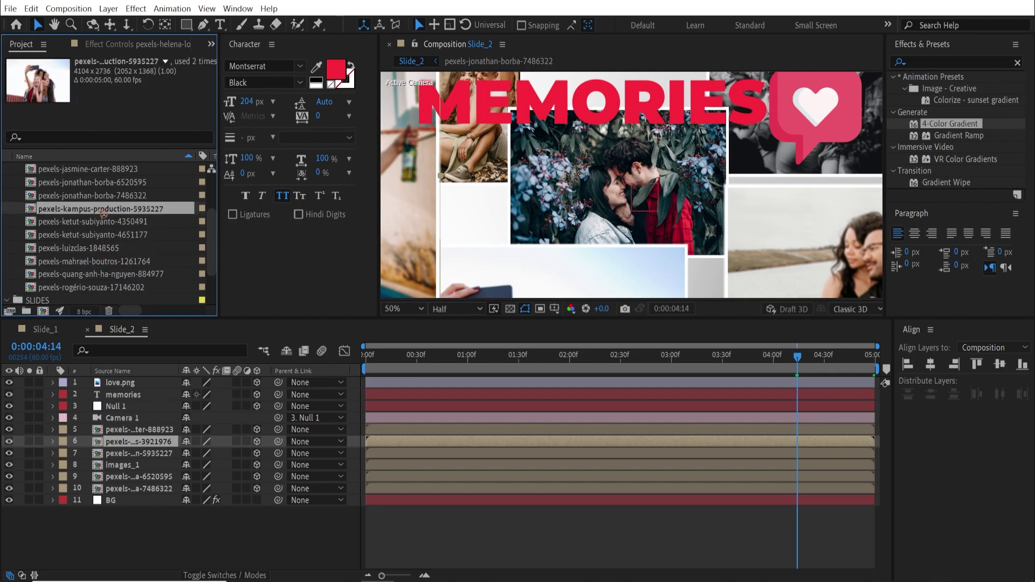
Replace the sources of the three lowest photo layers with the placeholders ending in 5935227, 4350491 and 4651177, working from layer 10 up to layer 8
left_click(135, 490)
left_click_drag(115, 212, 663, 217)
left_click(118, 479)
left_click_drag(103, 221, 139, 477)
left_click(126, 465)
left_click_drag(81, 235, 132, 454)
Replace the sources of photo layers 7, 6 and 5 with the placeholders ending in 1848565, 1261764 and 884977
left_click(126, 454)
left_click(126, 441)
left_click_drag(73, 262, 133, 431)
left_click(125, 429)
At the last frame, shrink the curly-haired woman's photo along the bottom edge and fit the photo at the left edge inside the frame height
scroll(673, 226, "down", 3)
left_click_drag(797, 356, 962, 421)
scroll(743, 255, "up", 1)
scroll(743, 255, "up", 1)
scroll(742, 256, "down", 1)
left_click_drag(704, 270, 651, 258)
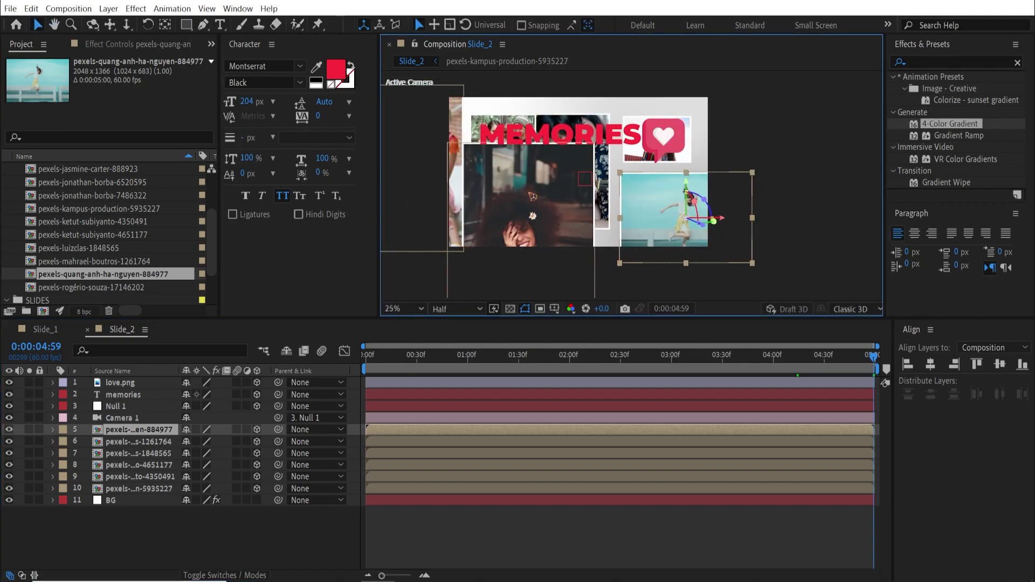
left_click(533, 215)
left_click_drag(533, 216, 535, 227)
mouse_move(462, 248)
left_mouse_down()
mouse_move(475, 253)
mouse_move(466, 240)
left_mouse_up()
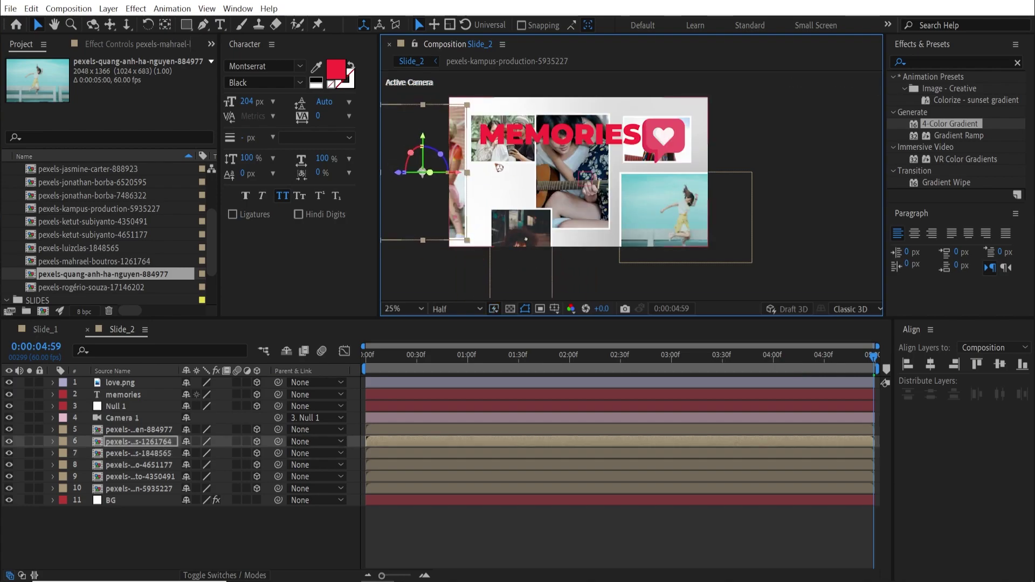
Enlarge the photo behind the start of the title, and move the guitar and jumping-girl photos to the right
left_click(513, 153)
mouse_move(470, 162)
left_mouse_down()
mouse_move(432, 189)
mouse_move(487, 160)
left_mouse_up()
left_click(584, 195)
left_click_drag(584, 195, 601, 190)
left_click_drag(680, 213, 701, 216)
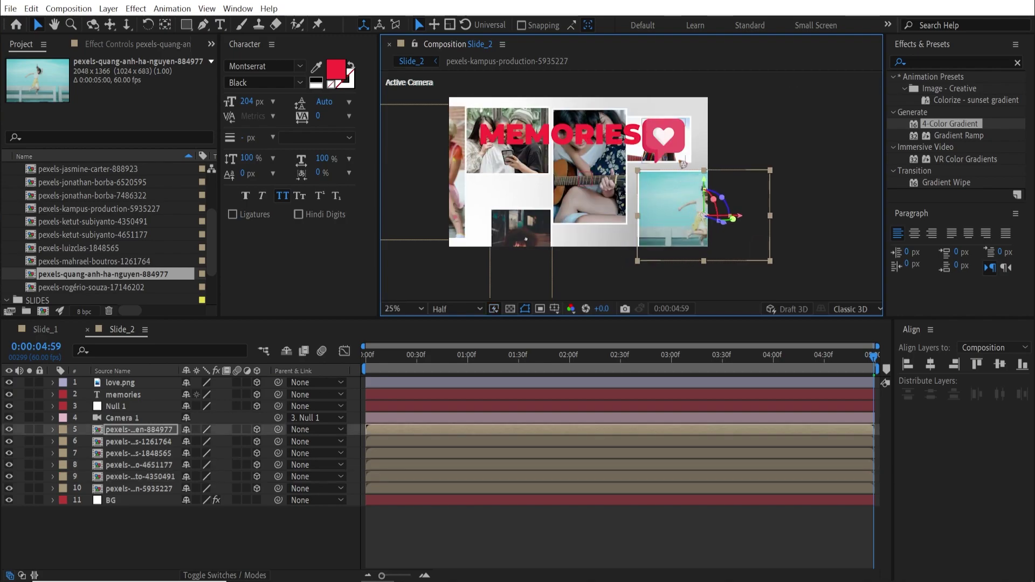
Enlarge the upper-right group photo behind the heart icon and adjust the guitar, curly-haired woman and jumping-girl photos to even out the gaps
left_click(695, 163)
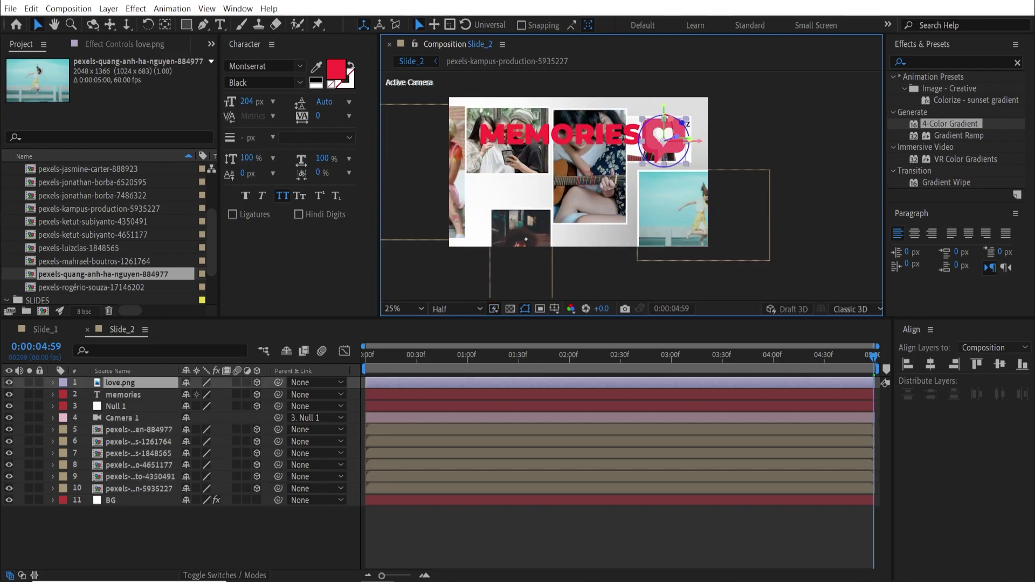
left_click(700, 131)
left_click_drag(694, 165, 699, 142)
left_click(600, 195)
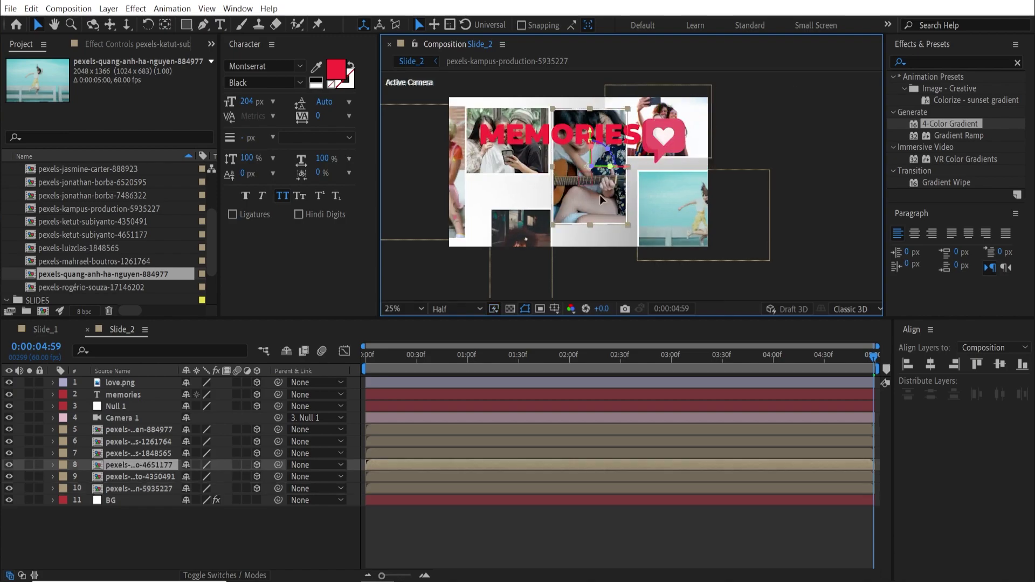
left_click(660, 232)
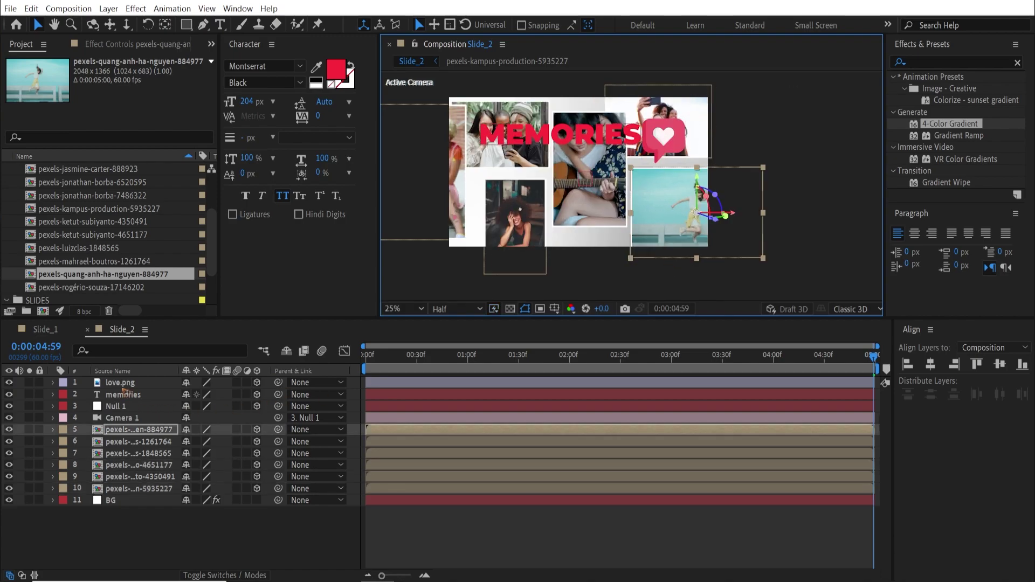
Clear Null 1's position keyframes and animate its X position from 663 at the first frame to 1311 at the last frame
left_click(114, 407)
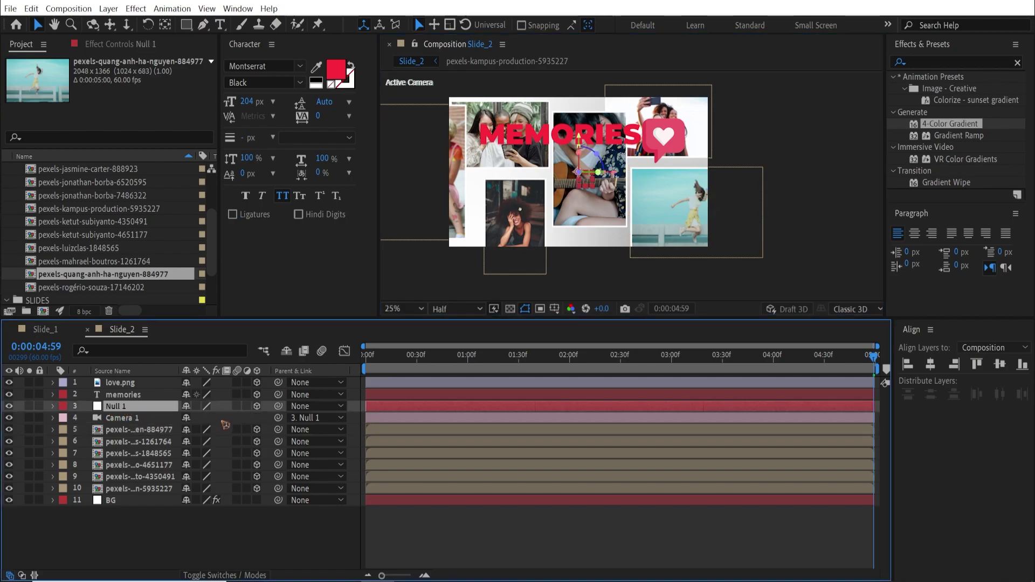
key("p")
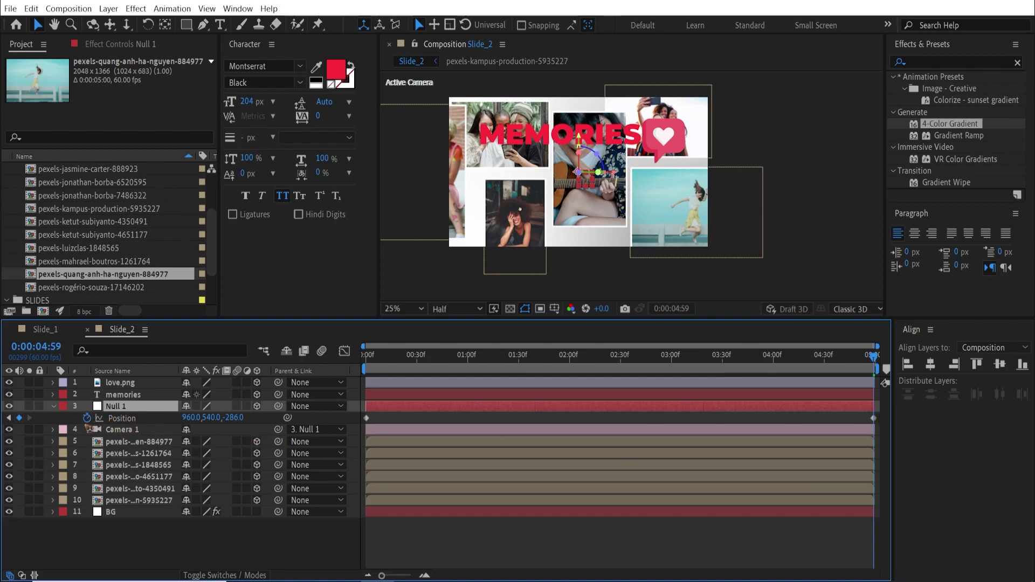
left_click(87, 418)
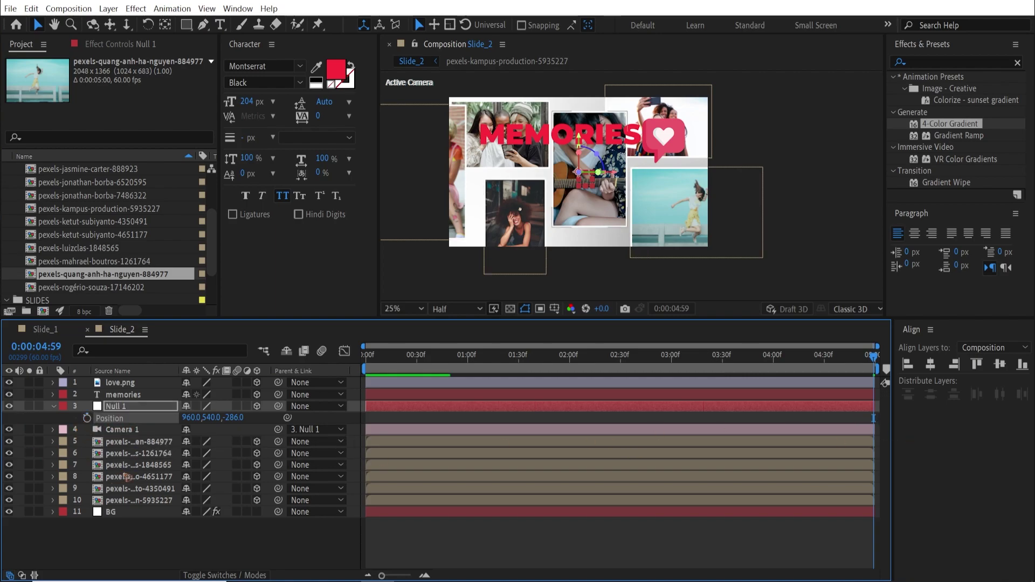
left_click_drag(510, 366, 366, 366)
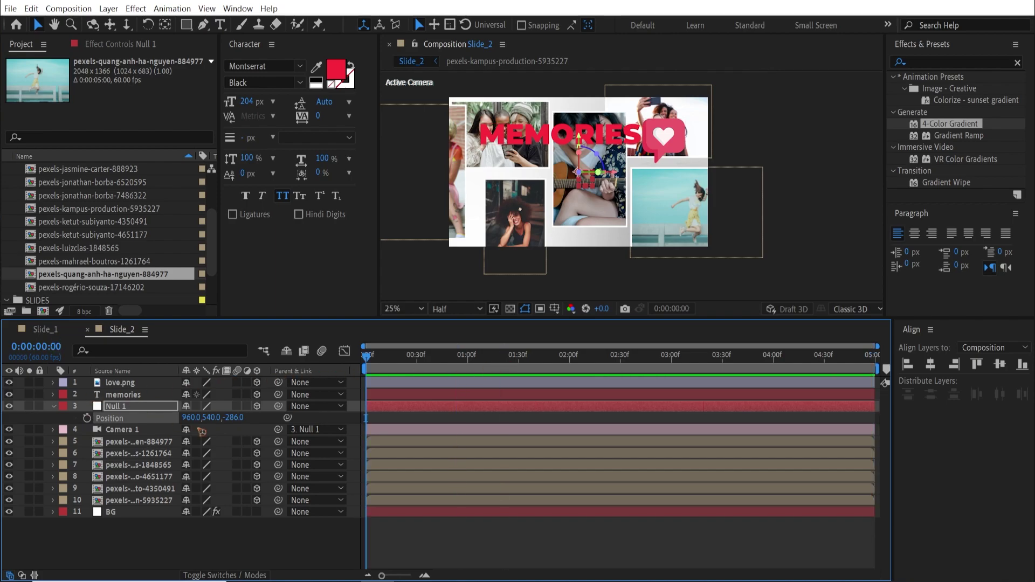
left_click_drag(186, 419, 108, 419)
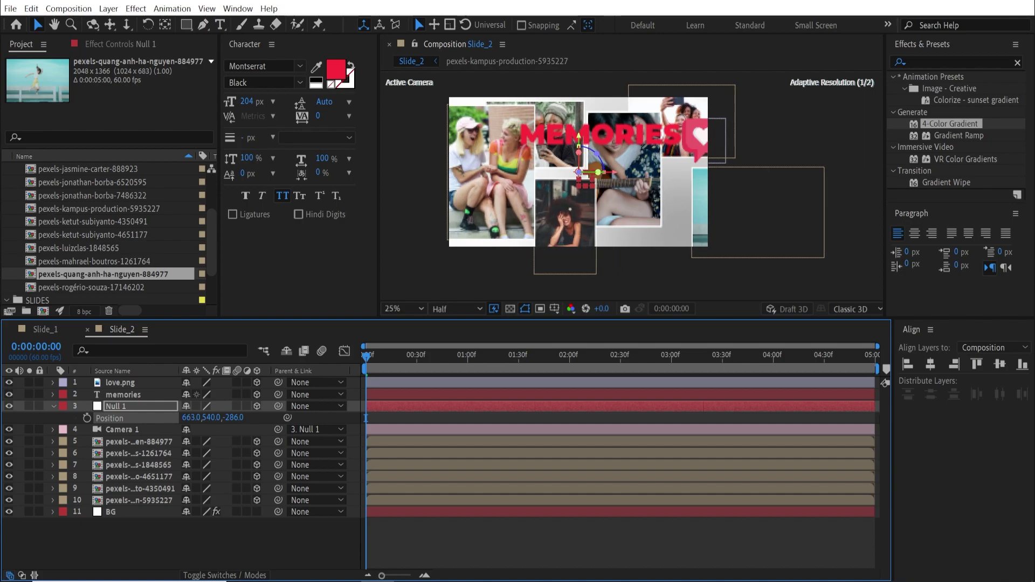
left_click(87, 418)
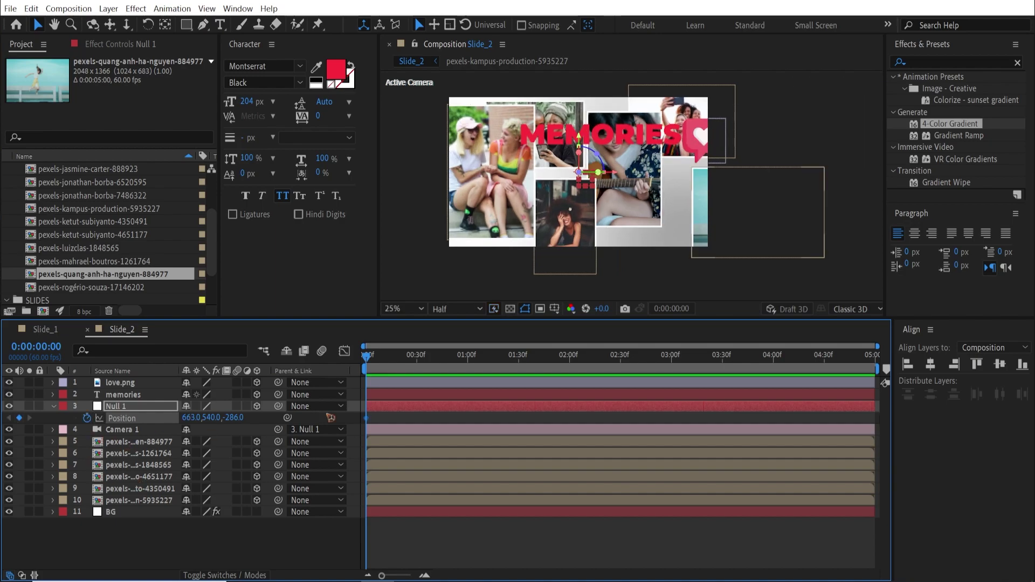
key("End")
left_click_drag(189, 424, 571, 419)
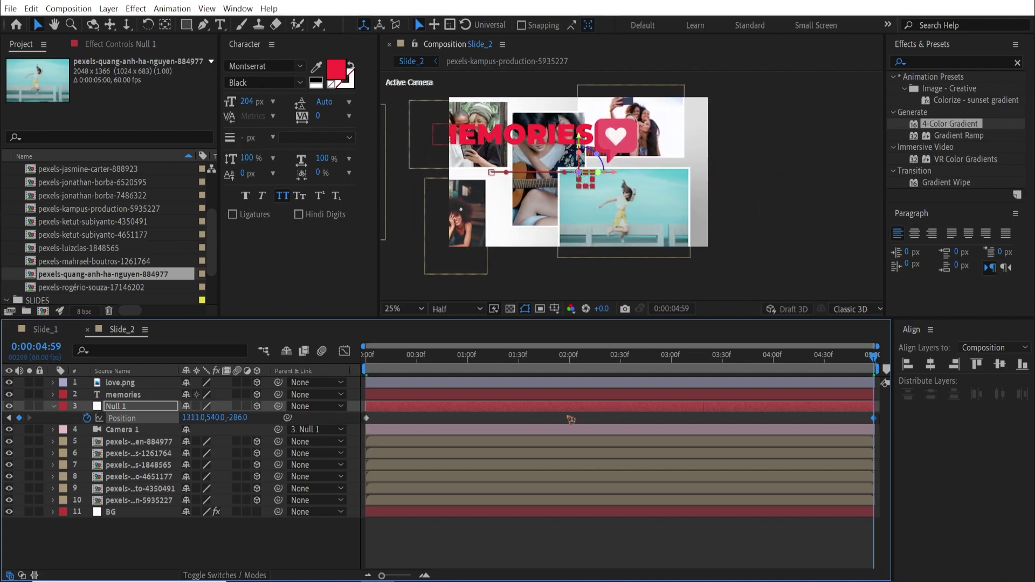
Shift the memories title and love.png together to the right until the whole title fits in the frame at the last frame
left_click(122, 394)
left_click(125, 383, "shift")
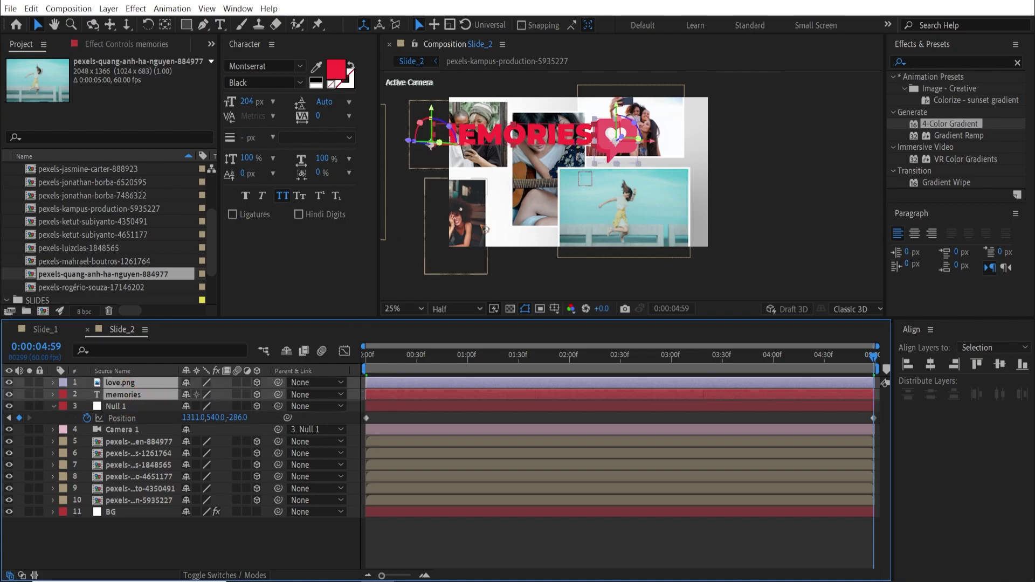
key("shift+Right")
key("shift+Right")
key("shift+Right")
key("shift+Right")
key("shift+Right")
key("shift+Right")
key("shift+Right")
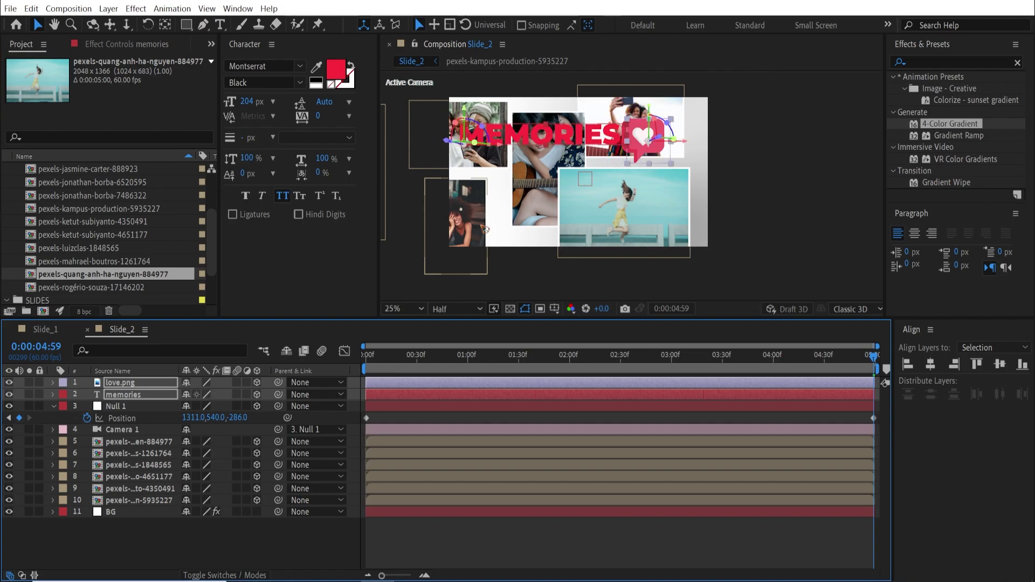
left_click(166, 560)
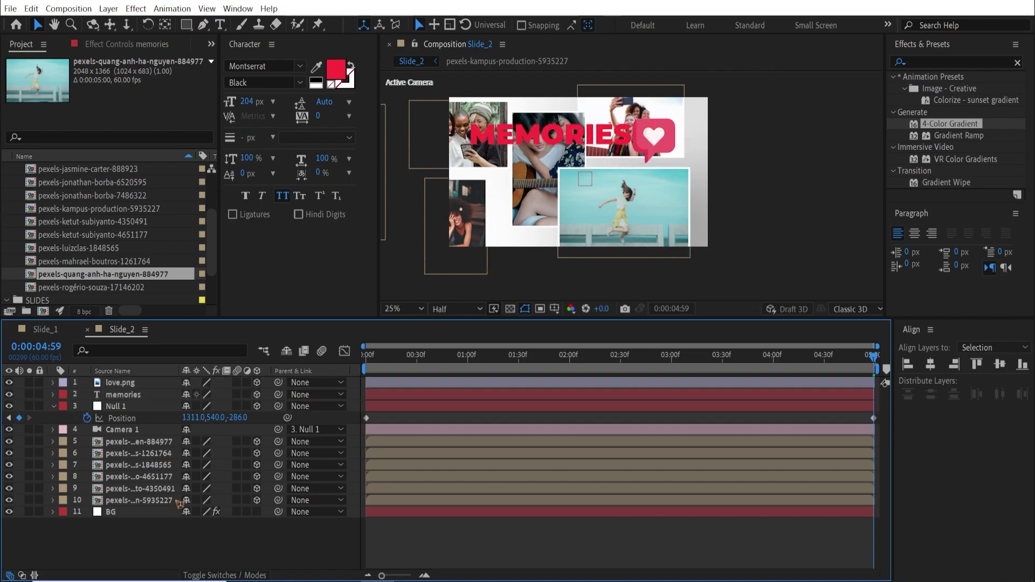
Replace the love.png layer with love (2).png from the ICONS folder
left_click(120, 383)
scroll(114, 253, "up", 3)
left_click(7, 182)
left_click(56, 208)
left_click(54, 199)
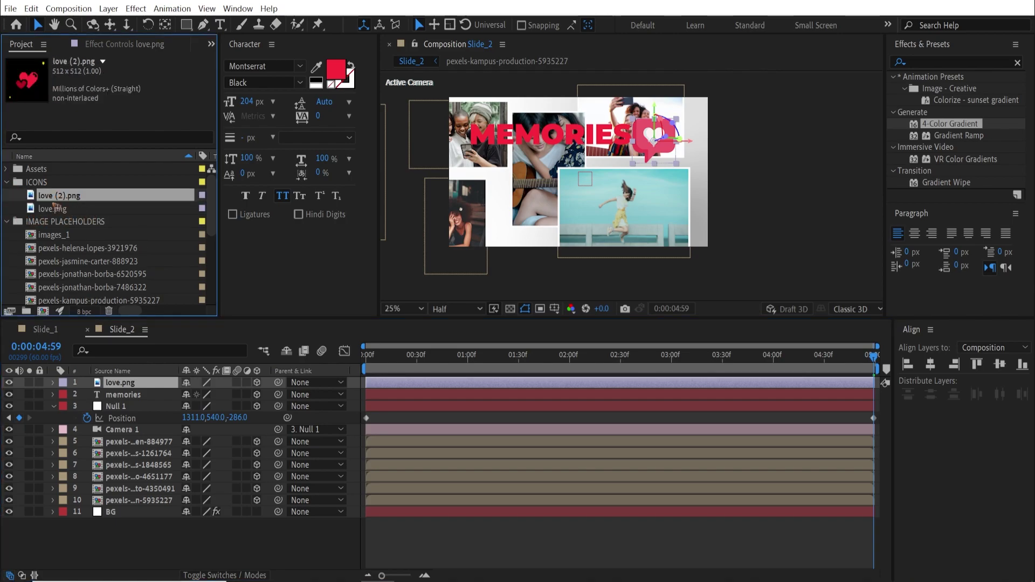
left_click_drag(56, 199, 311, 380)
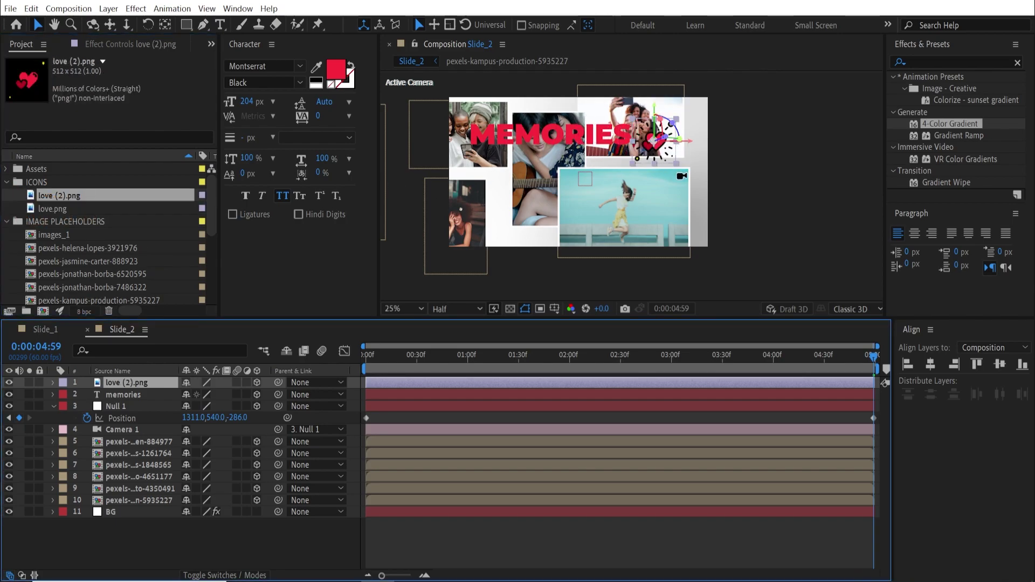
Change the memories title's text to wedding and shift it slightly right, beside the double-heart icon
left_click(54, 407)
double_click(553, 136)
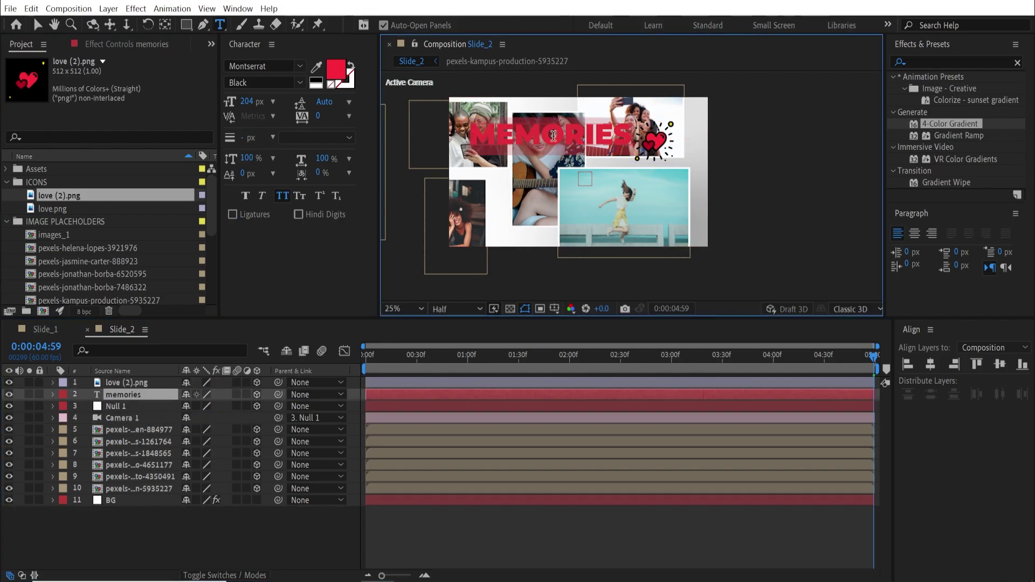
type("wedding")
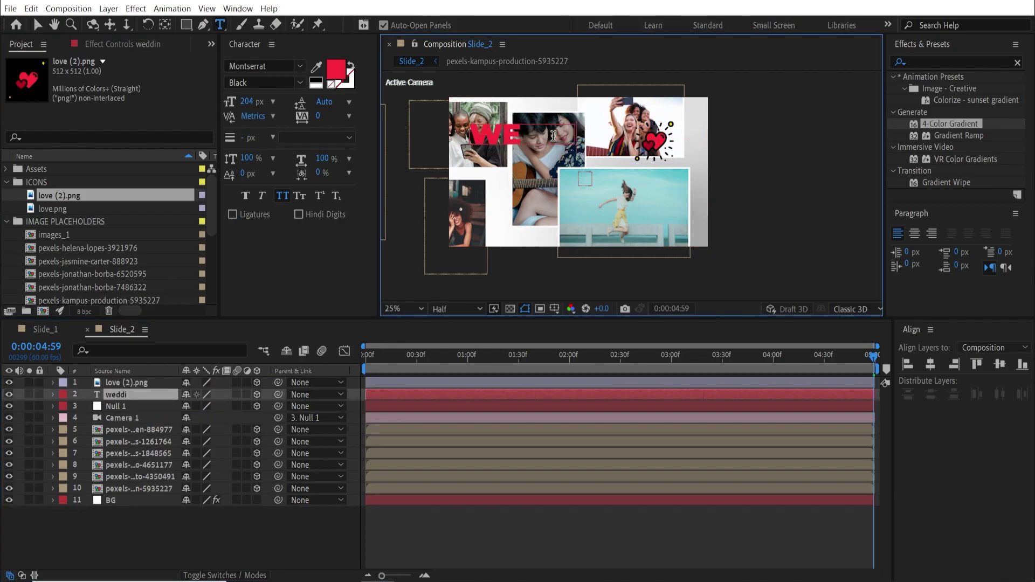
left_click(38, 25)
left_click_drag(381, 356, 685, 394)
left_click(570, 141)
left_click_drag(564, 129, 574, 139)
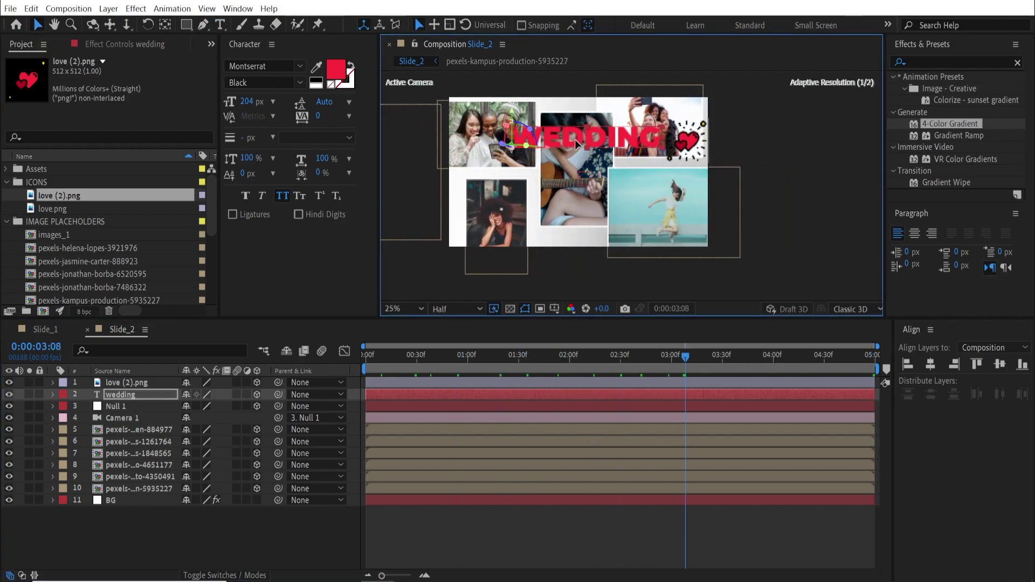
left_click_drag(827, 370, 358, 460)
left_click(183, 531)
Create a new composition named Final Comp, 1920 x 1080 at 60 fps, with a duration of 10 seconds
left_click(69, 9)
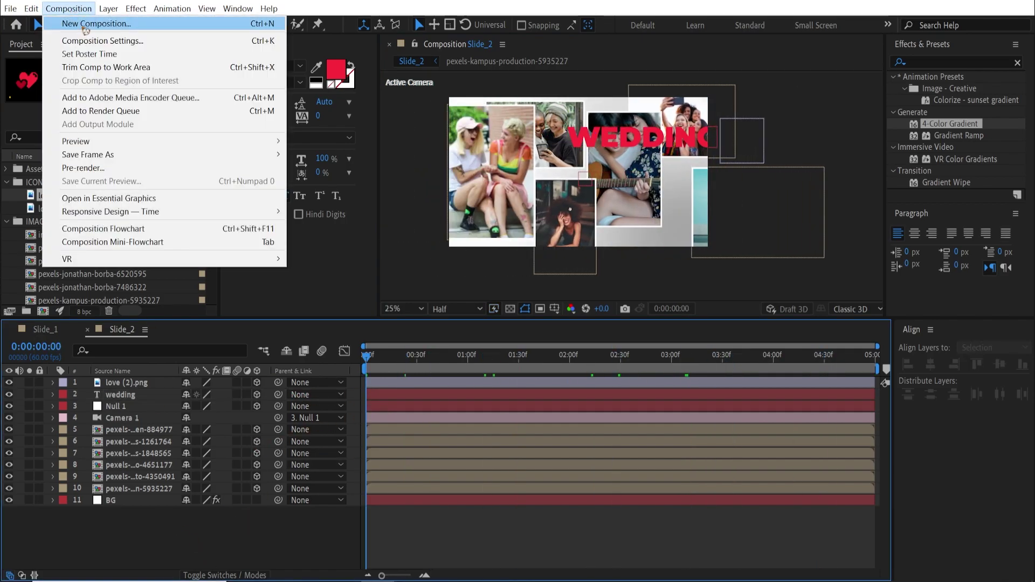
left_click(85, 24)
type("Final Comp")
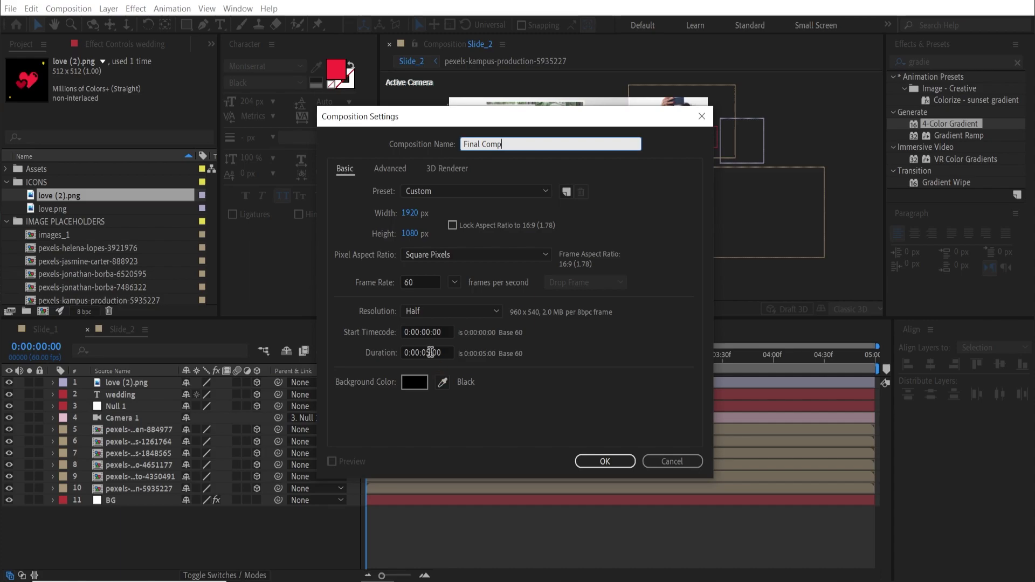
left_click(431, 352)
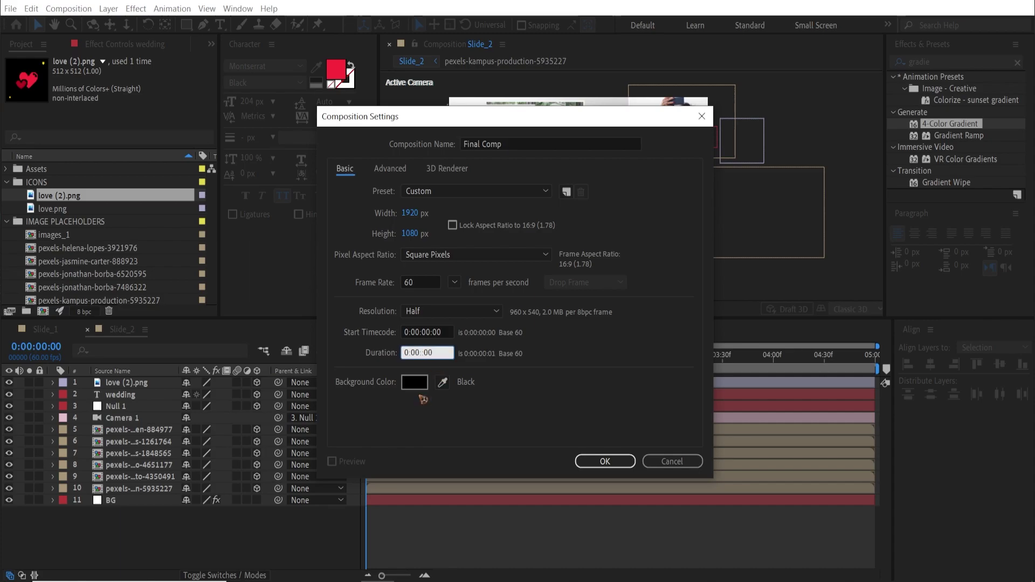
left_click(605, 461)
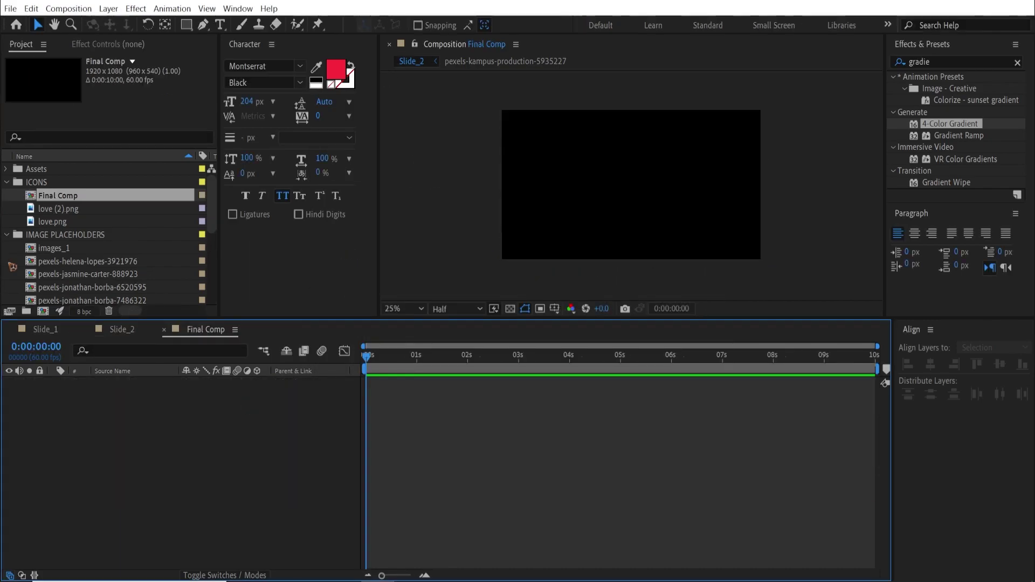
Add Slide_1 and Slide_2 from the SLIDES folder to Final Comp and start Slide_2 where Slide_1 ends, at 5 seconds
scroll(158, 250, "down", 2)
scroll(159, 251, "up", 3)
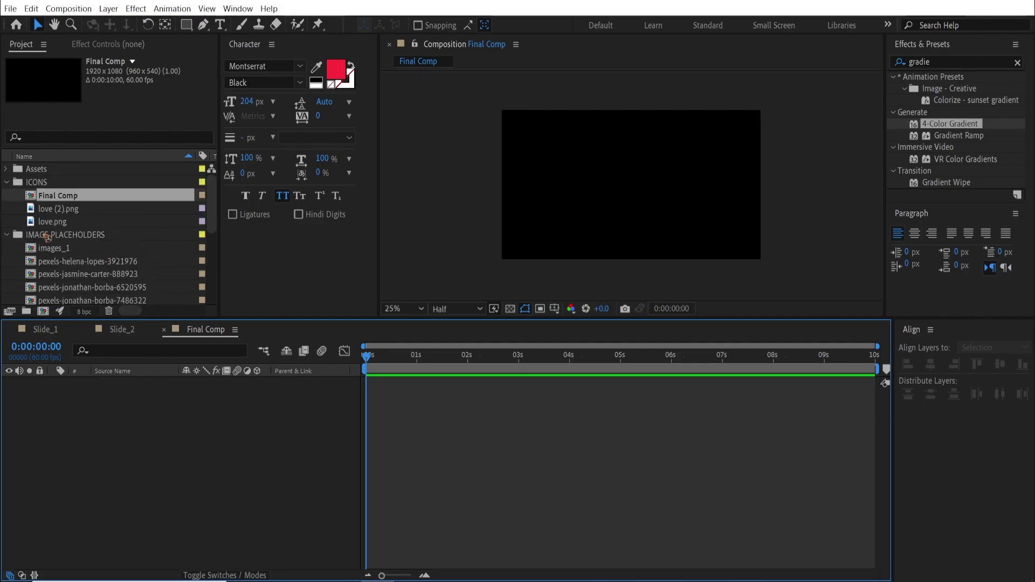
left_click(8, 235)
left_click(53, 247)
left_click(59, 261)
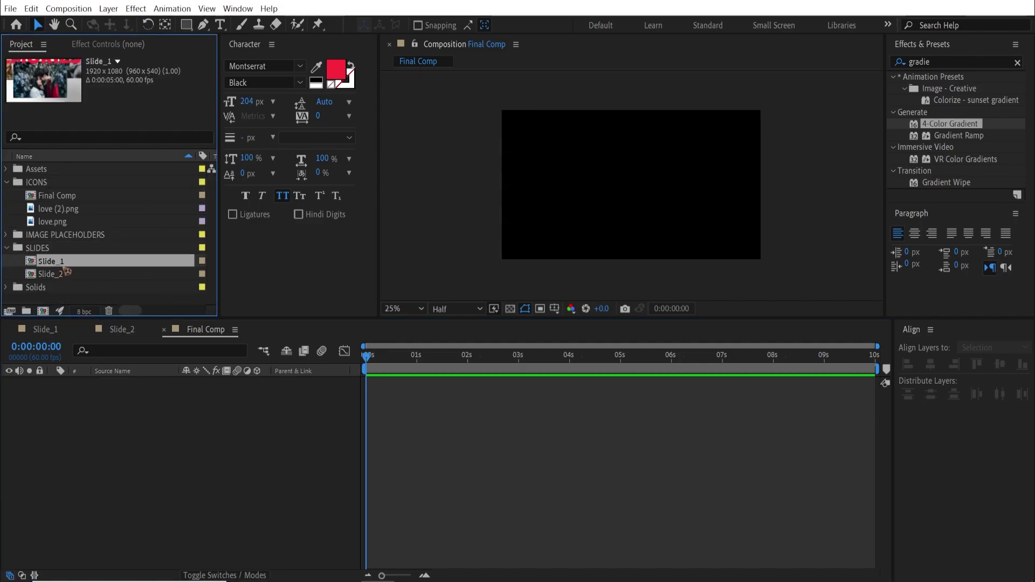
left_click(62, 276, "shift")
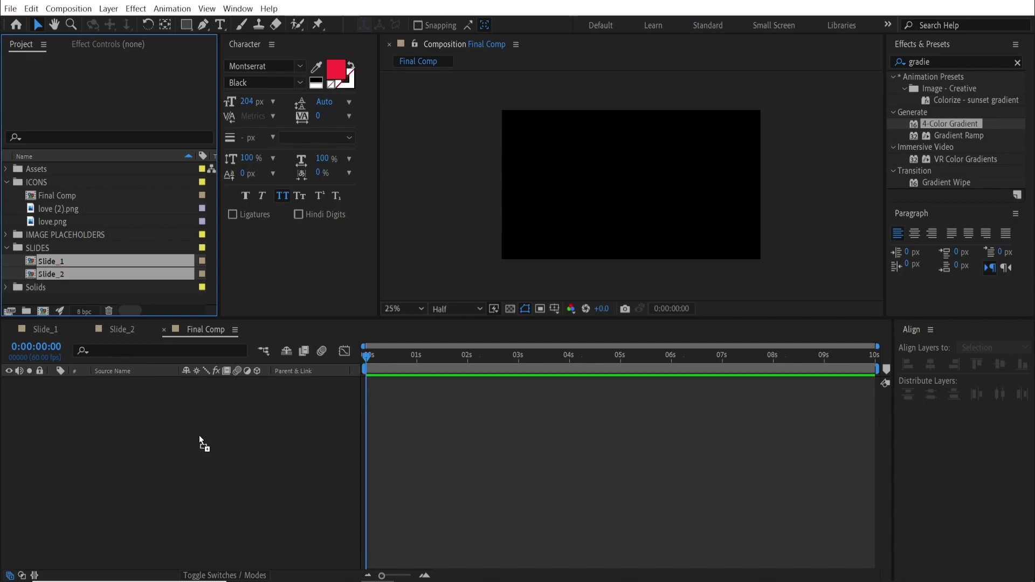
left_click_drag(200, 442, 225, 450)
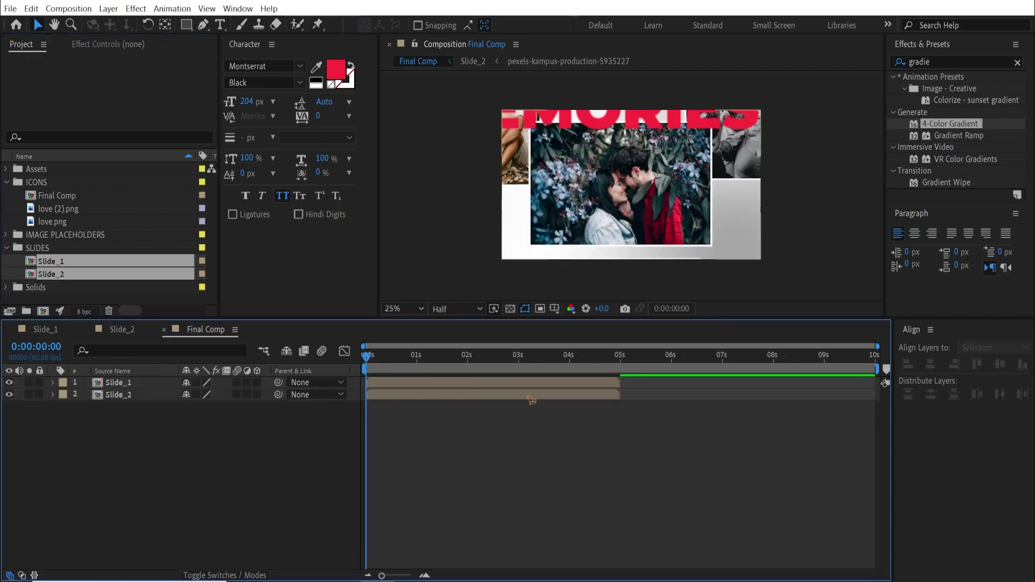
left_click_drag(394, 399, 644, 398)
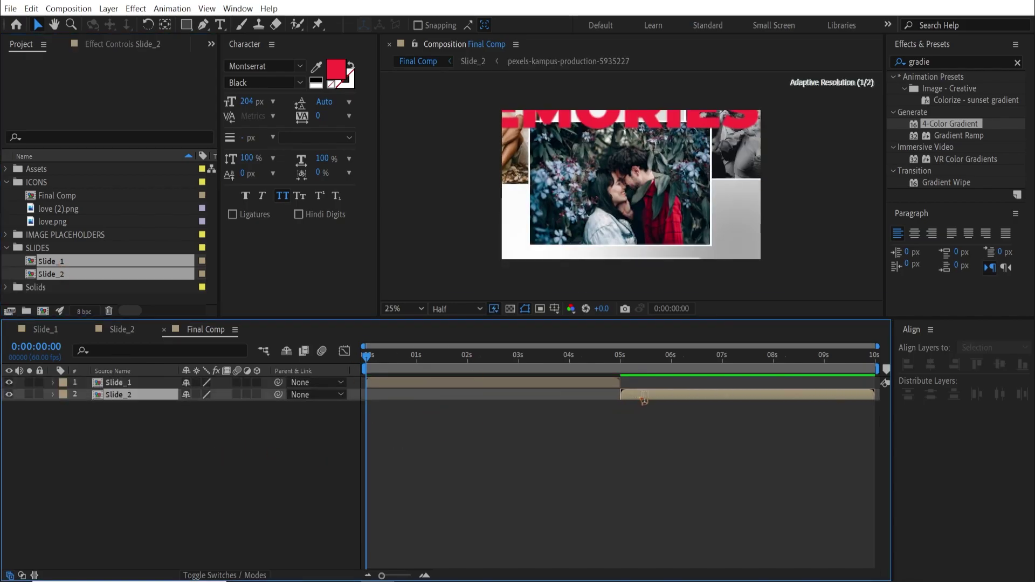
left_click_drag(373, 361, 410, 366)
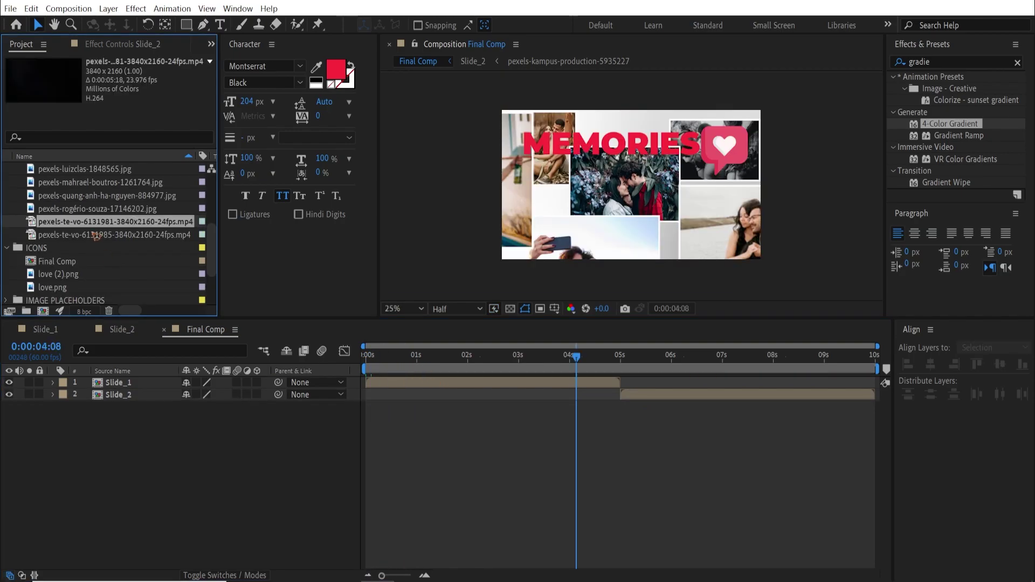
Add the pexels-te-vo-6131981 video above the slides, set its blending mode to Screen and trim its end to Slide_1's end
left_click_drag(96, 236, 162, 384)
key("space")
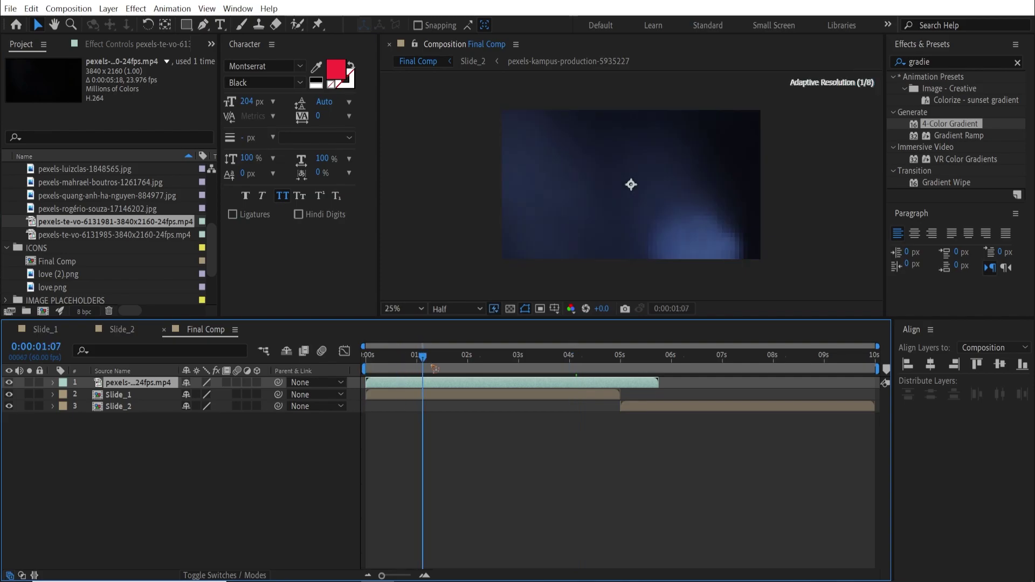
left_click(223, 575)
left_click(198, 382)
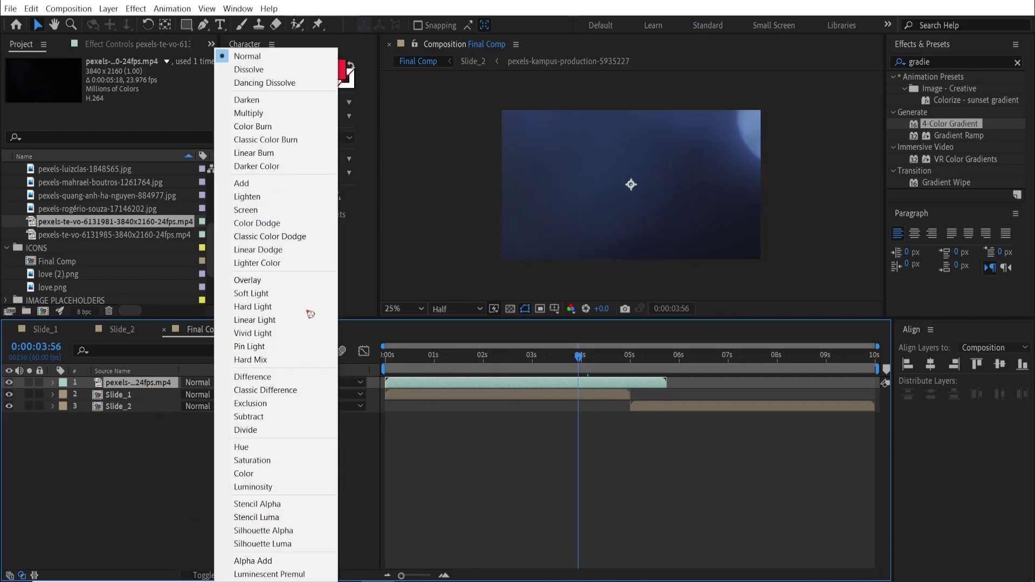
left_click(269, 215)
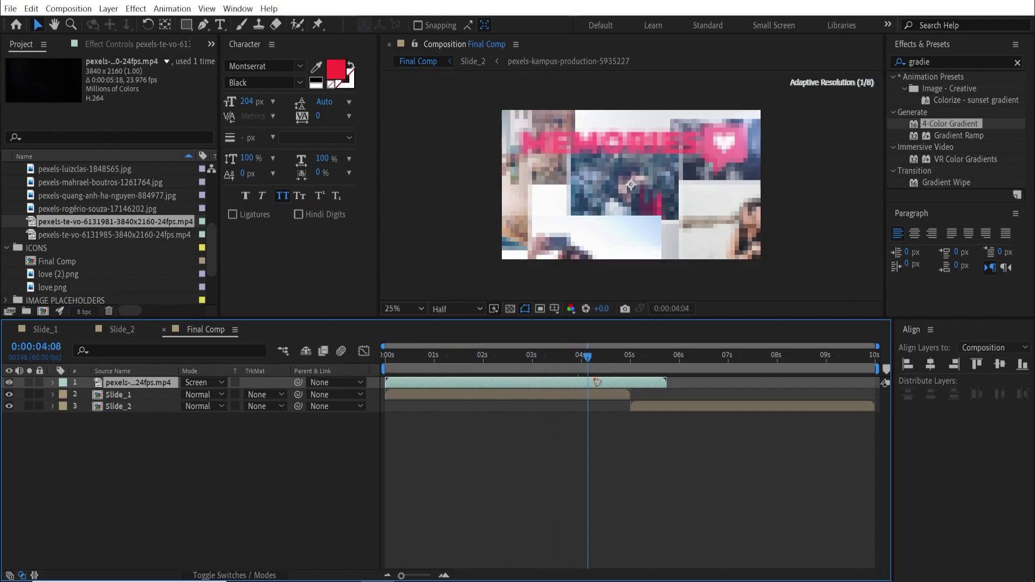
left_click_drag(655, 382, 639, 384)
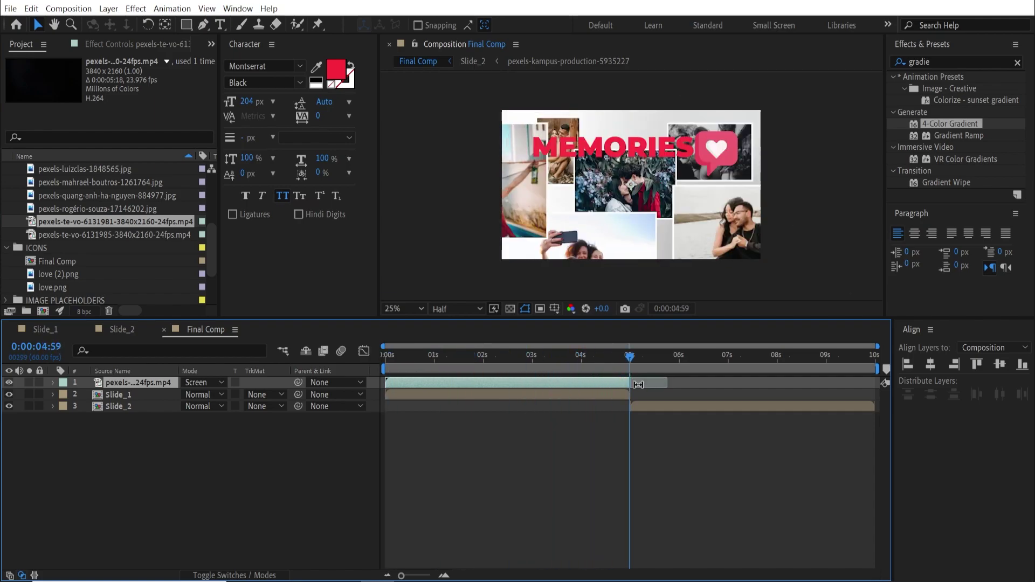
Add the pexels-te-vo-6131985 video on top, move it later so its bright flash covers the slide cut, and set its blending mode to Screen
left_click(103, 239)
left_click_drag(170, 387, 179, 387)
left_click_drag(629, 360, 557, 385)
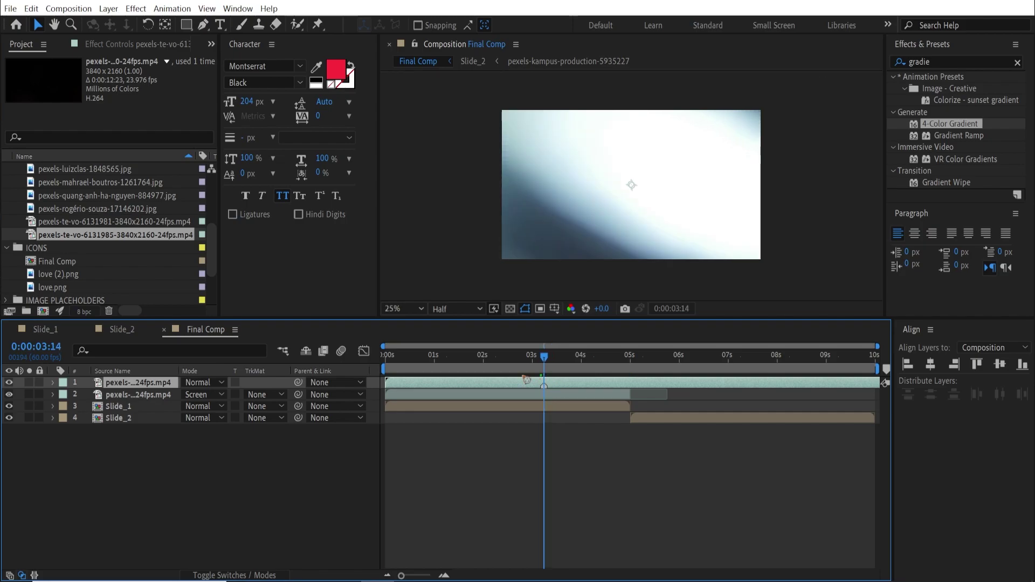
left_click(627, 364)
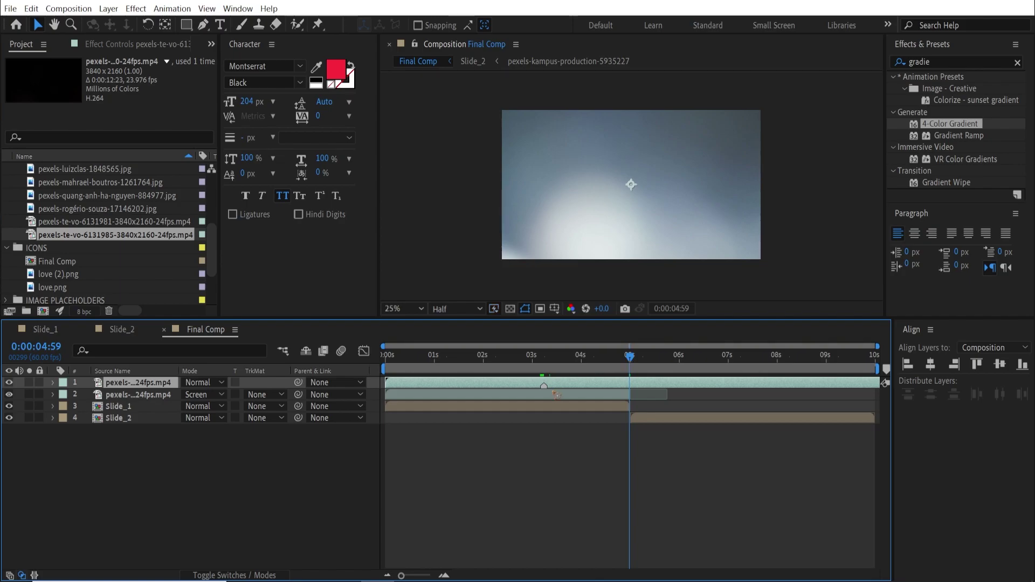
left_click_drag(583, 386, 657, 384)
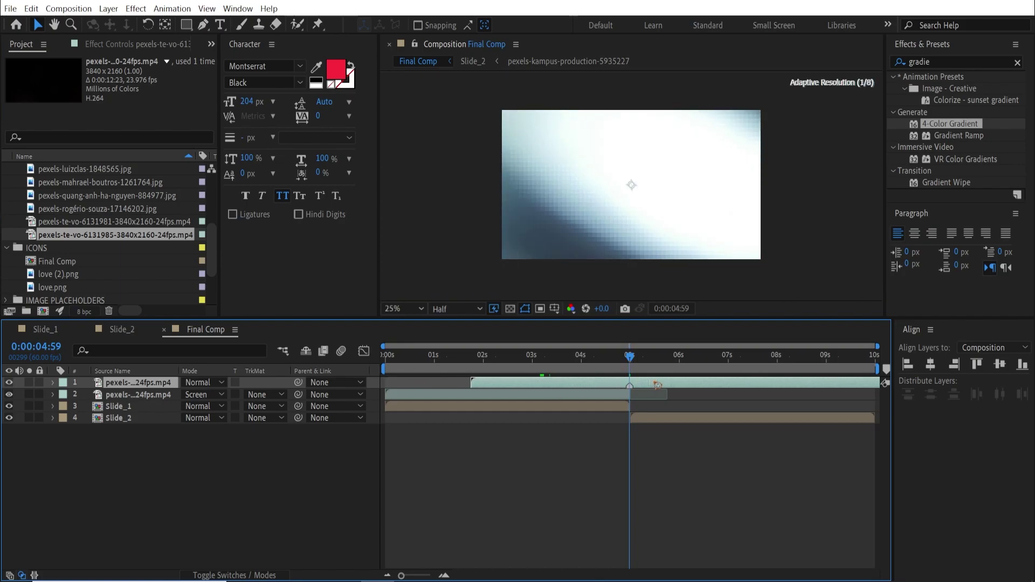
left_click(203, 383)
left_click(274, 211)
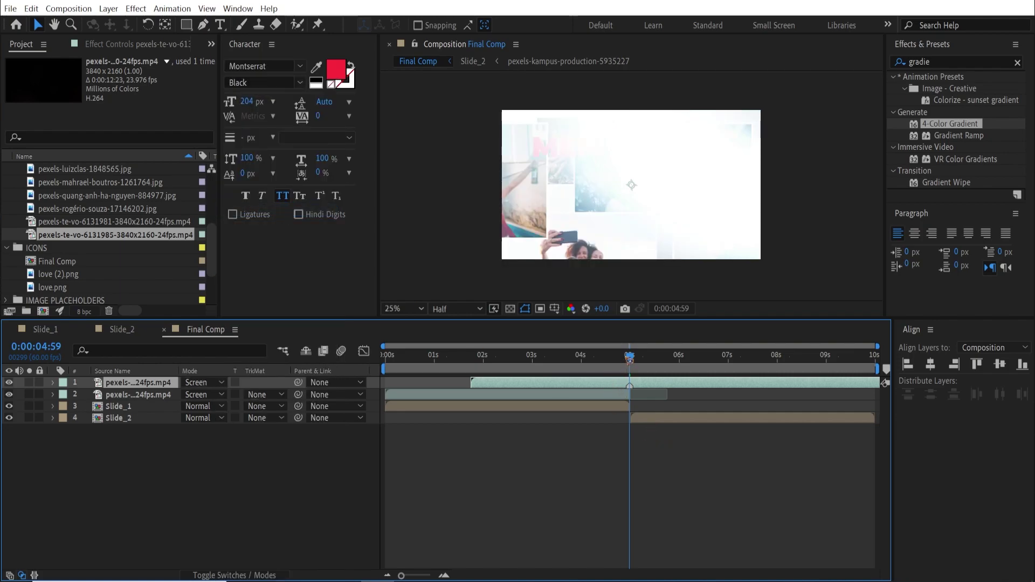
Shift the pexels-te-vo-6131985 light-leak video left within the composition frame
left_click(131, 477)
left_click(139, 384)
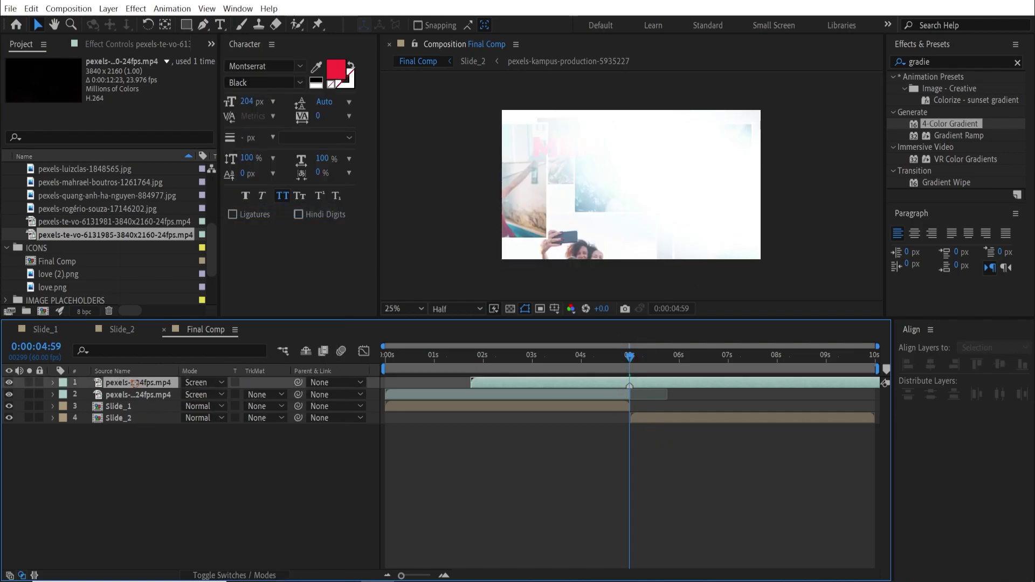
scroll(749, 223, "down", 1)
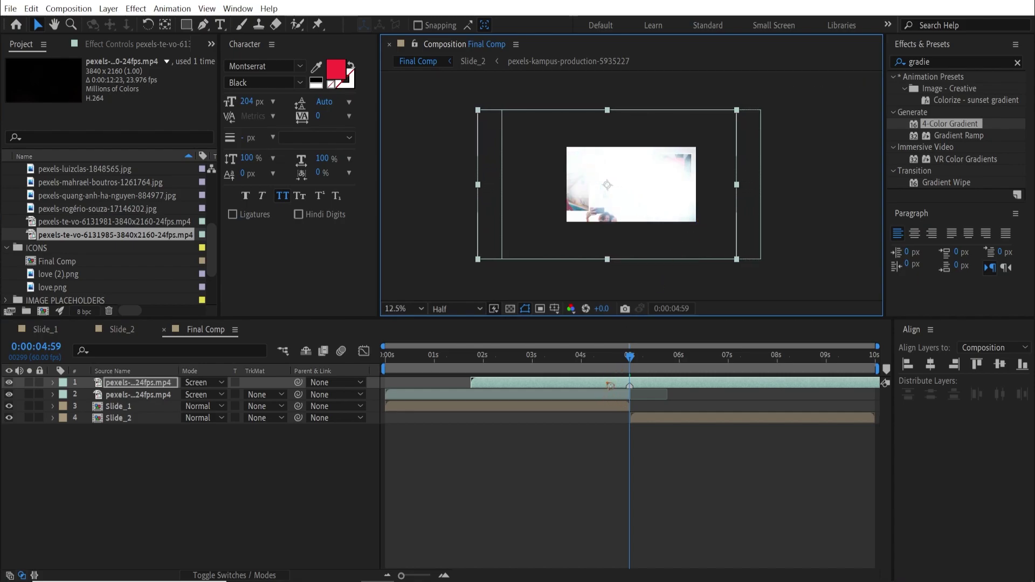
Keyframe the pexels-te-vo-6131985 layer's opacity at 100% at 0:00:04:59 and 0% at 0:00:04:22
left_click(612, 388)
key("t")
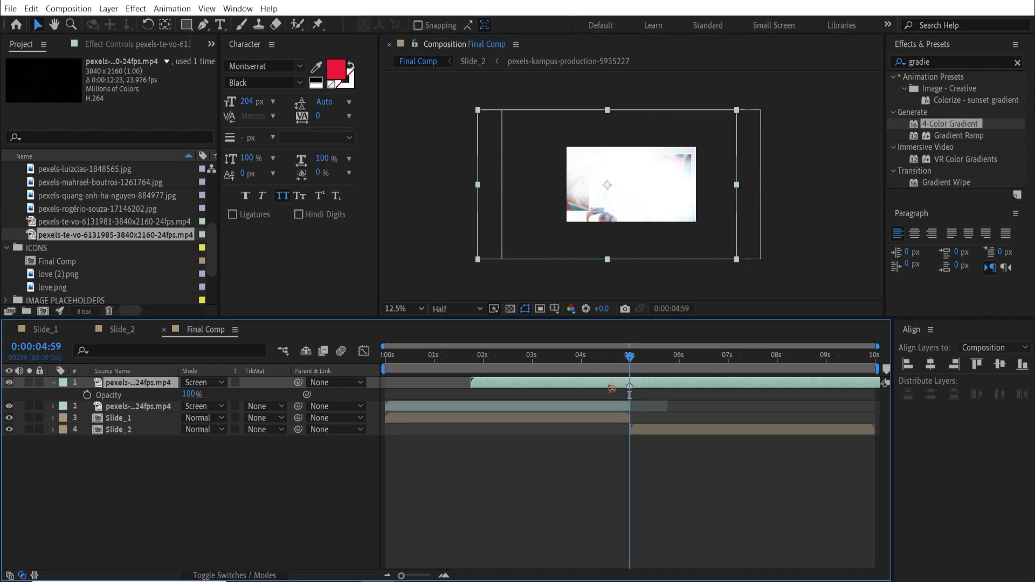
left_click(87, 394)
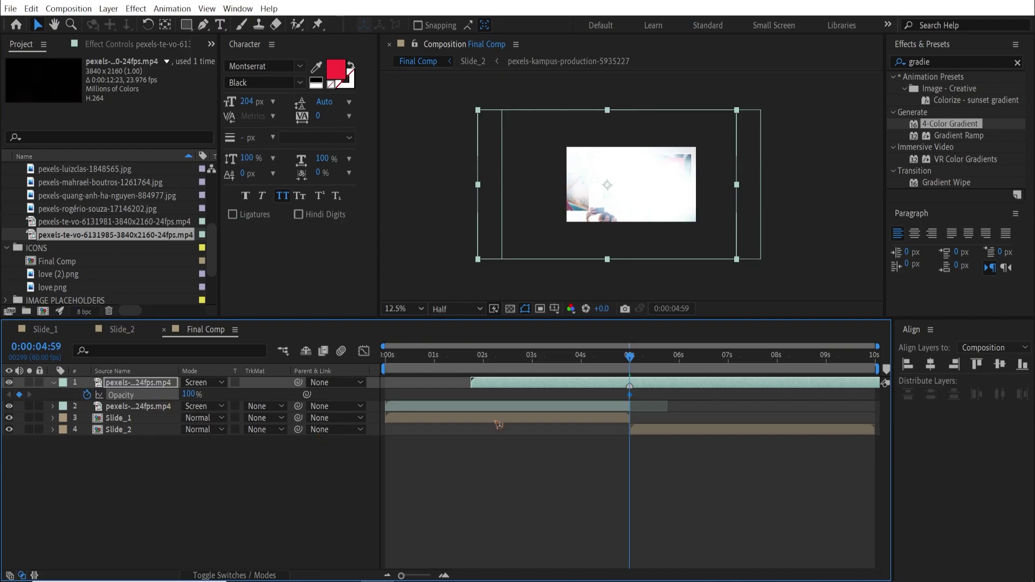
left_click_drag(629, 356, 599, 357)
left_click(191, 394)
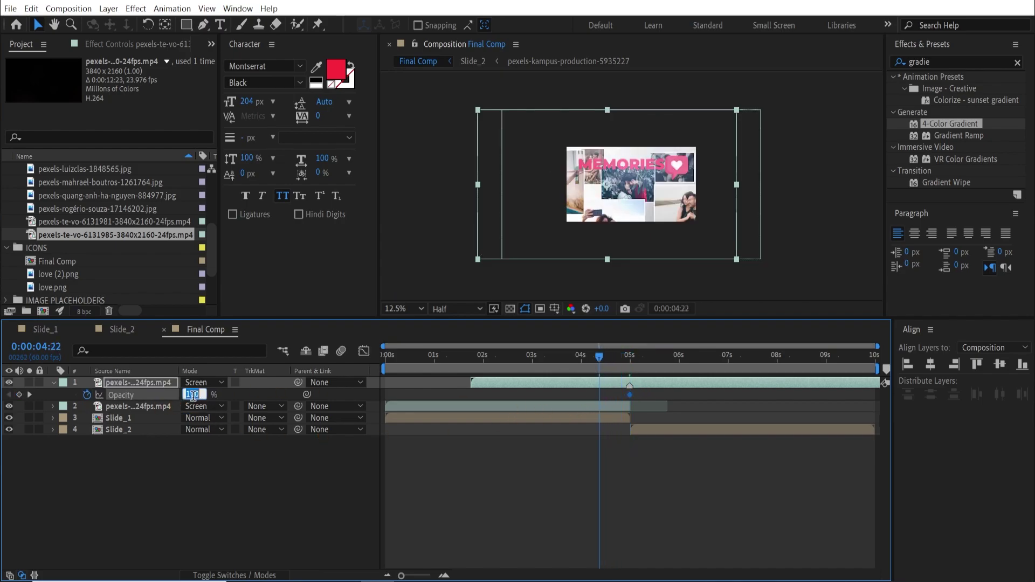
type("0")
key("Return")
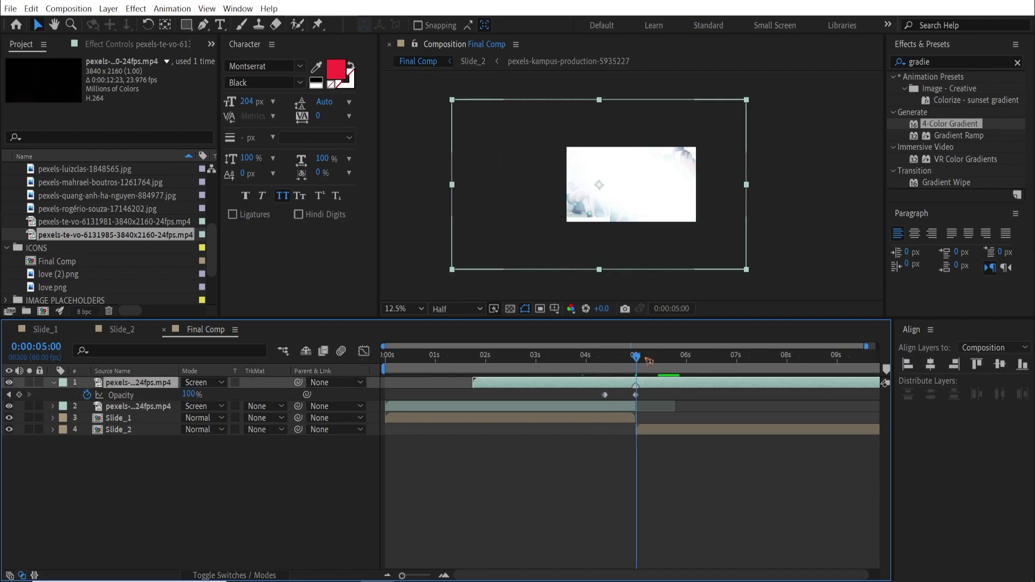
Add an opacity keyframe of 30% at 0:00:06:27 on the pexels-te-vo-6131985 layer
left_click_drag(648, 360, 709, 357)
left_click(191, 394)
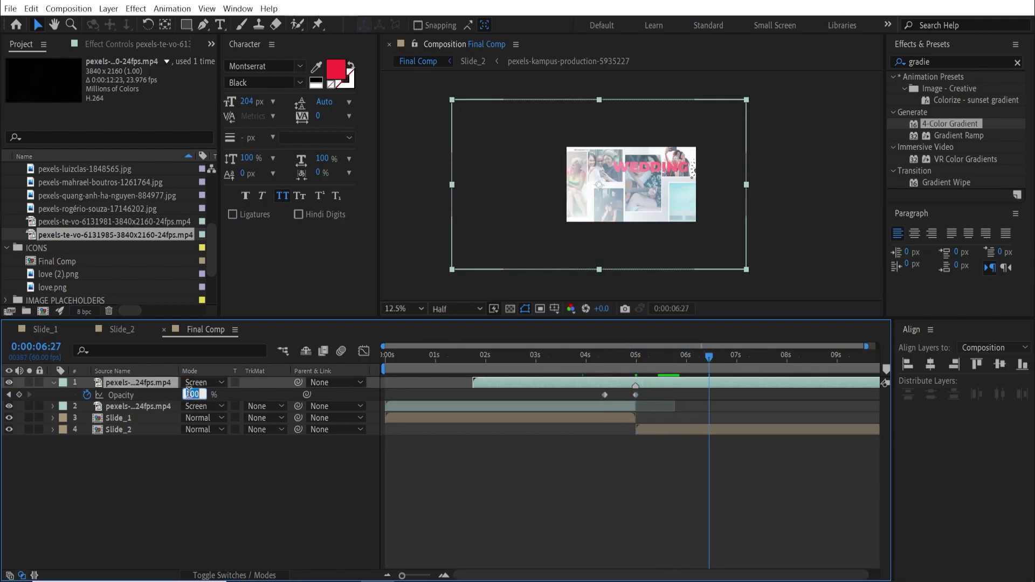
type("0")
key("Return")
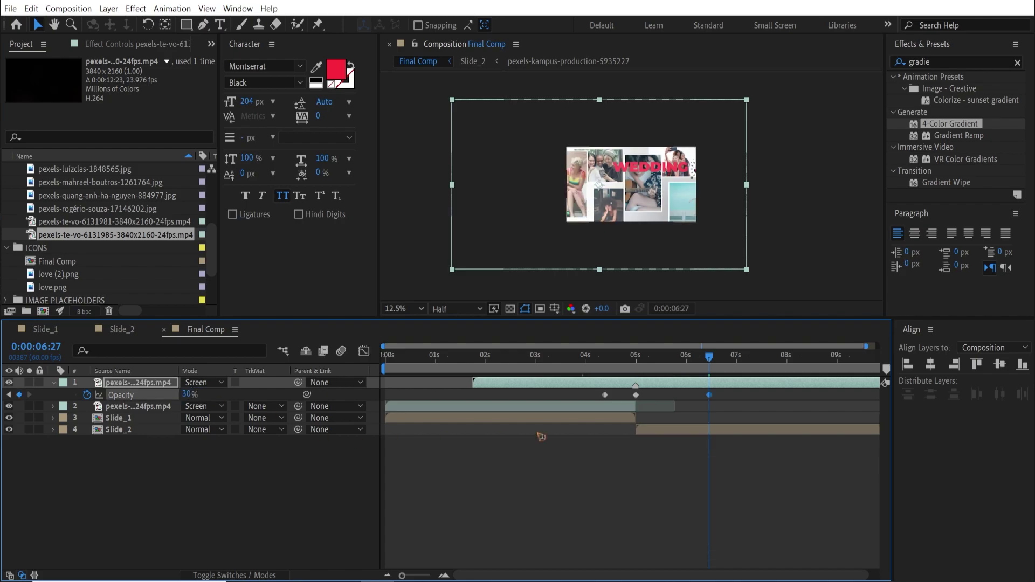